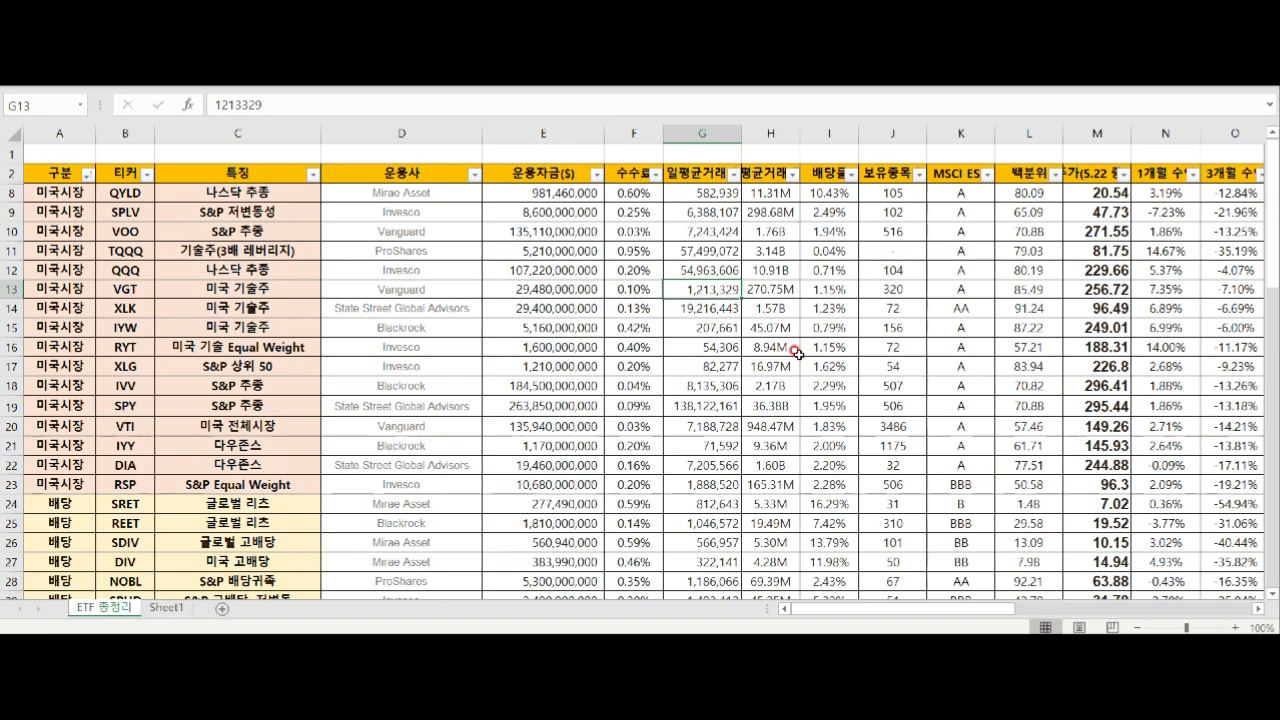
Highlight the 특징 entries of the 미국시장 ETFs, plus the whole 배당 category block across the 구분, 티커 and 특징 columns
left_click(211, 269)
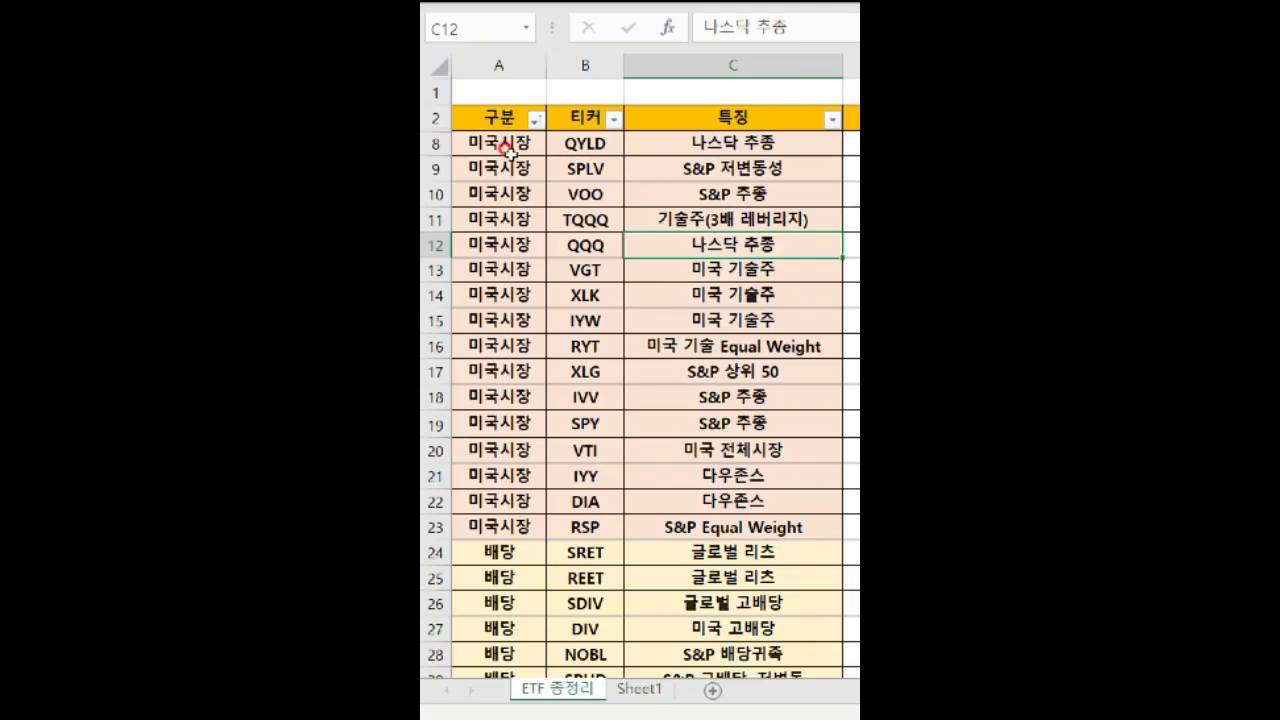
left_click_drag(722, 140, 703, 533)
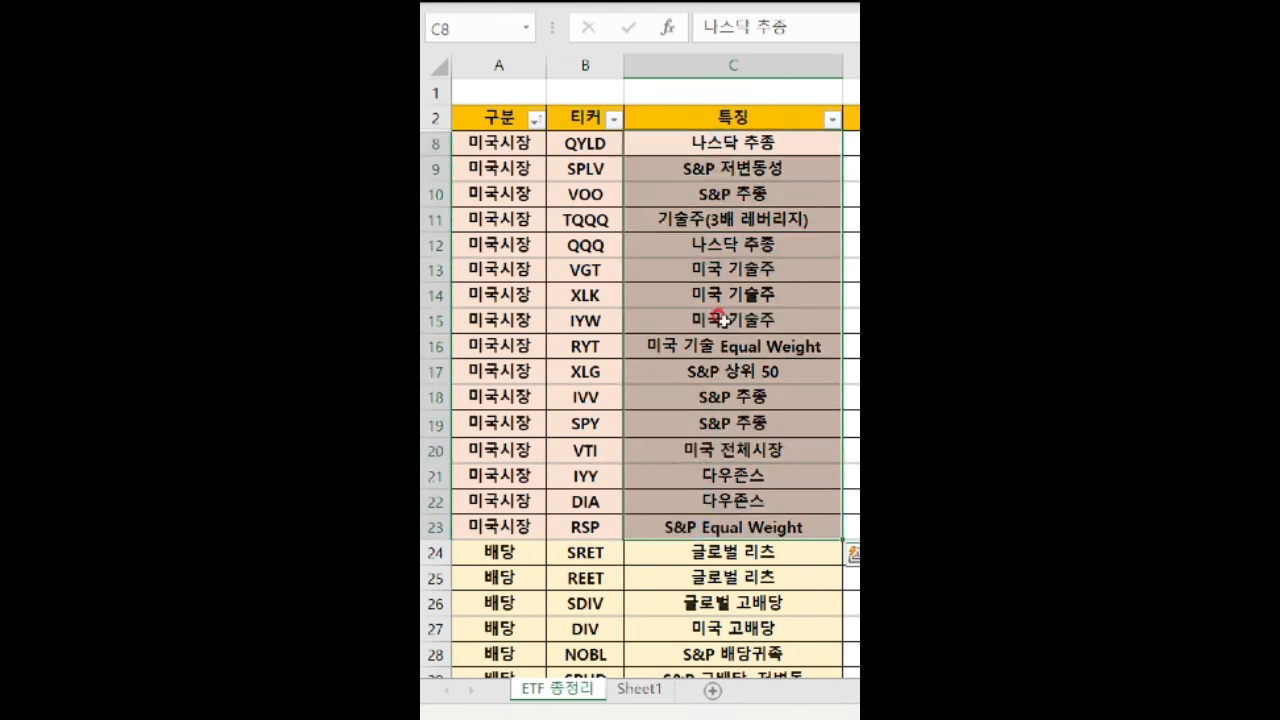
scroll(660, 312, "down", 1)
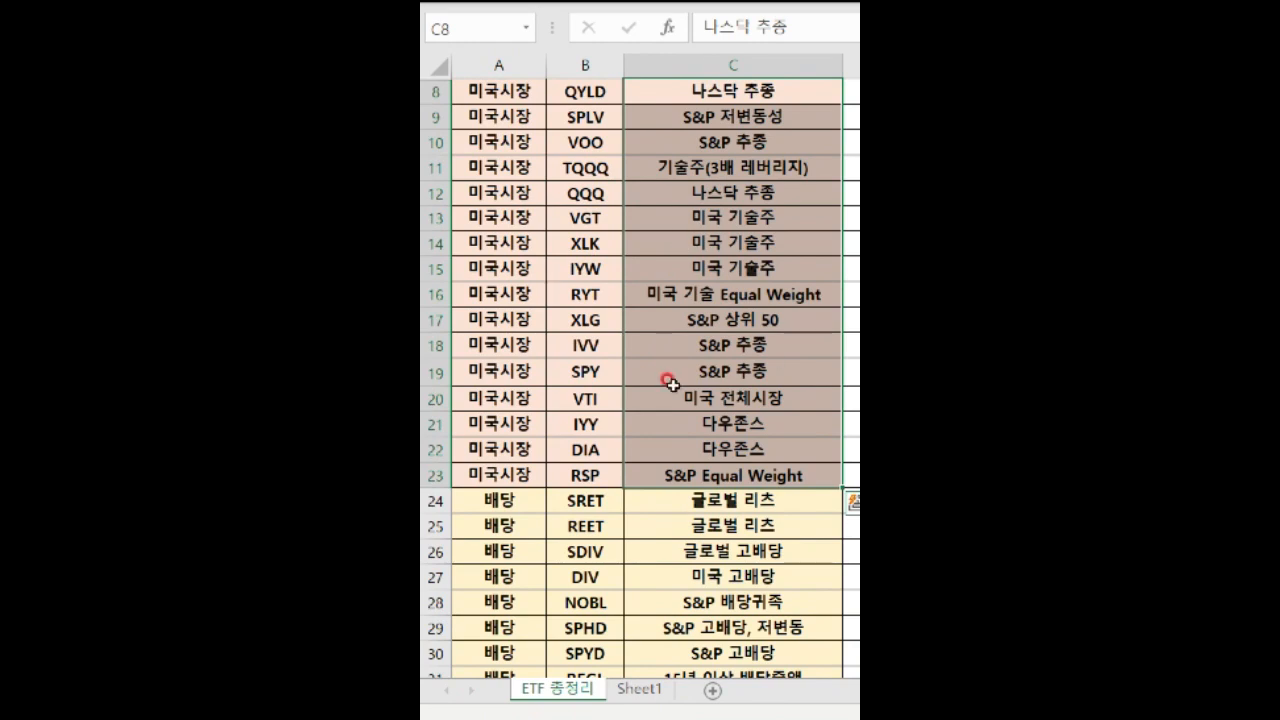
scroll(668, 378, "down", 5)
left_click_drag(508, 116, 665, 447)
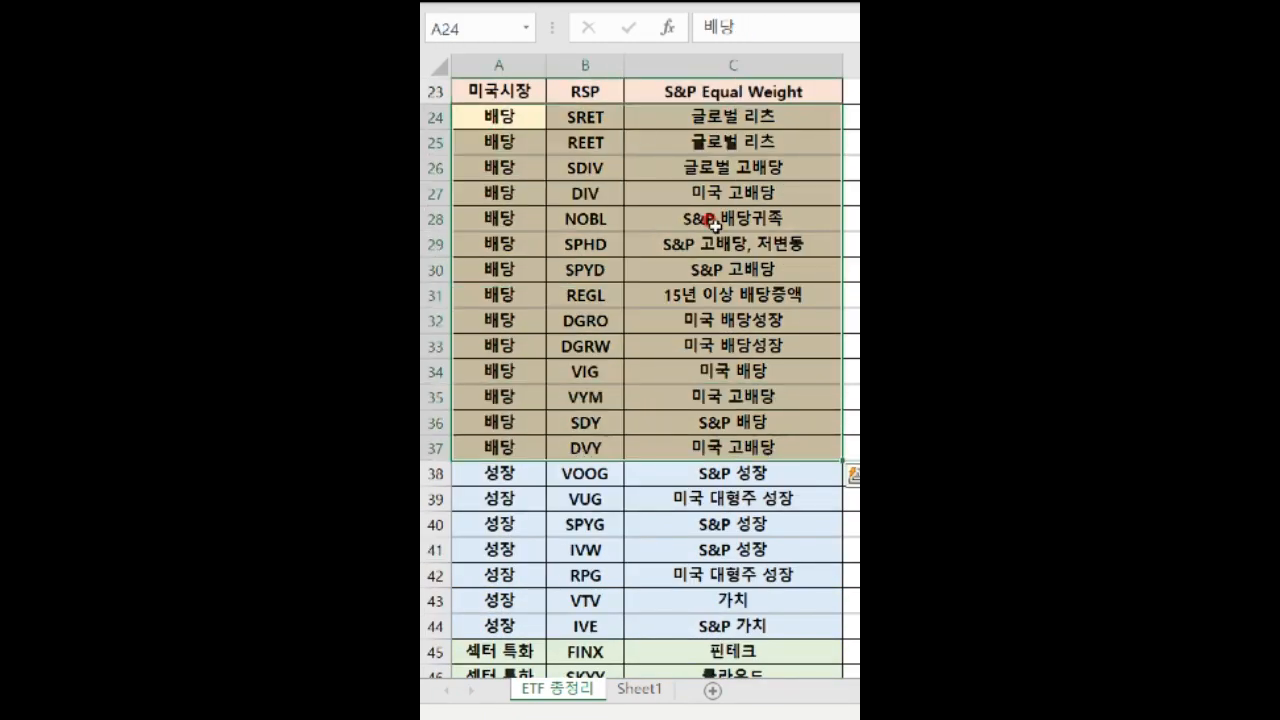
Highlight the 성장 and 섹터 특화 category blocks across the 구분, 티커 and 특징 columns
scroll(603, 335, "down", 3)
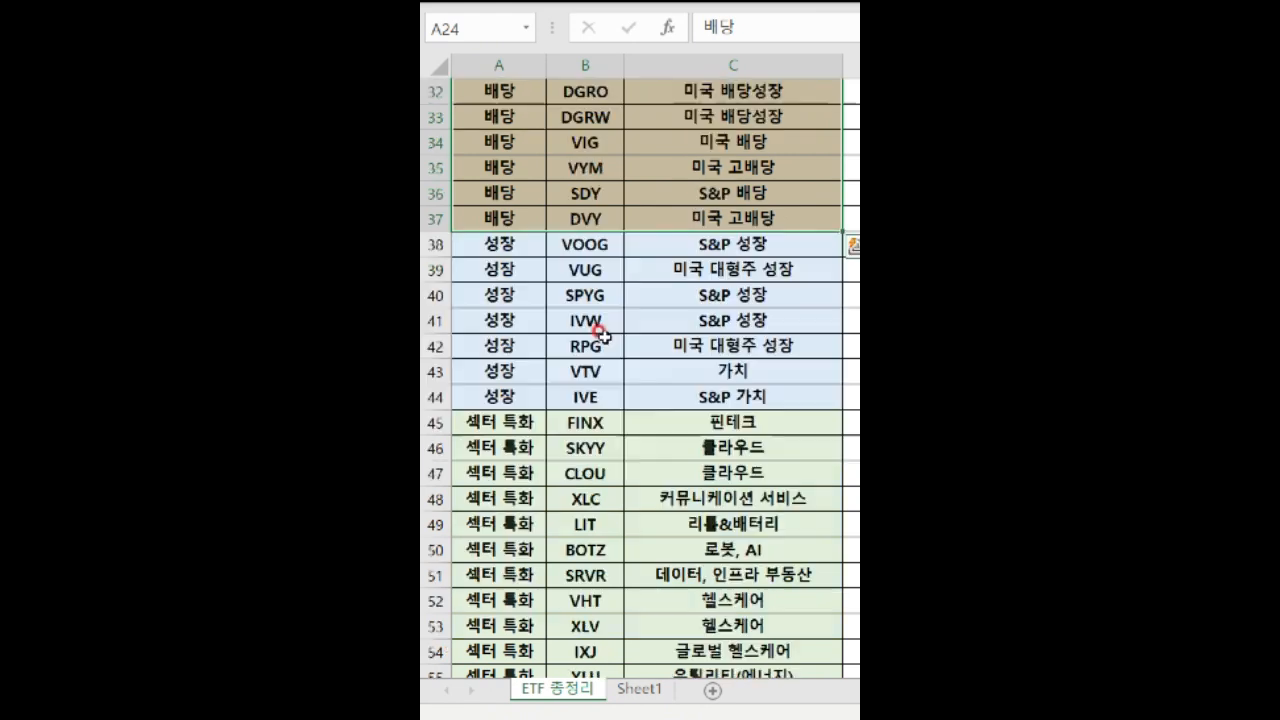
left_click_drag(502, 243, 768, 398)
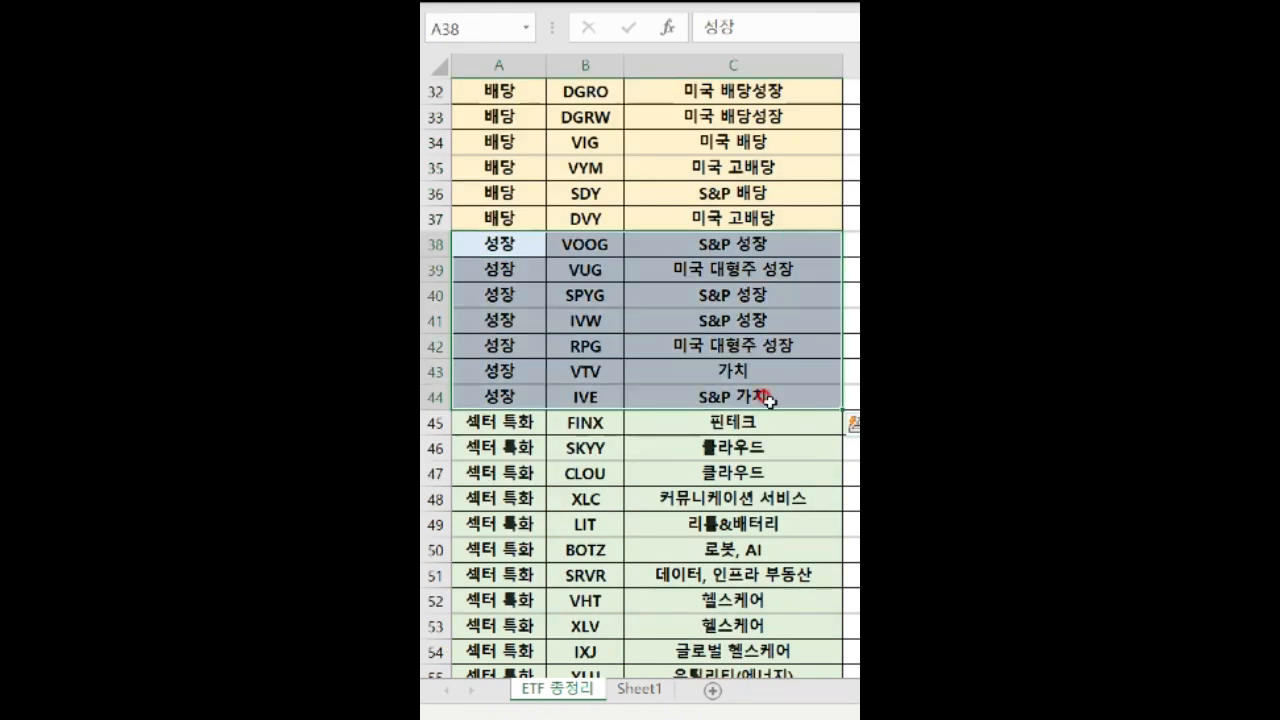
scroll(700, 380, "down", 2)
left_click_drag(481, 265, 735, 598)
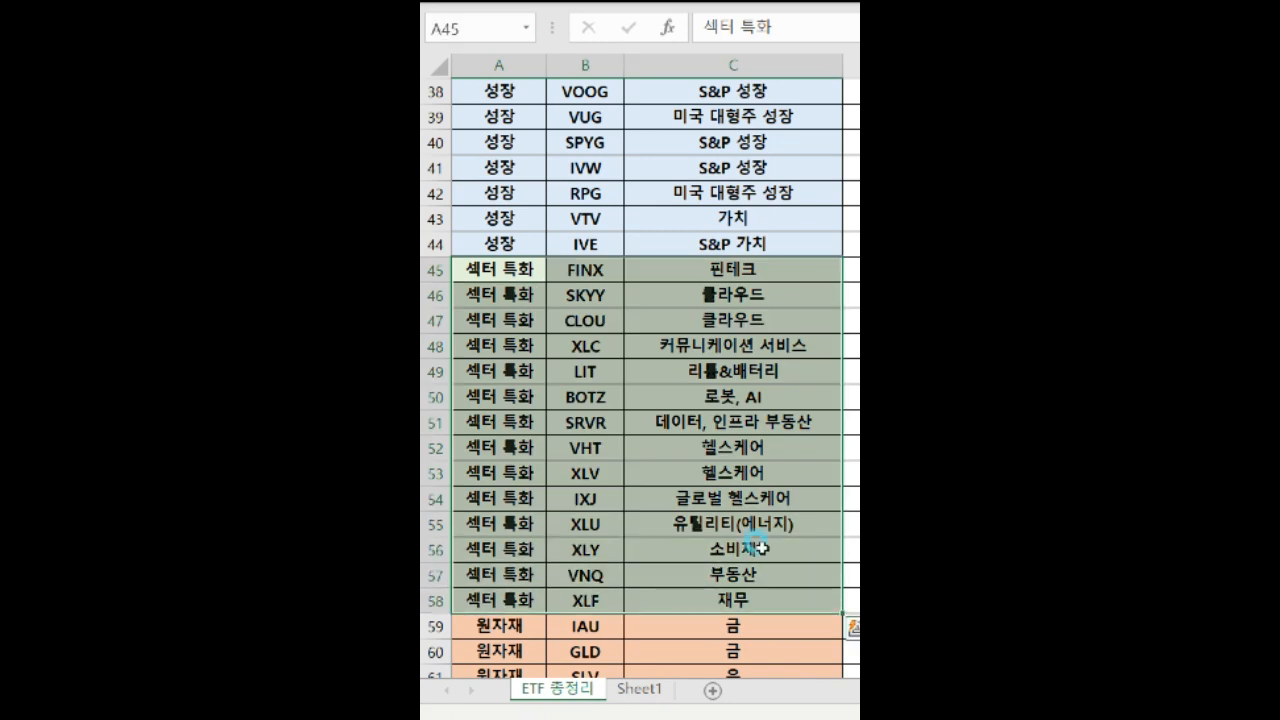
Highlight the 원자재 and 채권 category blocks across the 구분, 티커 and 특징 columns, and return to the start of the list
scroll(736, 562, "down", 5)
left_click_drag(490, 243, 660, 310)
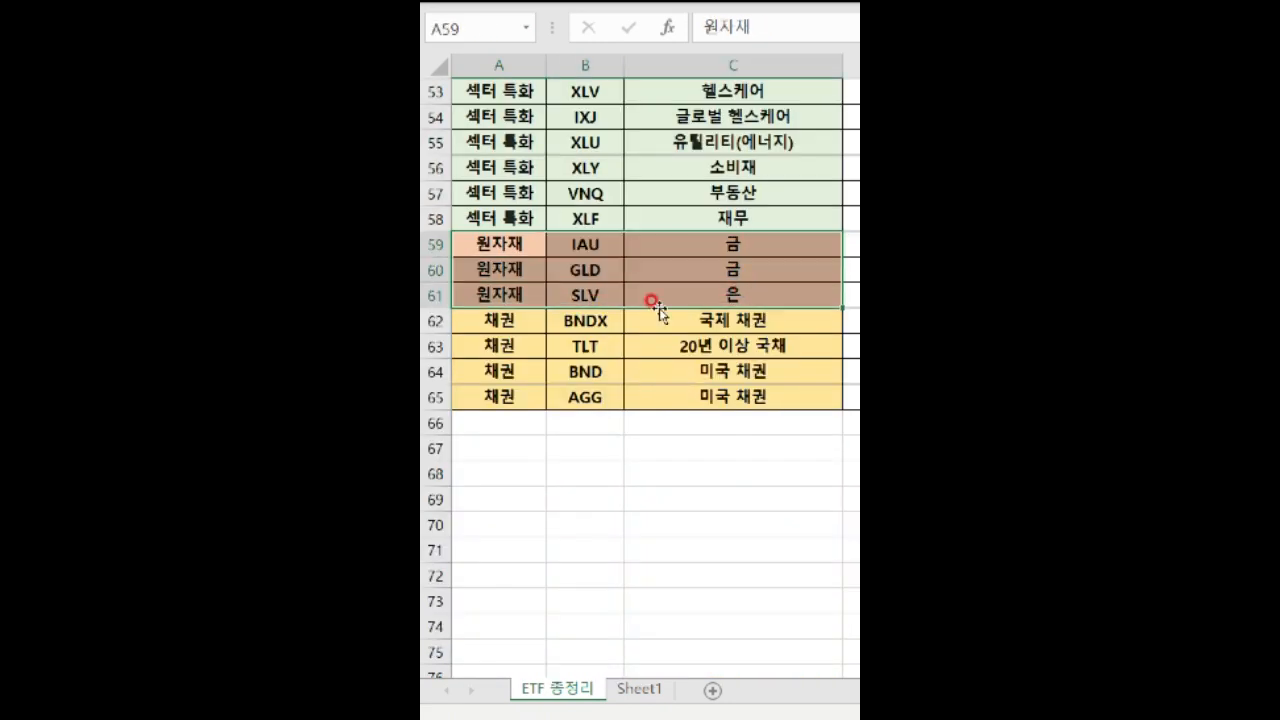
left_click_drag(472, 320, 780, 396)
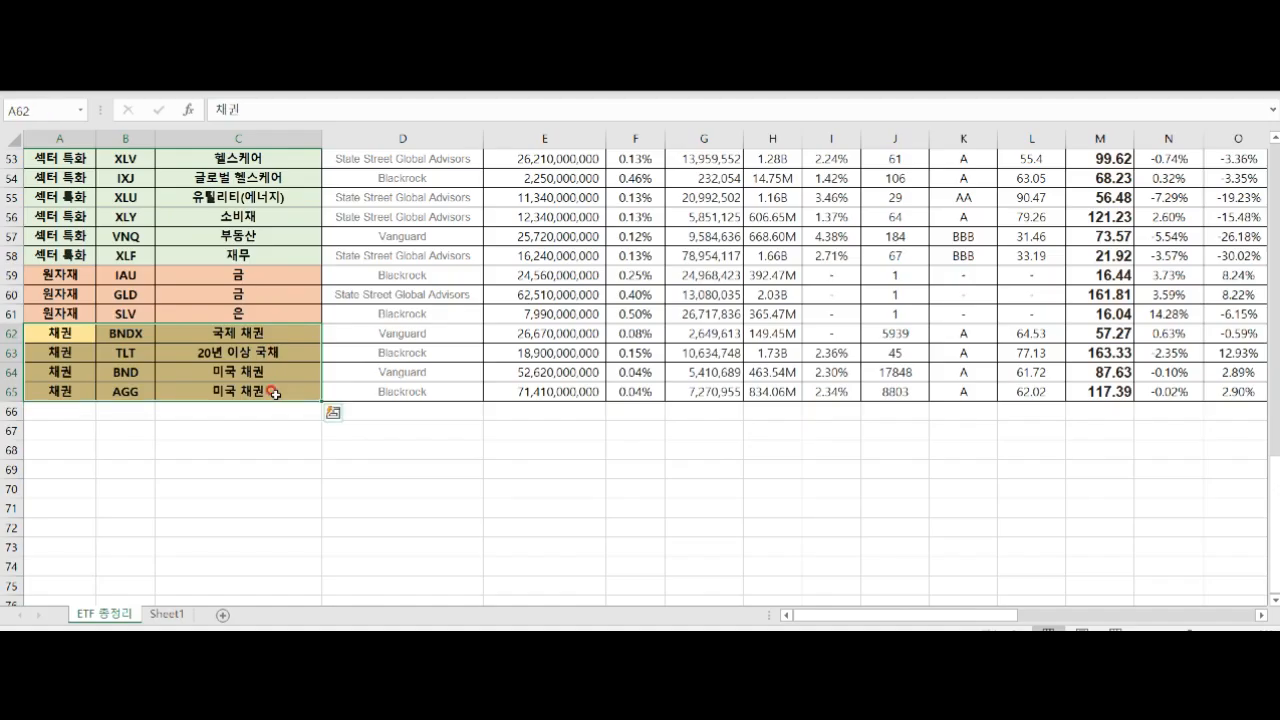
scroll(273, 393, "up", 15)
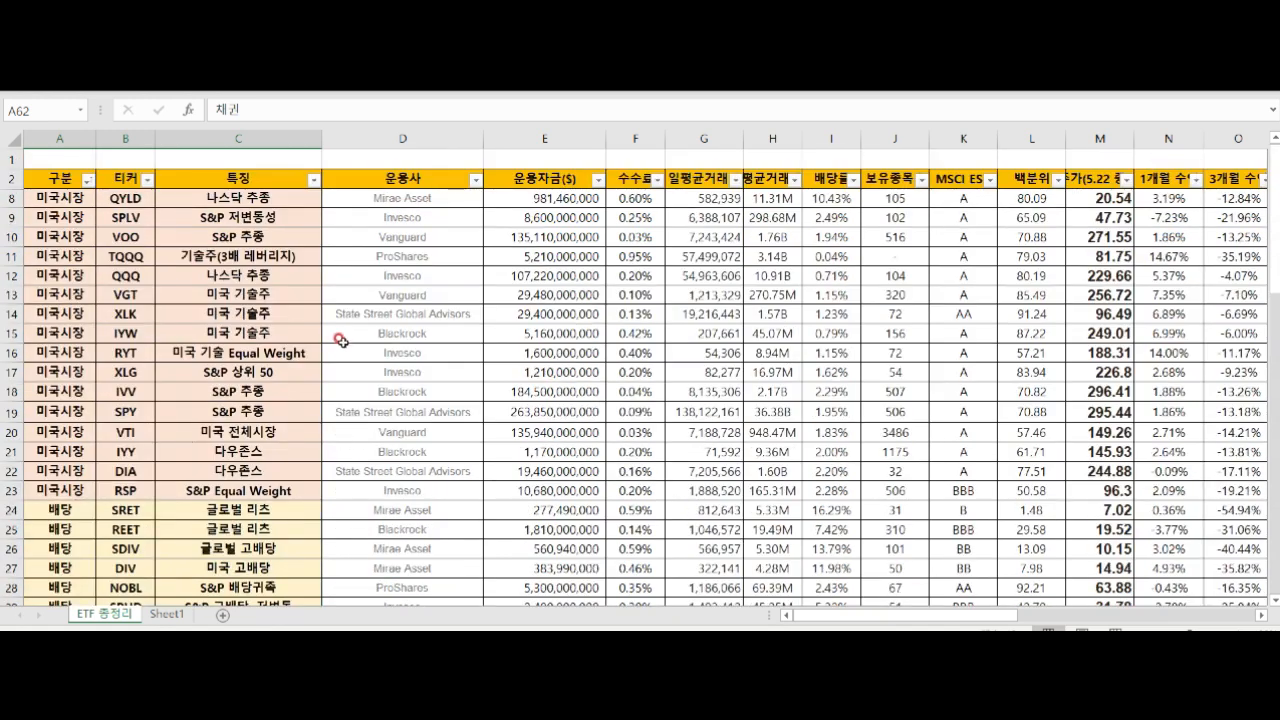
Examine the QYLD row's 운용사, 운용자금, 수수료, average trading volume and value, and 배당률
left_click(334, 316)
left_click(418, 183)
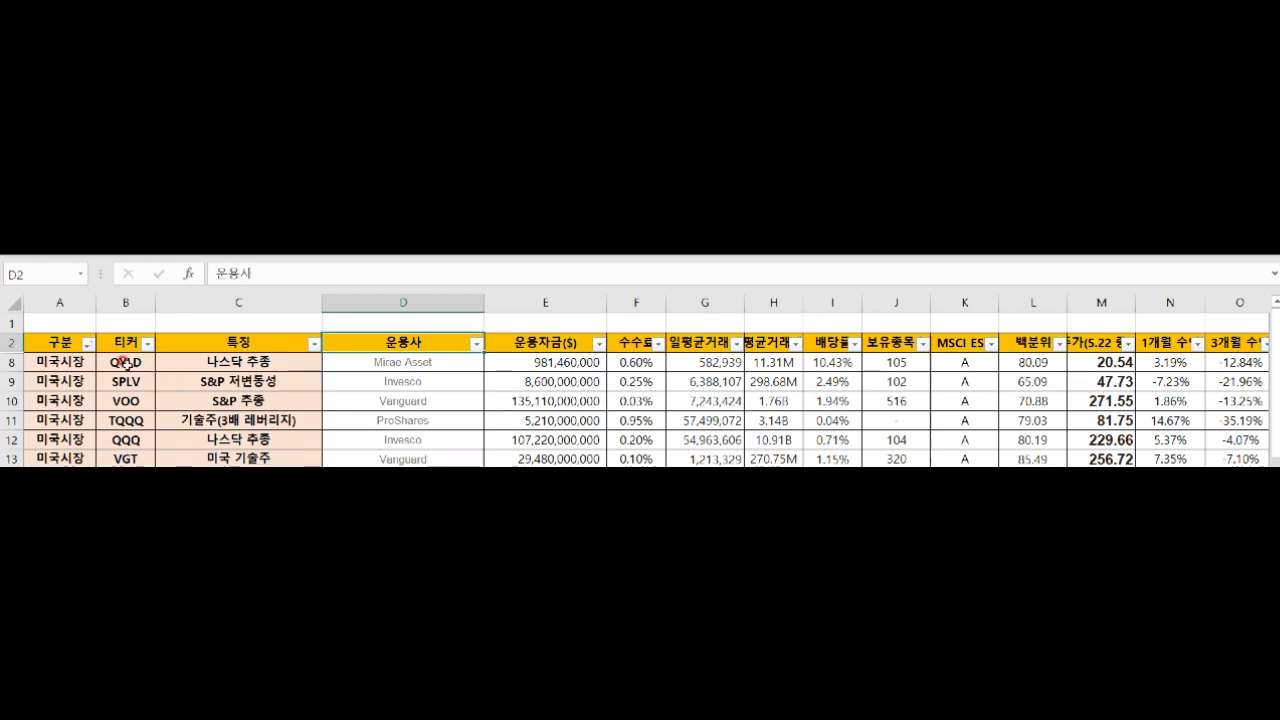
left_click(124, 363)
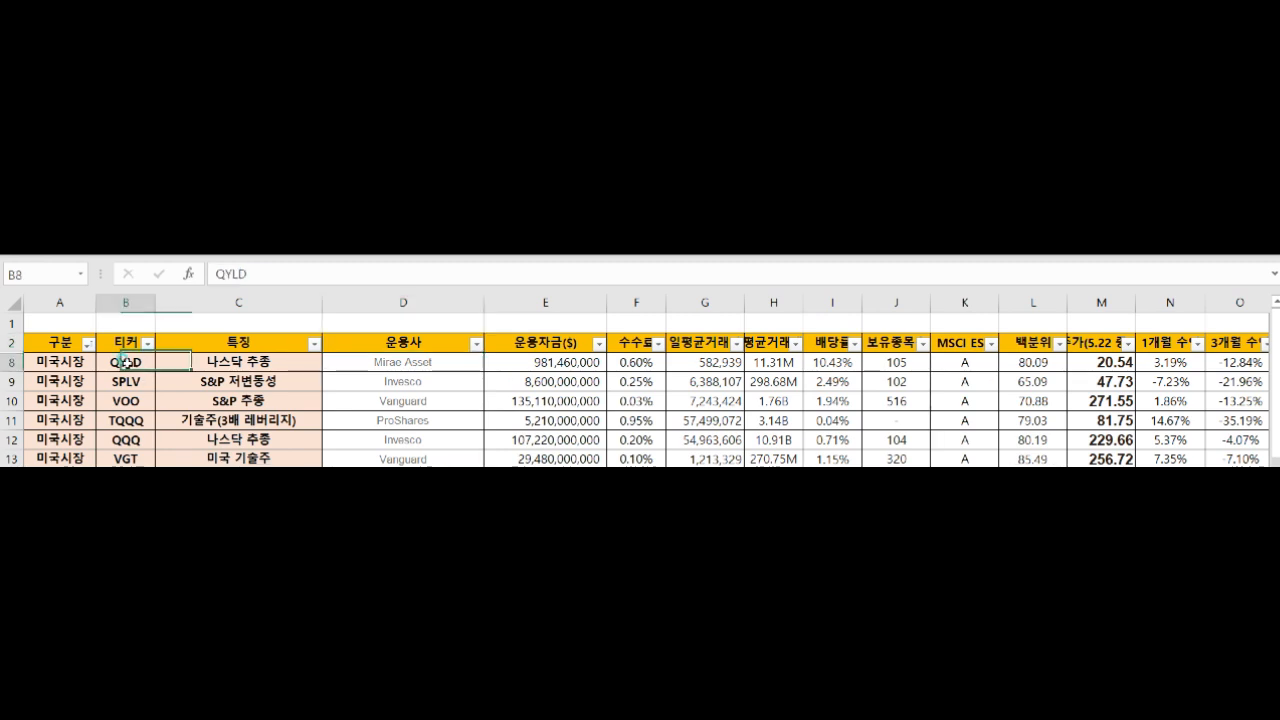
left_click(438, 364)
left_click(564, 362)
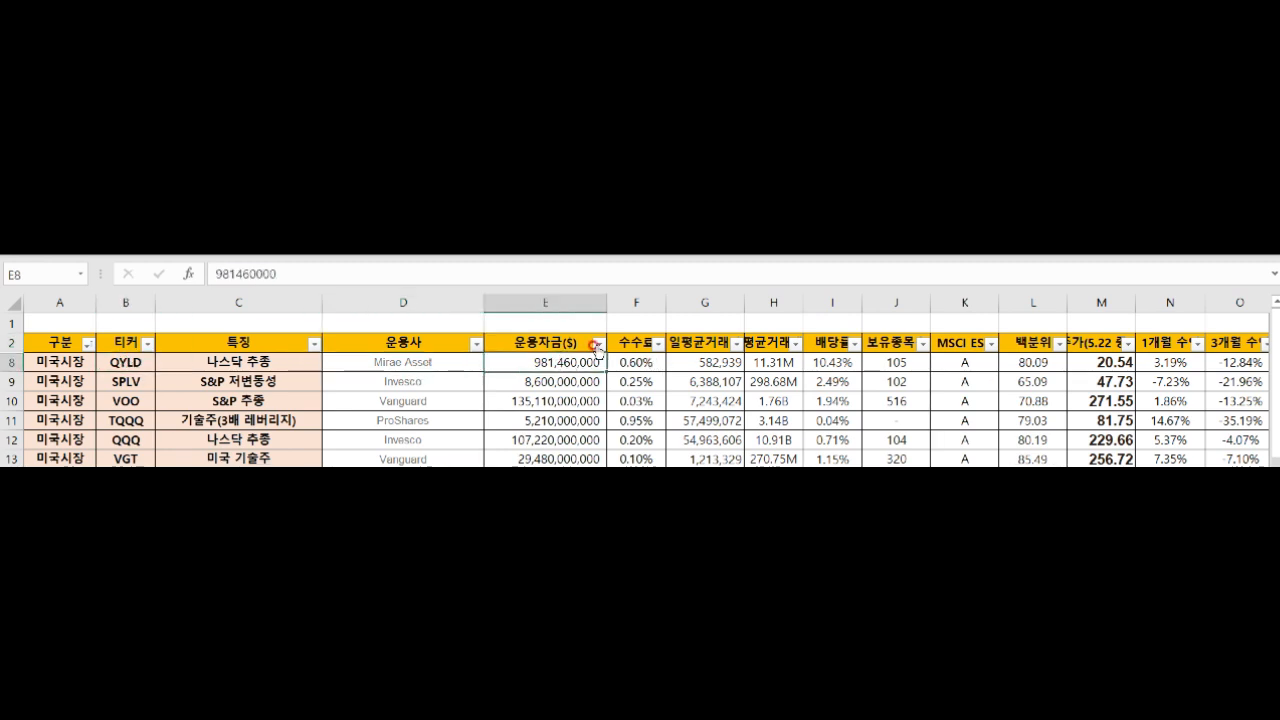
left_click(645, 364)
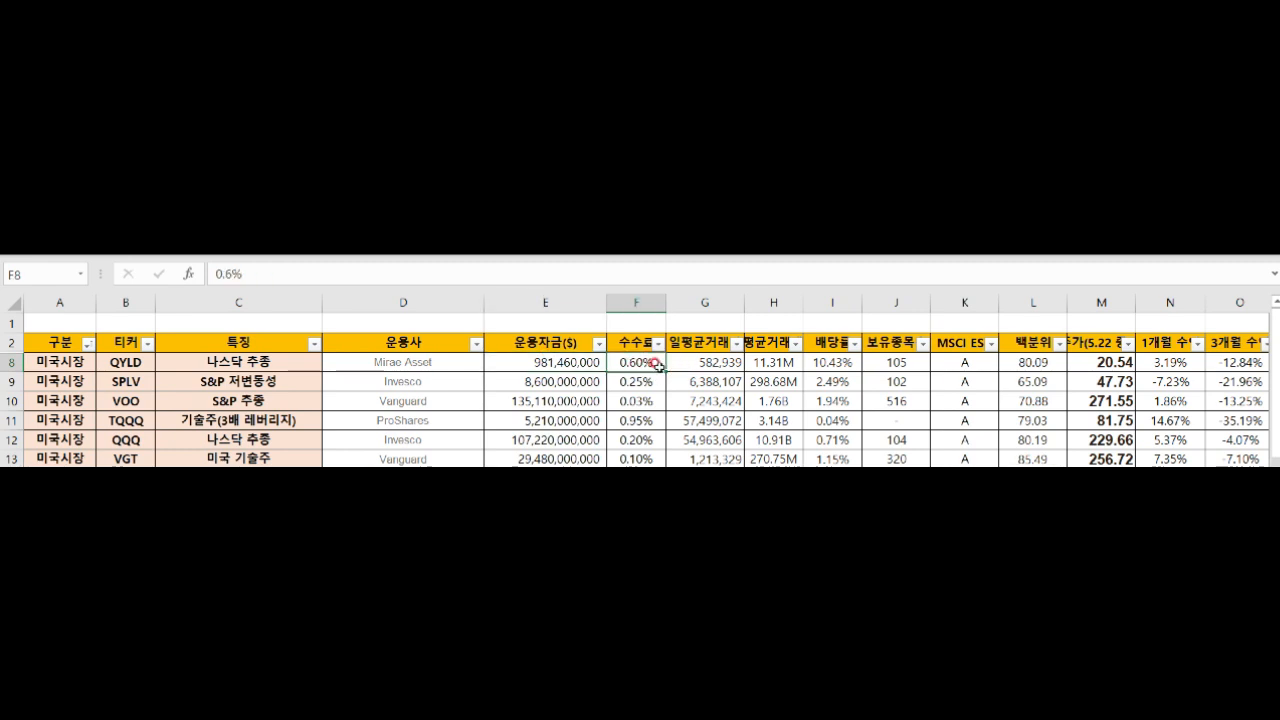
left_click_drag(707, 364, 785, 366)
left_click(858, 364)
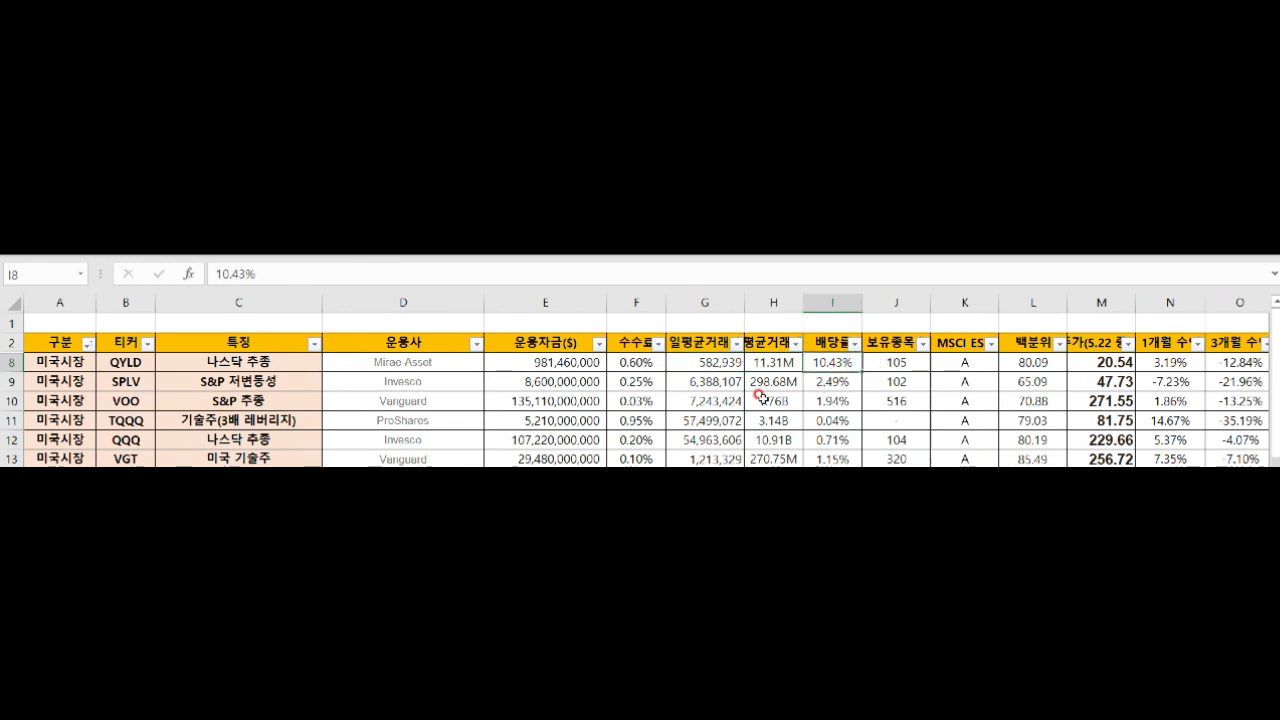
Review the QYLD row from 보유종목 through MSCI ESG and 백분위 to the 5.22 closing price, including that price column's header
key("Right")
key("Right")
key("Right")
key("Right")
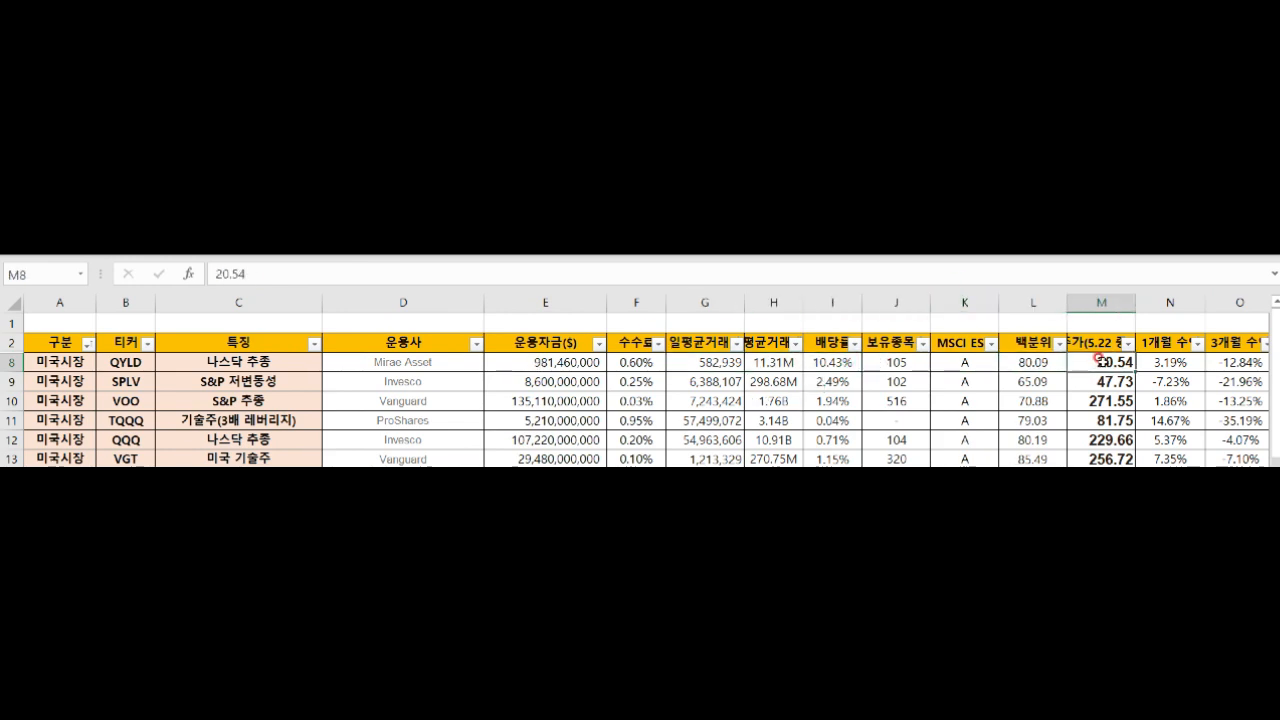
left_click(1106, 343)
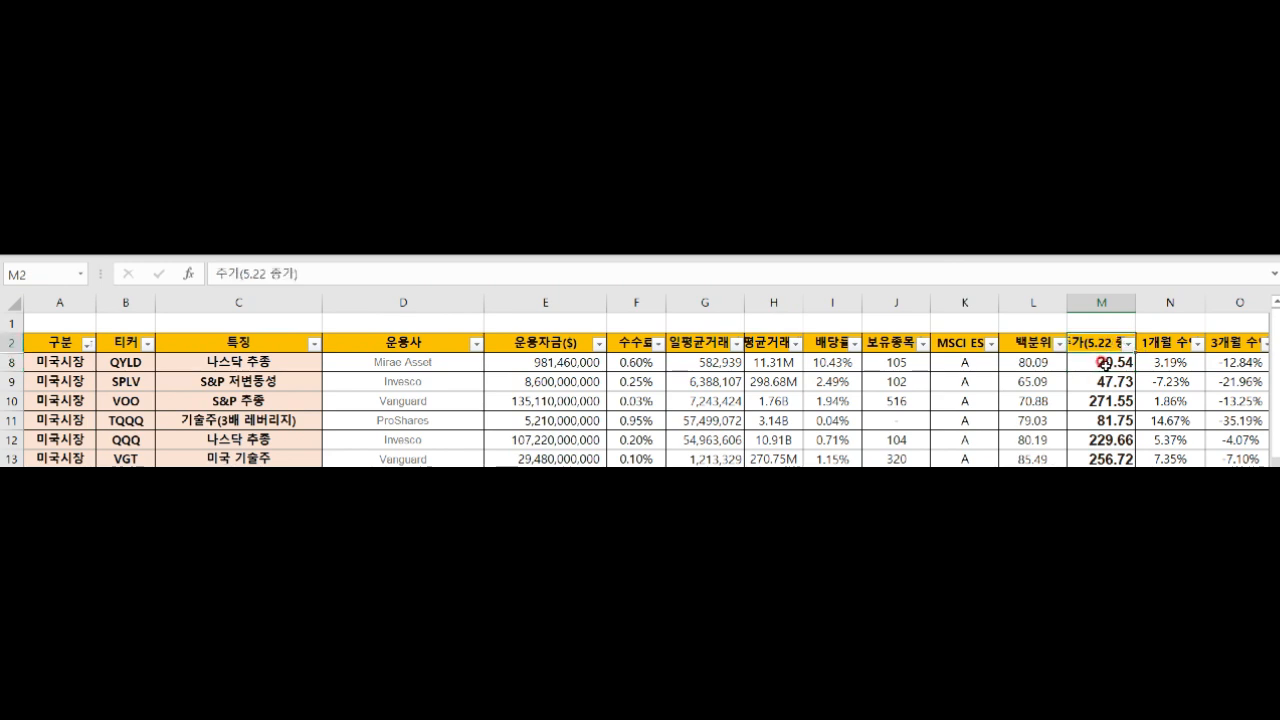
left_click(1103, 365)
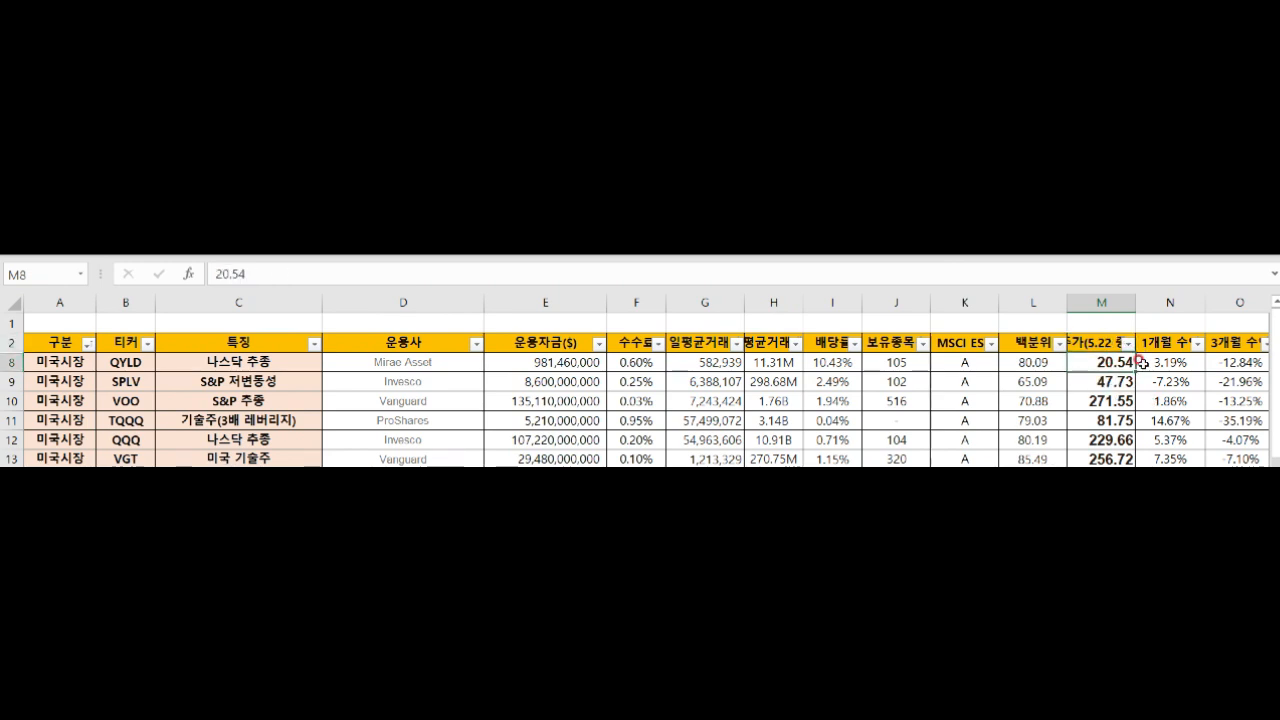
Examine QYLD's return columns, highlighting the 1개월, 3개월, YTD, 1년, 3년, 5년 and 10년 headers and values
key("Right")
key("Right")
key("Right")
key("Right")
key("Right")
key("Right")
key("Right")
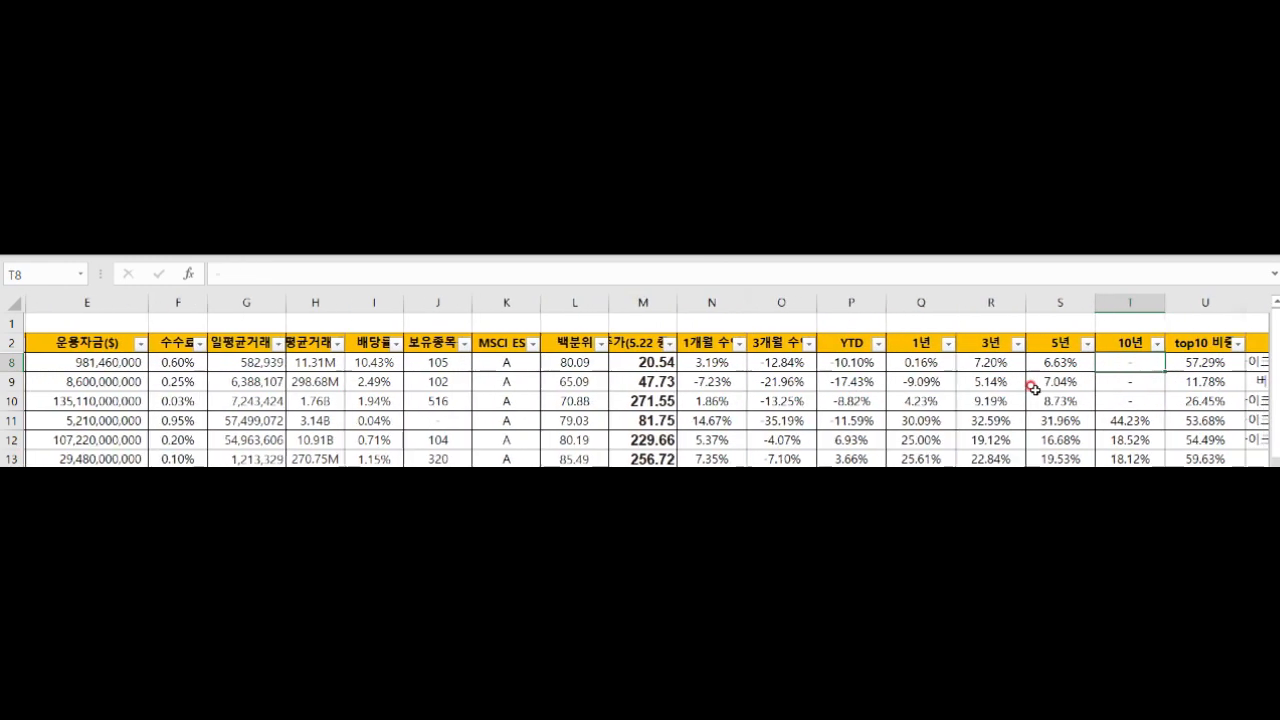
key("Right")
left_click_drag(697, 336, 1141, 370)
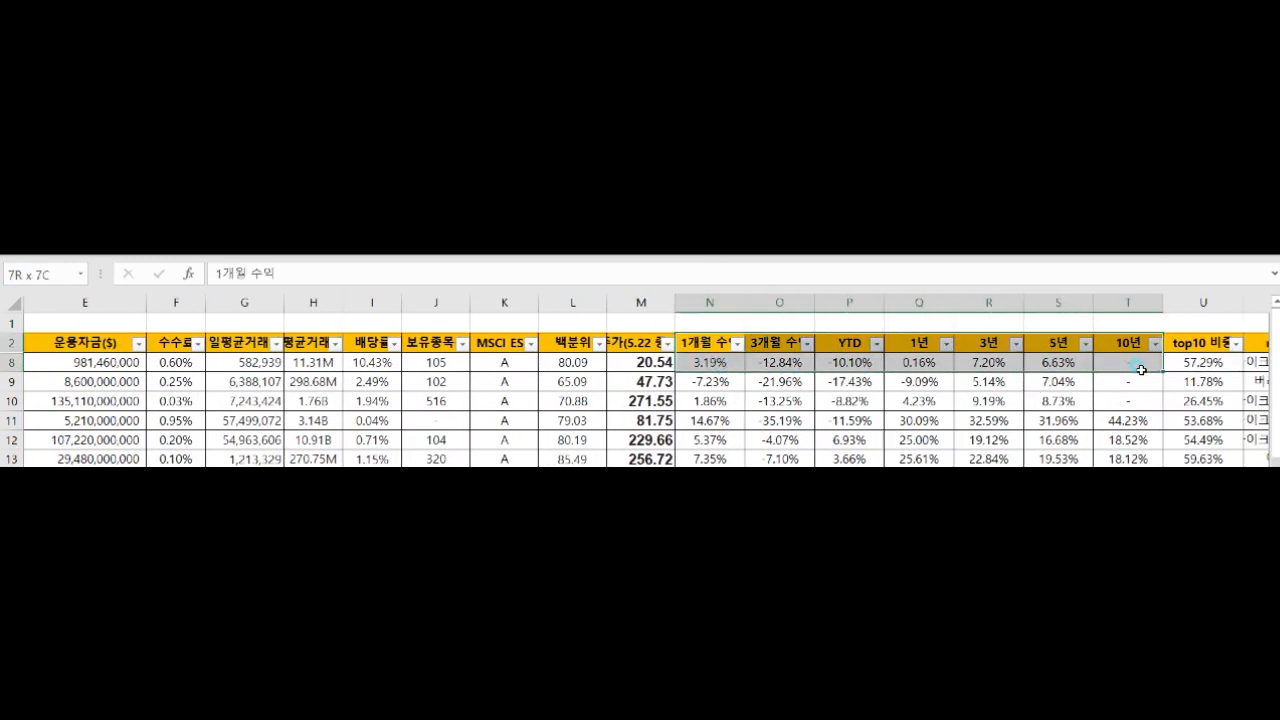
left_click(712, 365)
left_click(1142, 370)
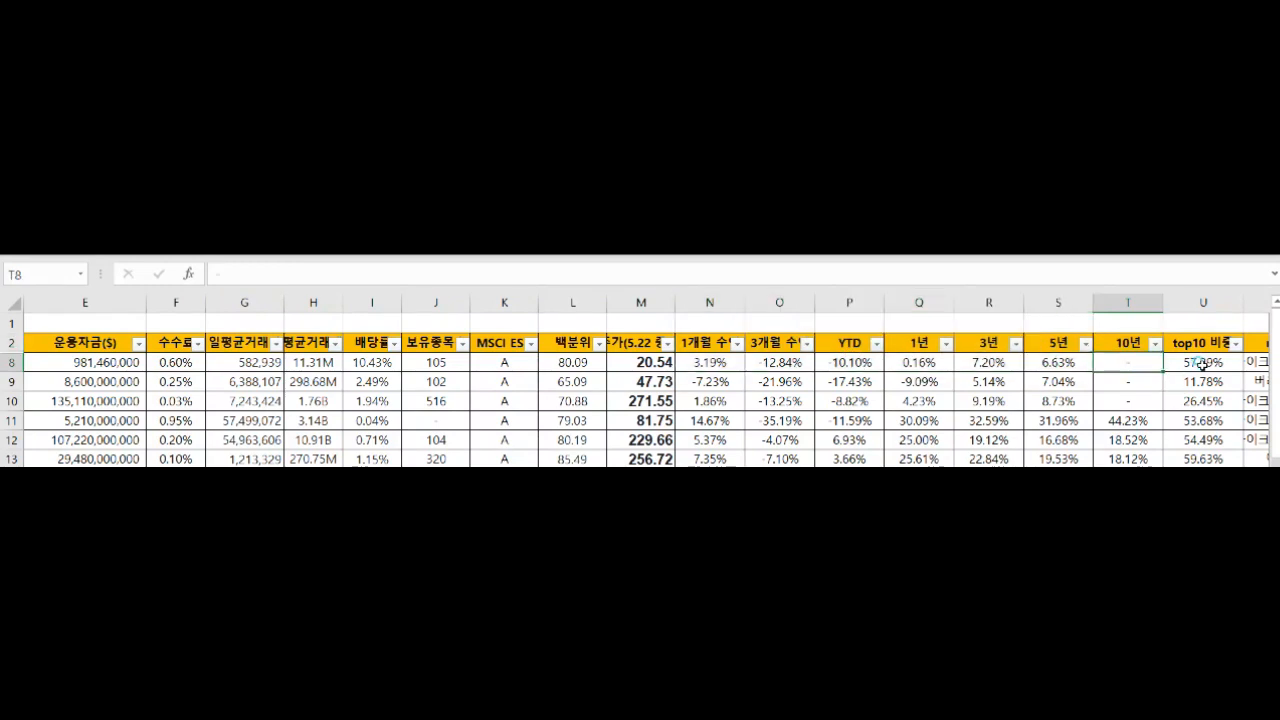
Review QYLD's top10 비중 and its largest holdings with their weights, up to the no.4 holding's 비중
left_click(1200, 363)
key("Right")
key("Right")
key("Right")
key("Right")
key("Right")
key("Right")
key("Right")
key("Right")
key("Right")
key("Right")
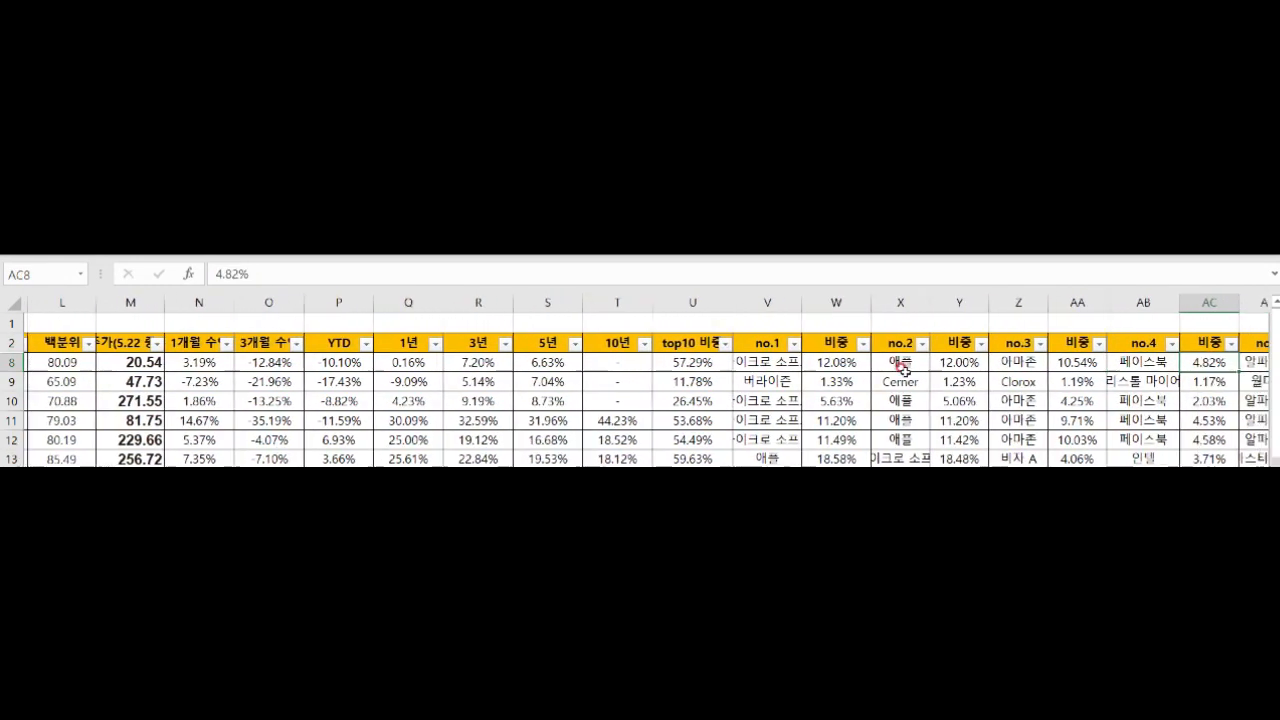
Highlight the no.1, no.2 and no.3 holding columns together with their 비중 columns and check individual holdings
left_click_drag(626, 343, 695, 497)
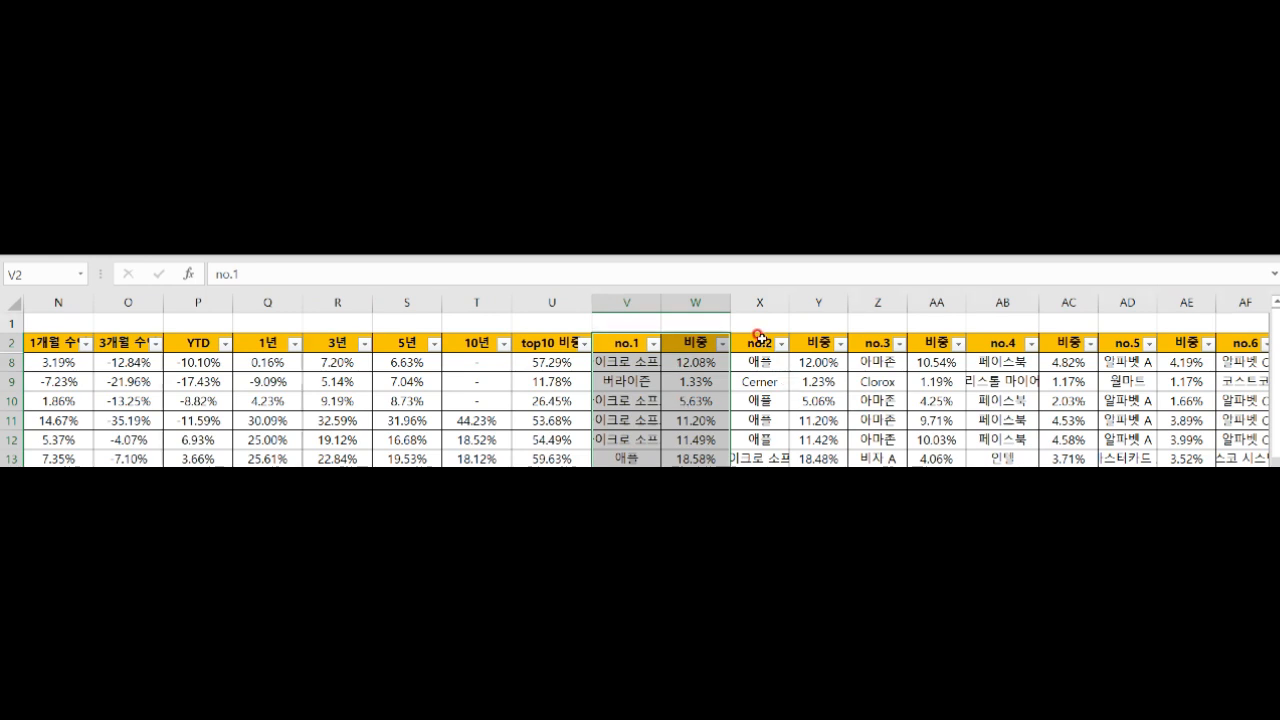
left_click_drag(763, 343, 818, 497)
left_click_drag(880, 344, 936, 497)
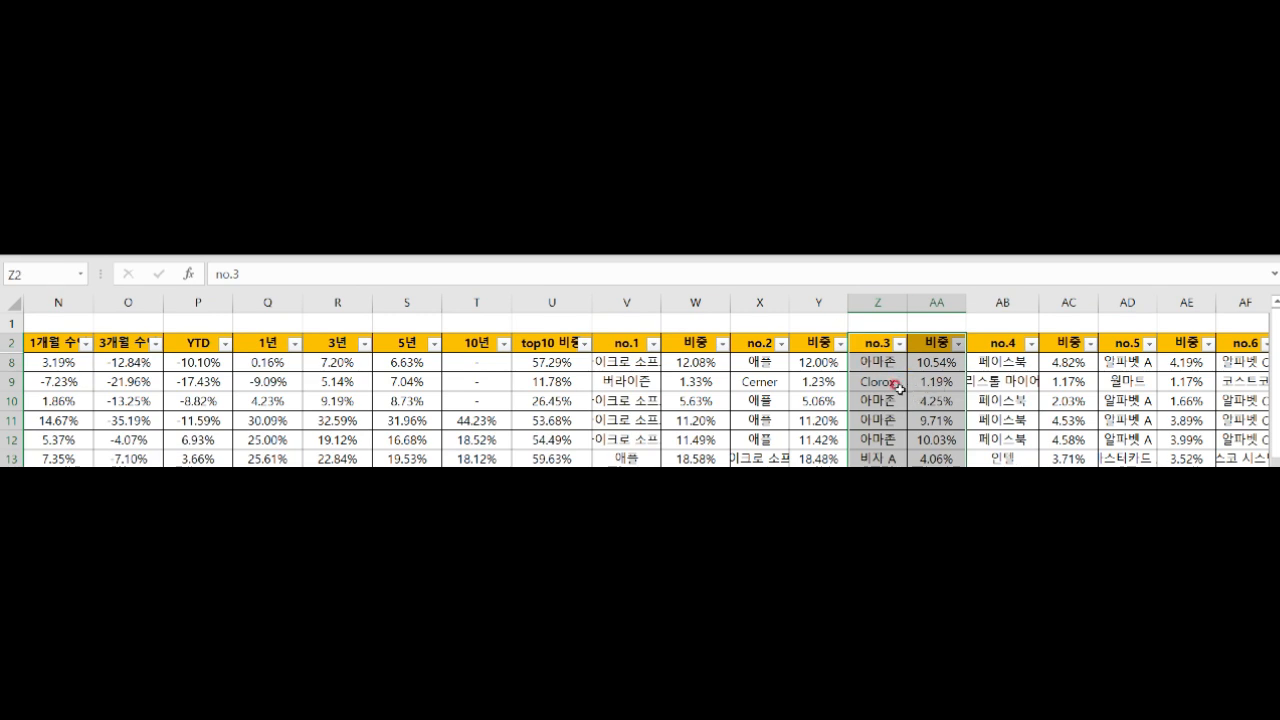
left_click(871, 442)
left_click(880, 396)
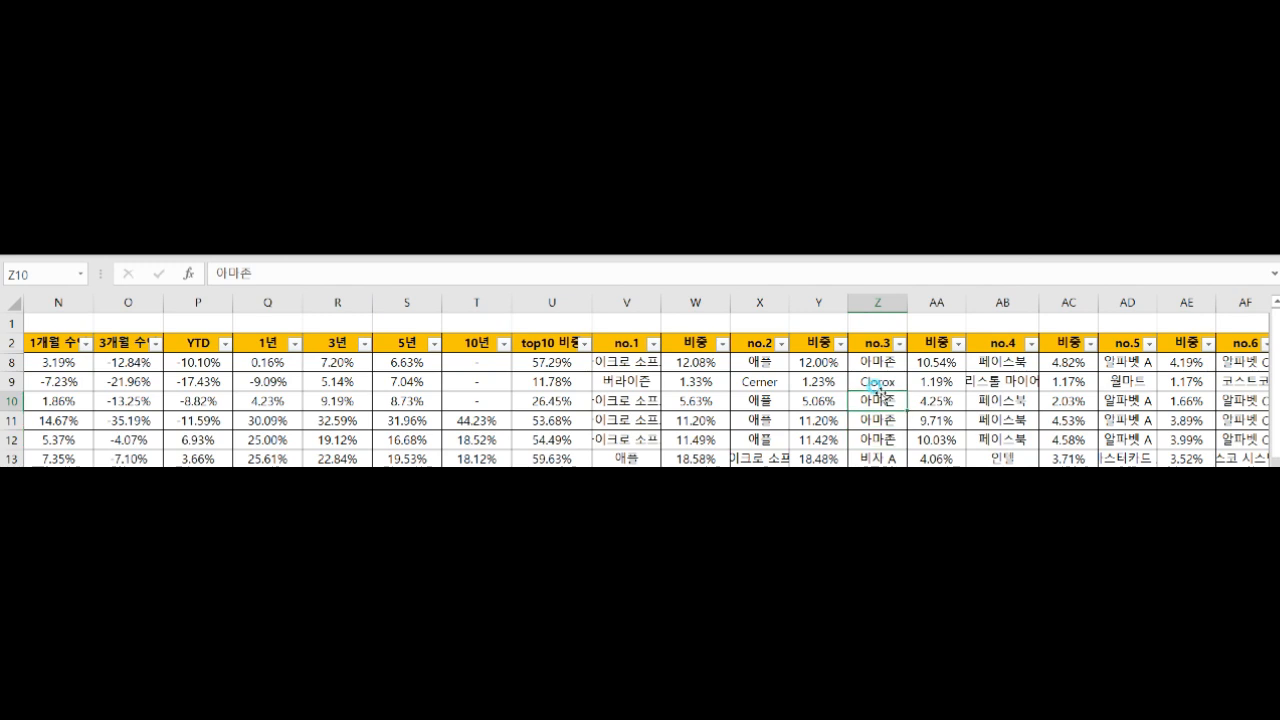
left_click(756, 437)
Return to the table's first columns, switch to Notepad and highlight the first question, "지난 10년간 수익률이 가장 높았던 ETF"
left_click_drag(2, 443, 3, 423)
left_click(323, 240)
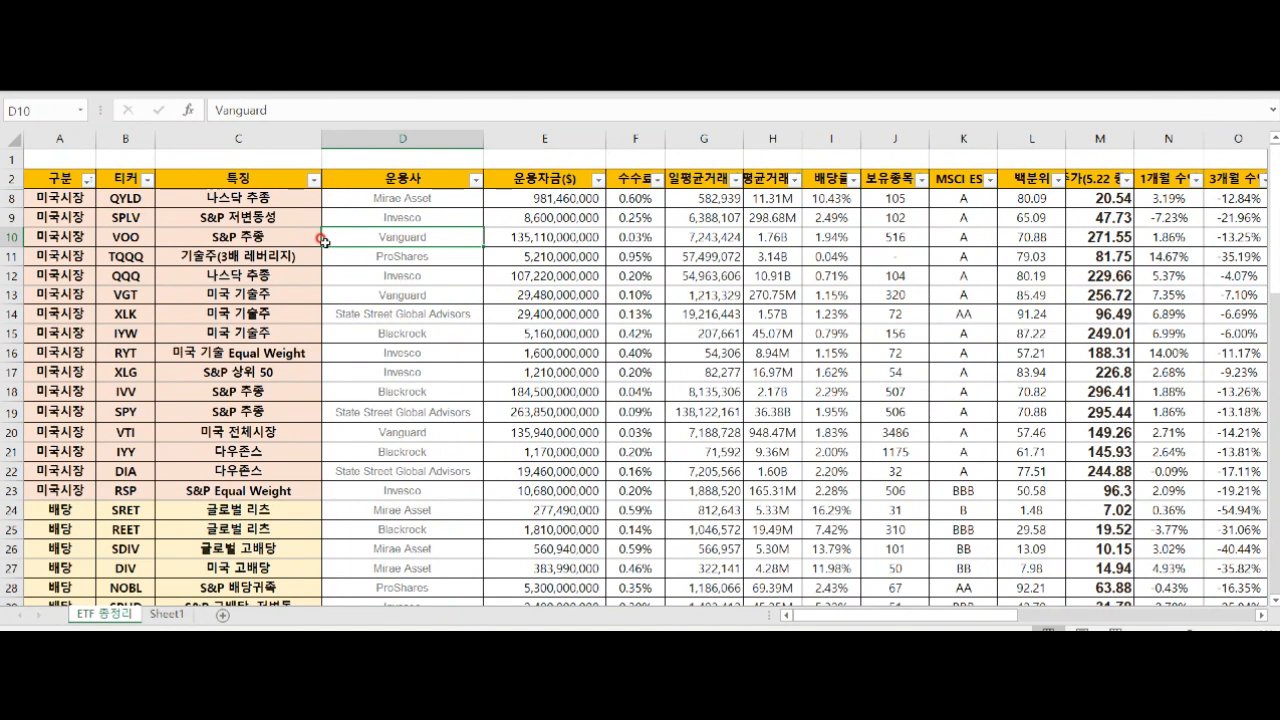
key("alt+Tab")
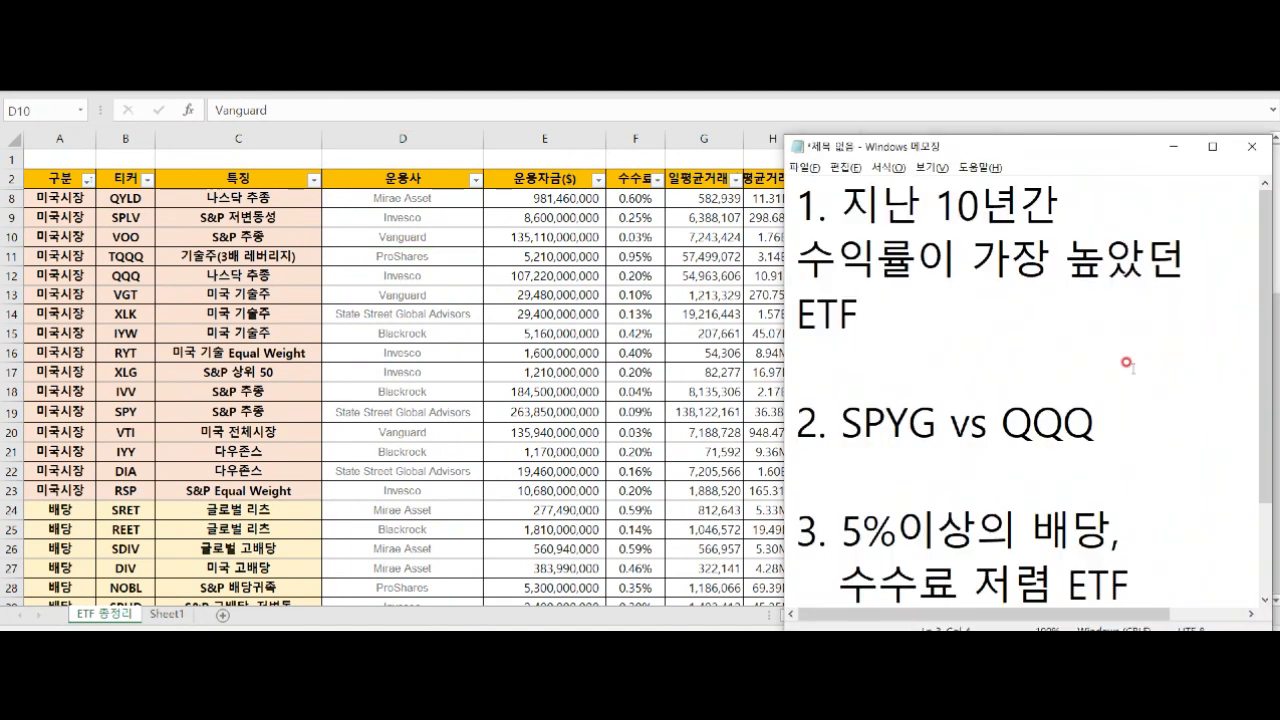
left_click_drag(798, 204, 1100, 375)
left_click(1083, 353)
left_click_drag(840, 197, 1060, 205)
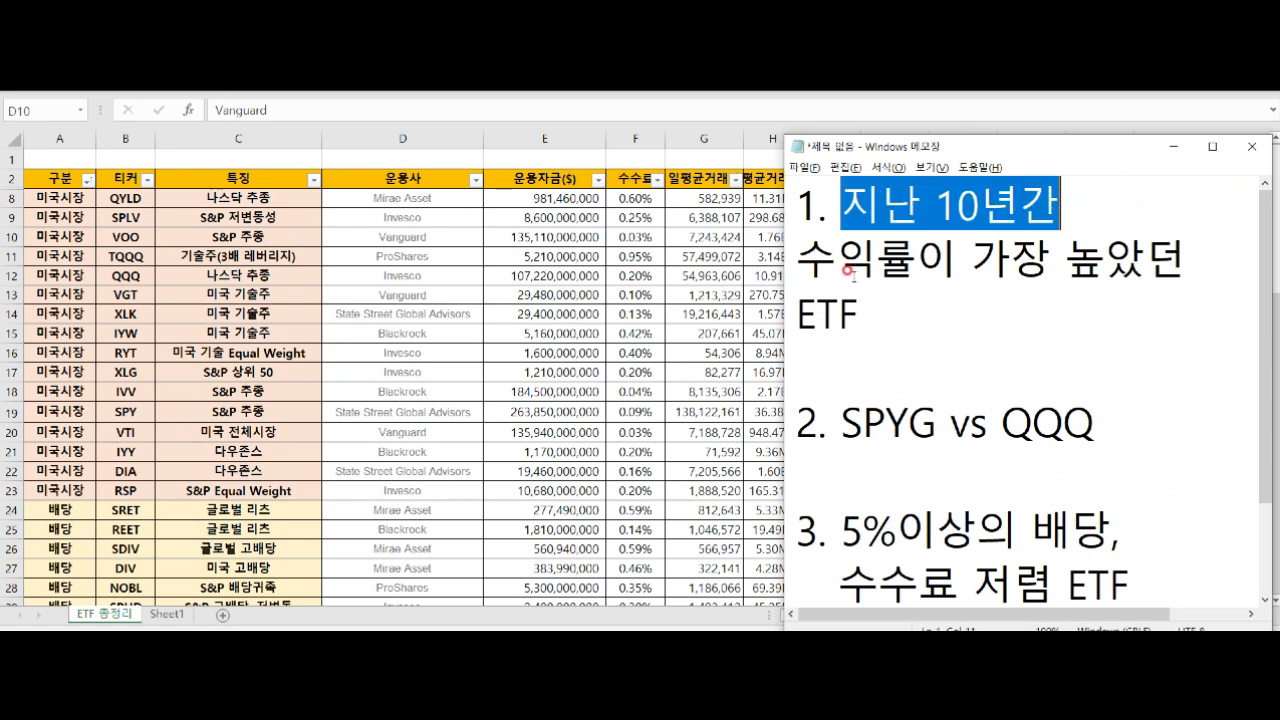
left_click(798, 258)
left_click_drag(798, 258, 1145, 293)
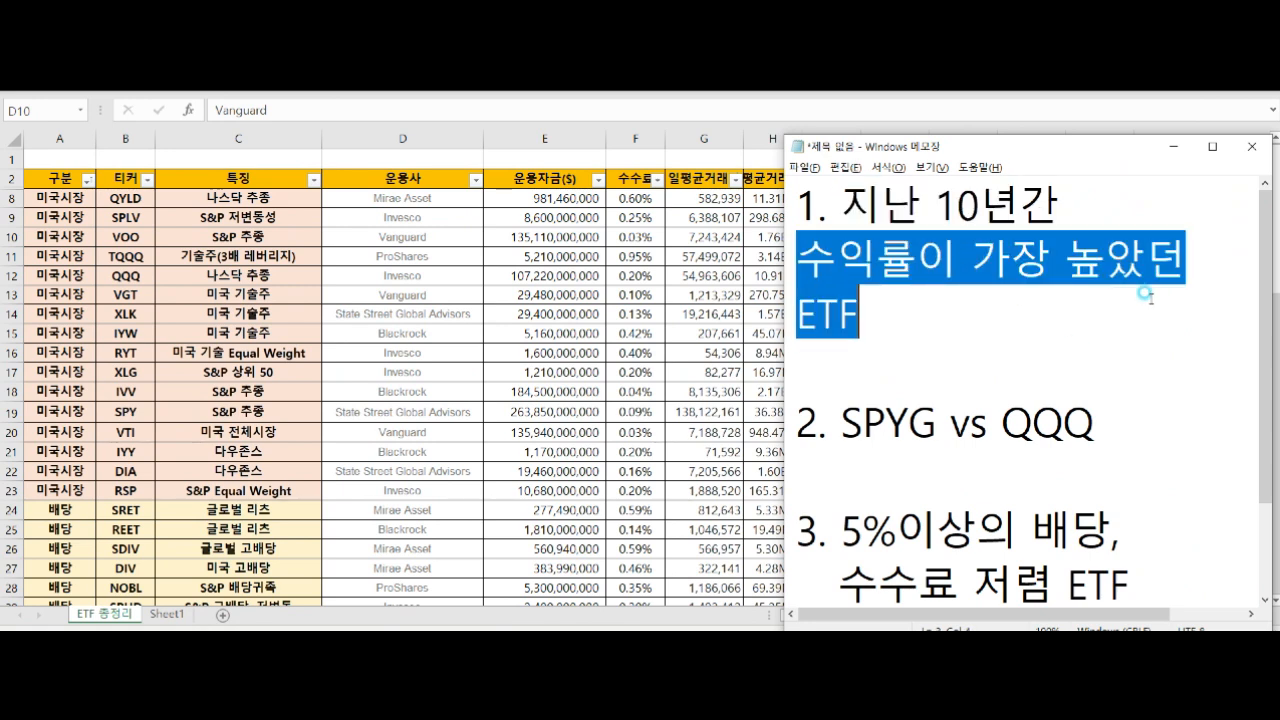
left_click(1103, 327)
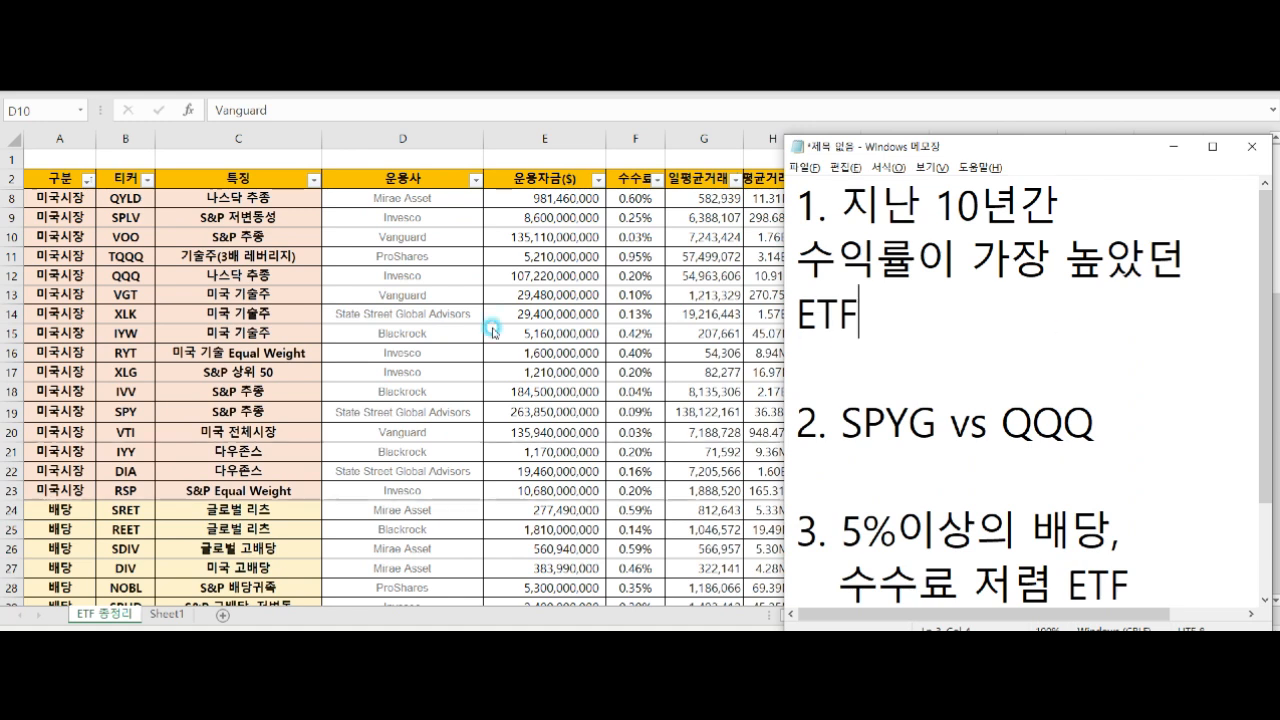
Return to the ETF spreadsheet and sort the table by the 10년 column in descending order
left_click(592, 347)
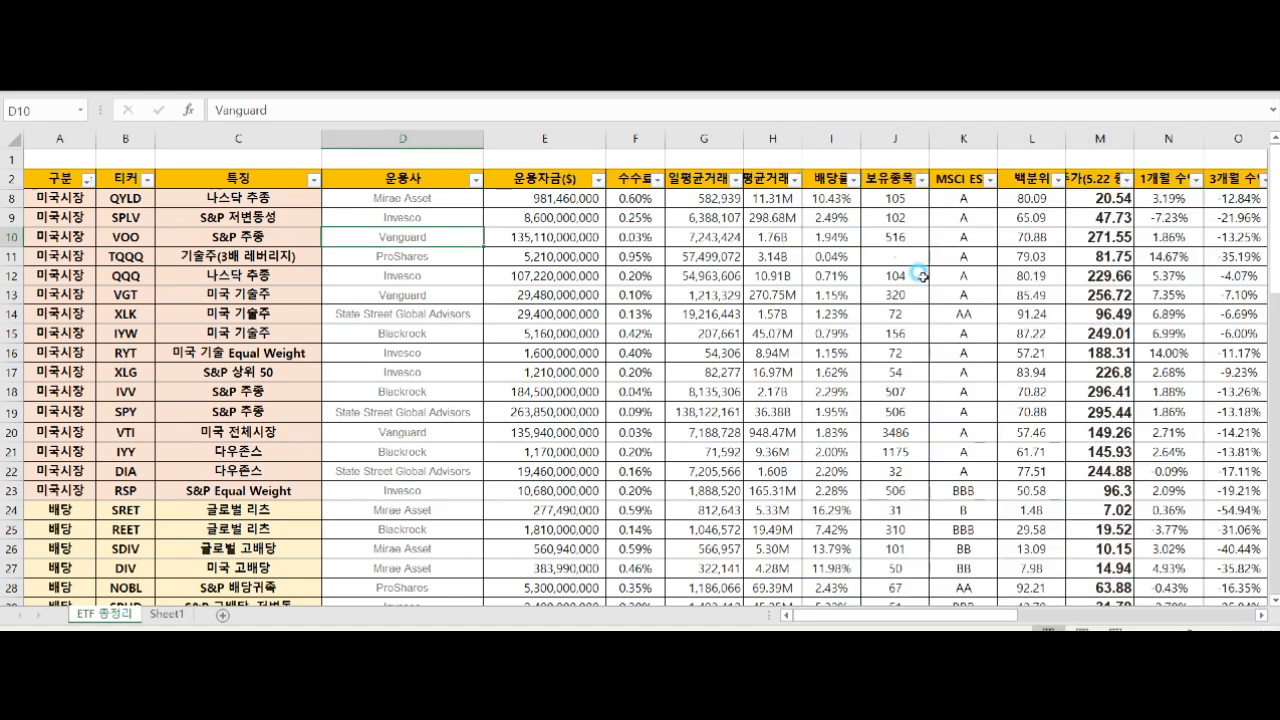
left_click(731, 240)
left_click(70, 180)
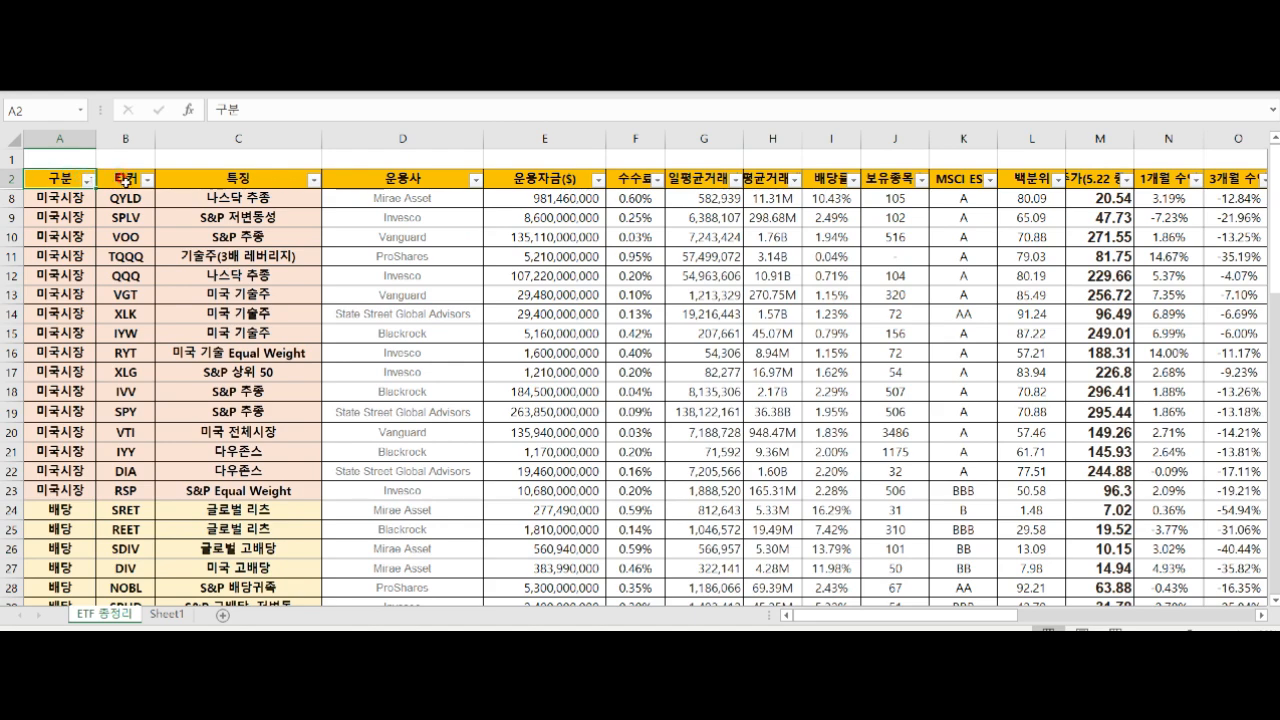
left_click(820, 214)
left_click(1052, 195)
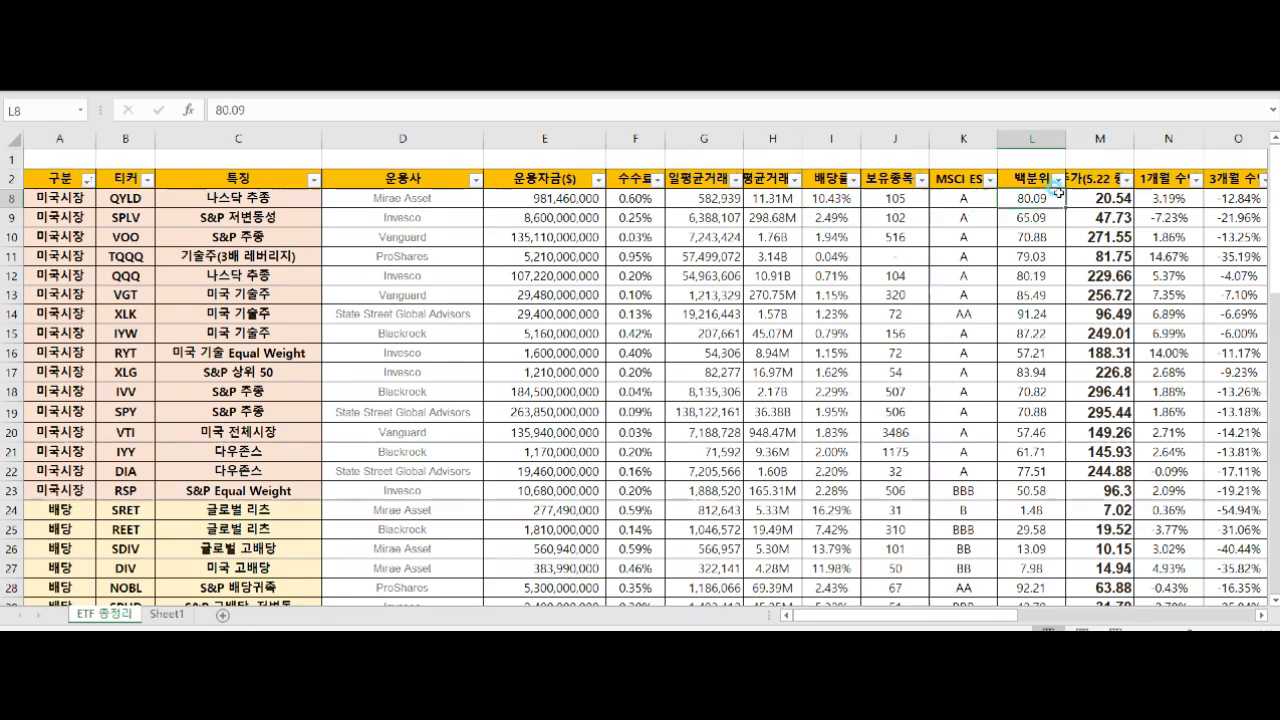
key("Right")
key("Right")
key("Right")
key("Right")
key("Right")
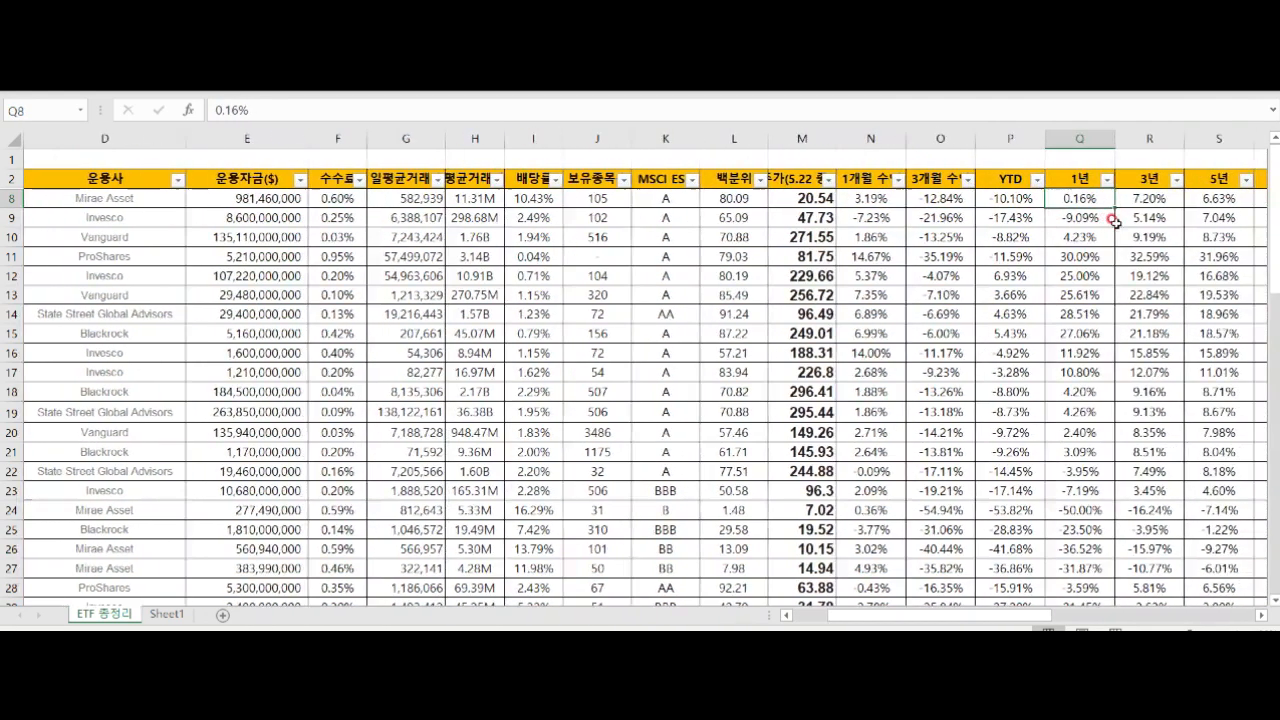
scroll(1110, 220, "down", 2)
left_click(1052, 213)
left_click(912, 212)
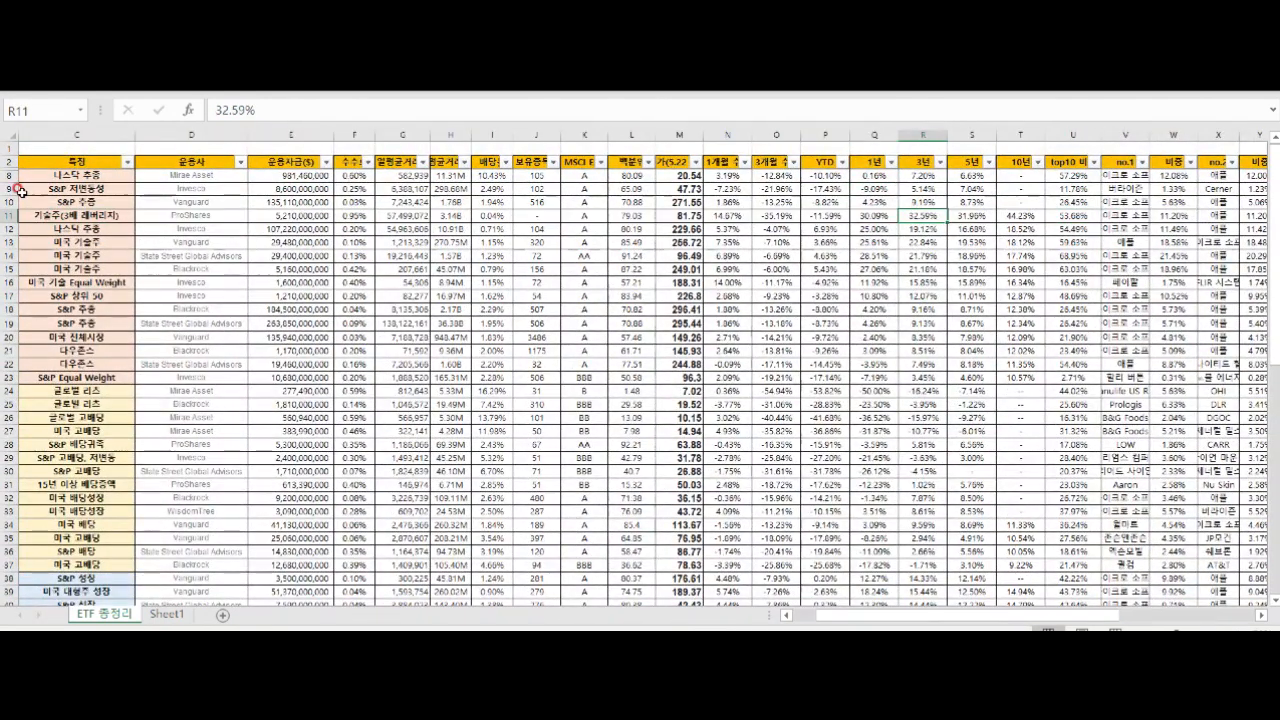
left_click(1022, 164)
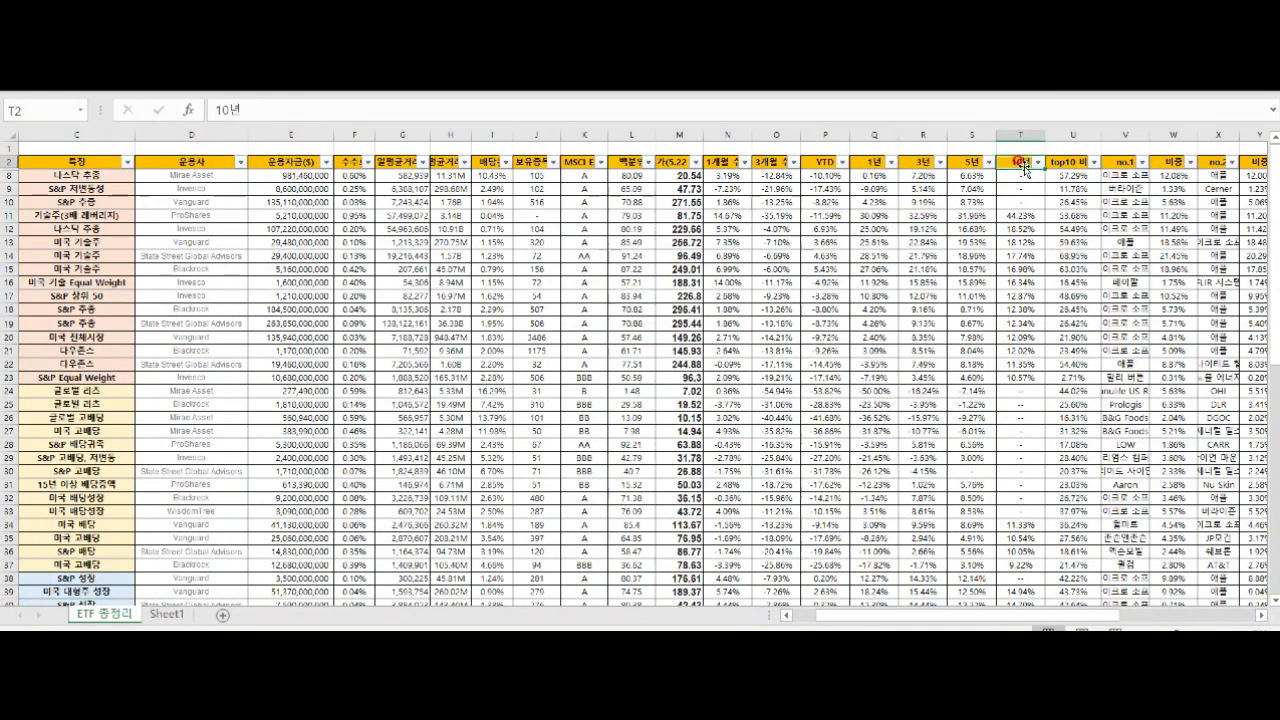
left_click(1040, 163)
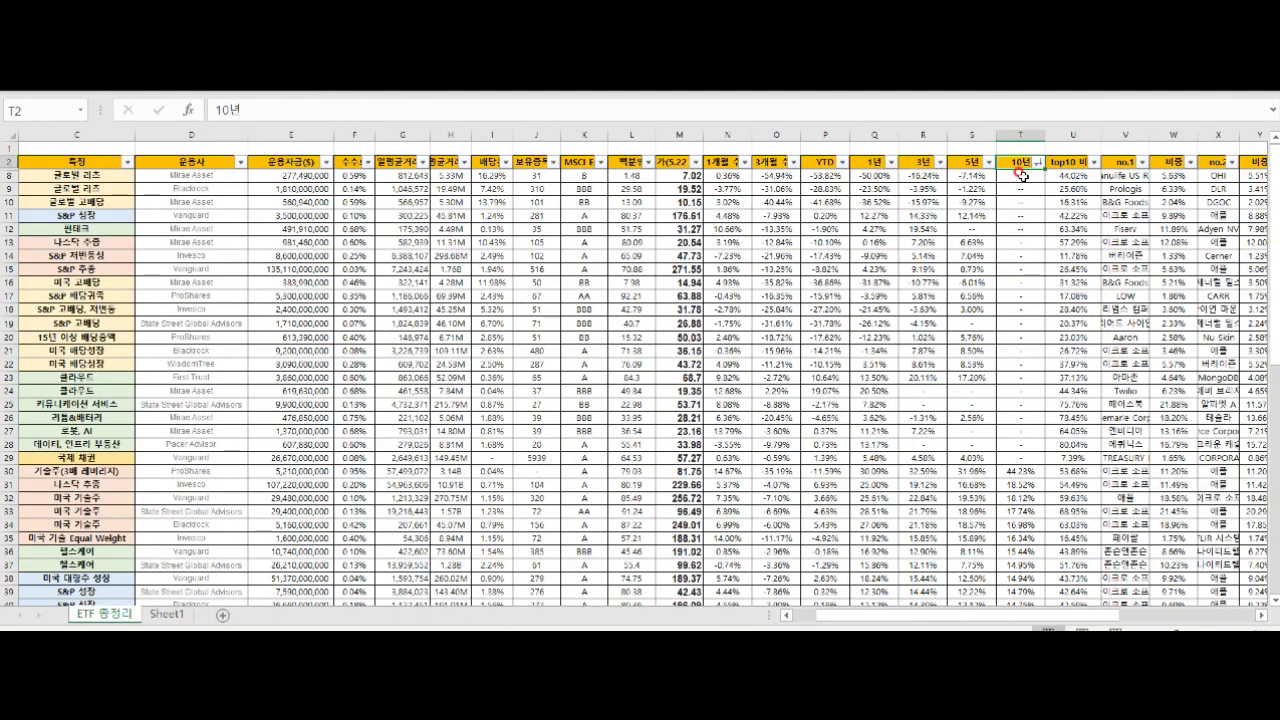
Highlight the ETFs without a 10년 return and hide their rows, 8 through 29
left_click_drag(1022, 176, 30, 431)
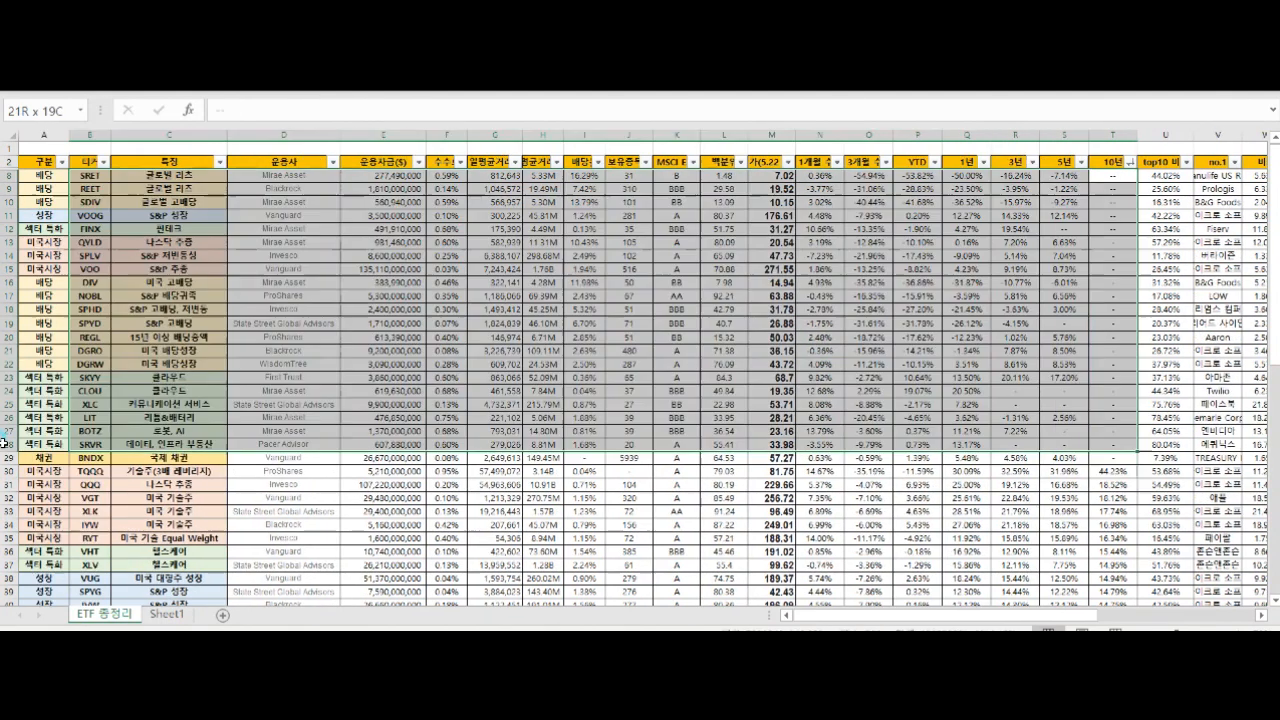
left_click(1103, 444)
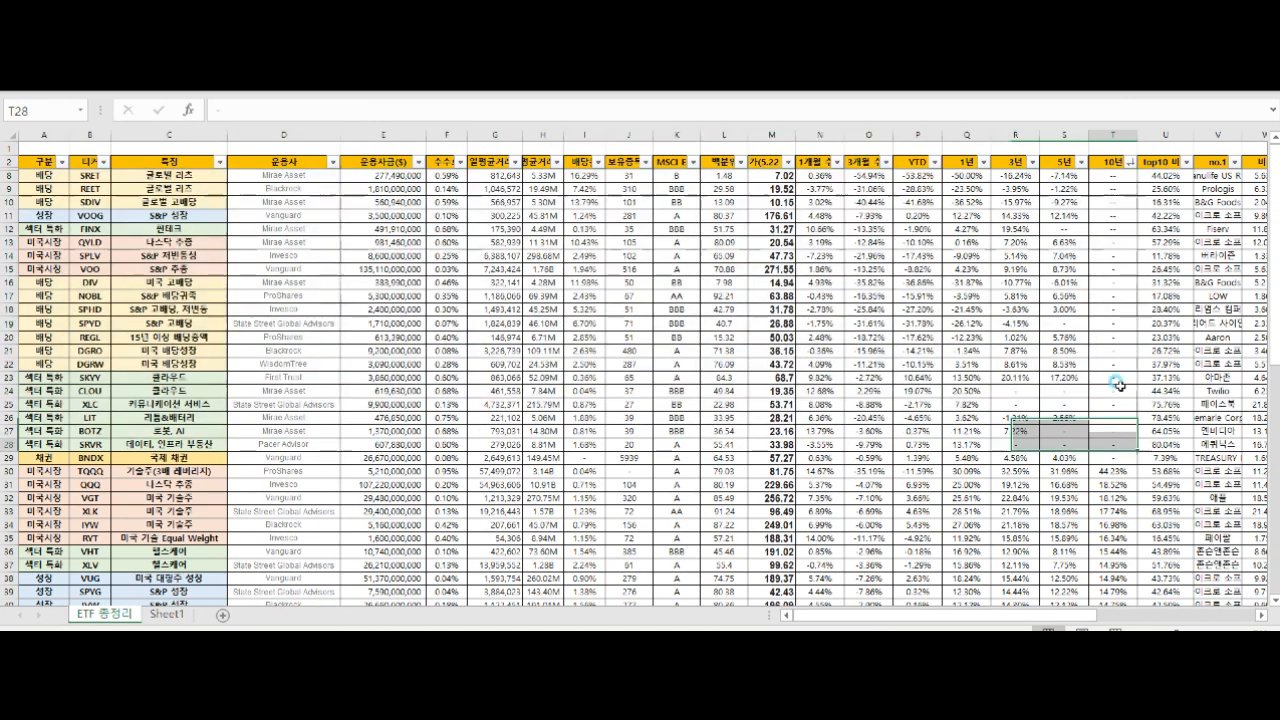
left_click_drag(1110, 176, 1113, 450)
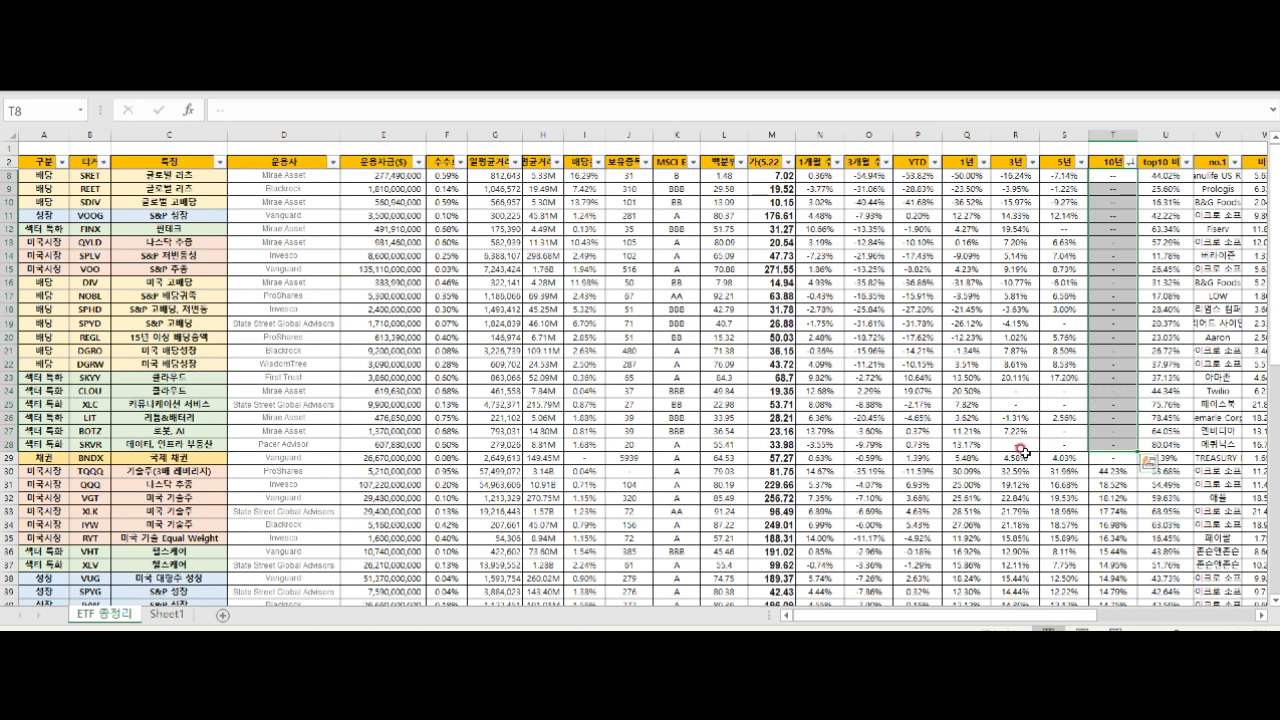
left_click(10, 176)
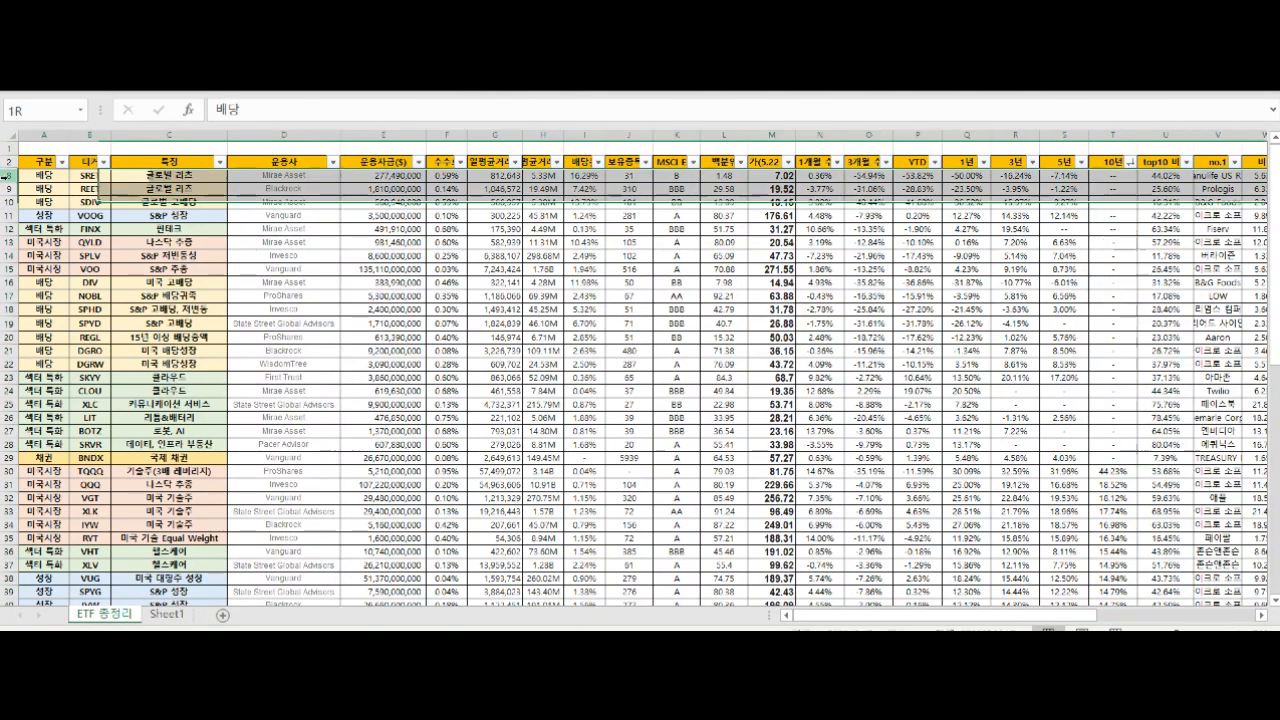
left_click(8, 457, "shift")
right_click(8, 457)
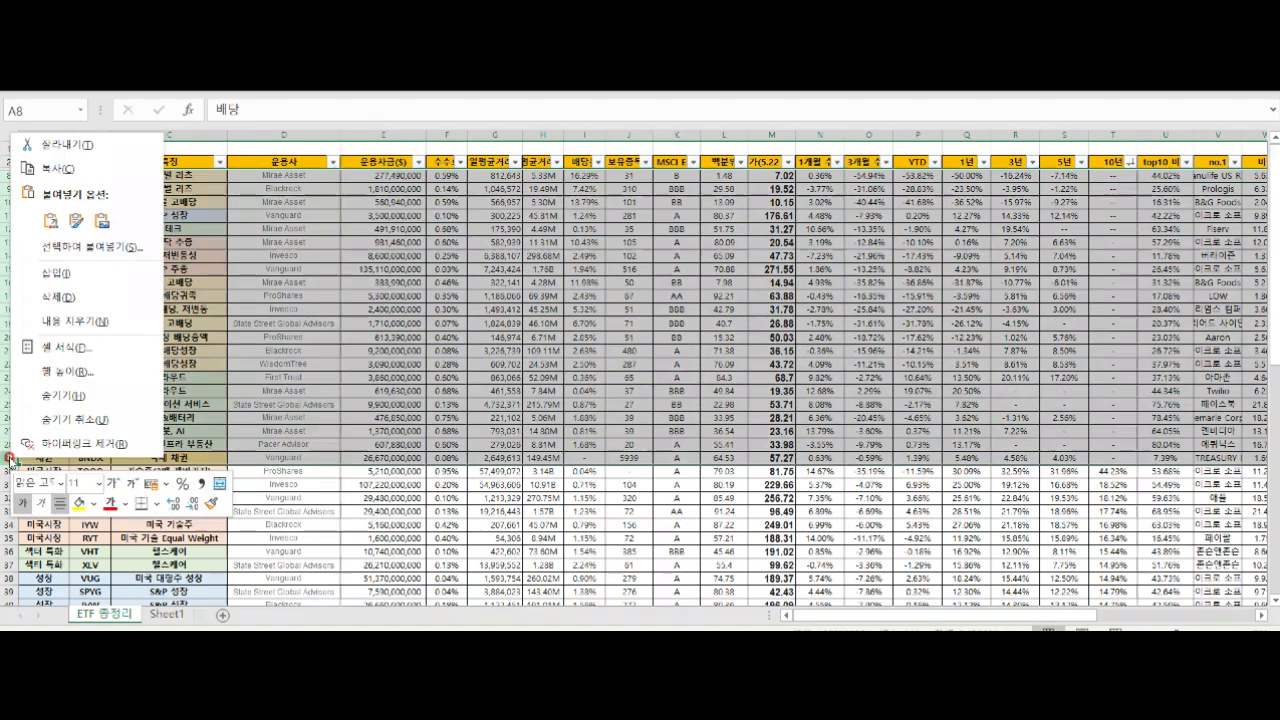
left_click(89, 397)
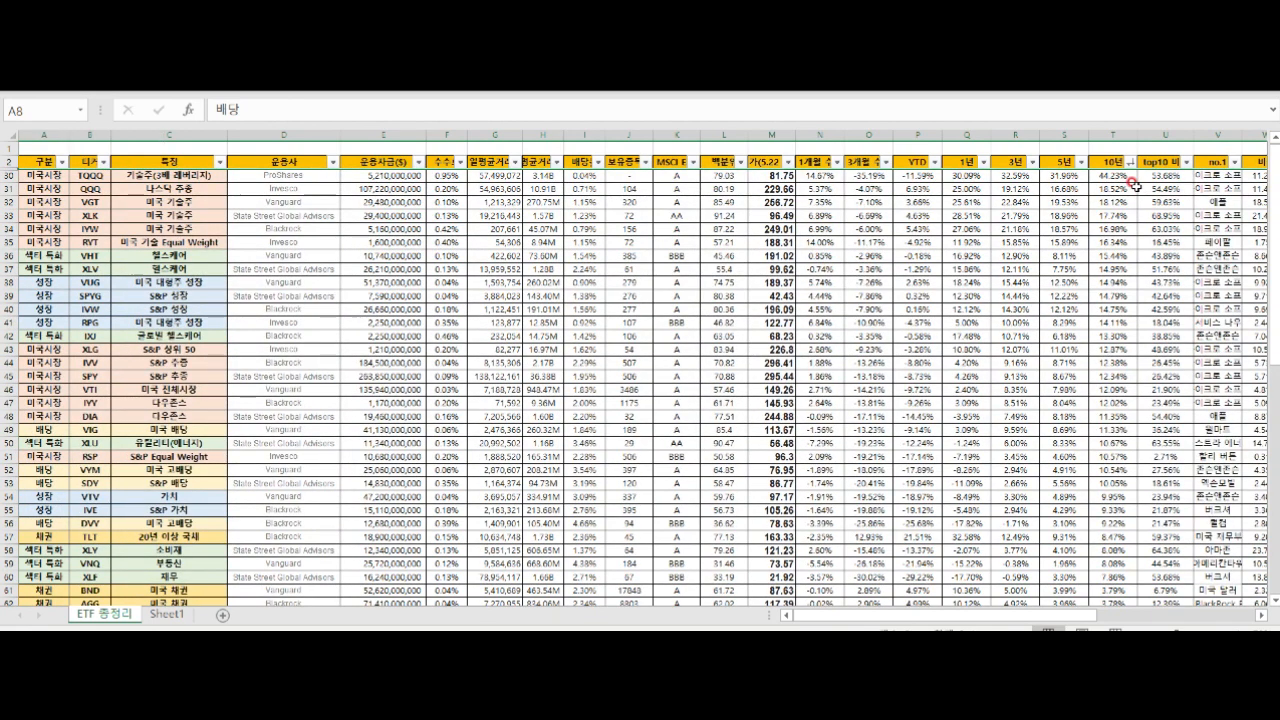
Highlight the 10년 values, and hide columns D through S, from 운용사 to 5년
left_click_drag(1118, 178, 1110, 488)
left_click(326, 136)
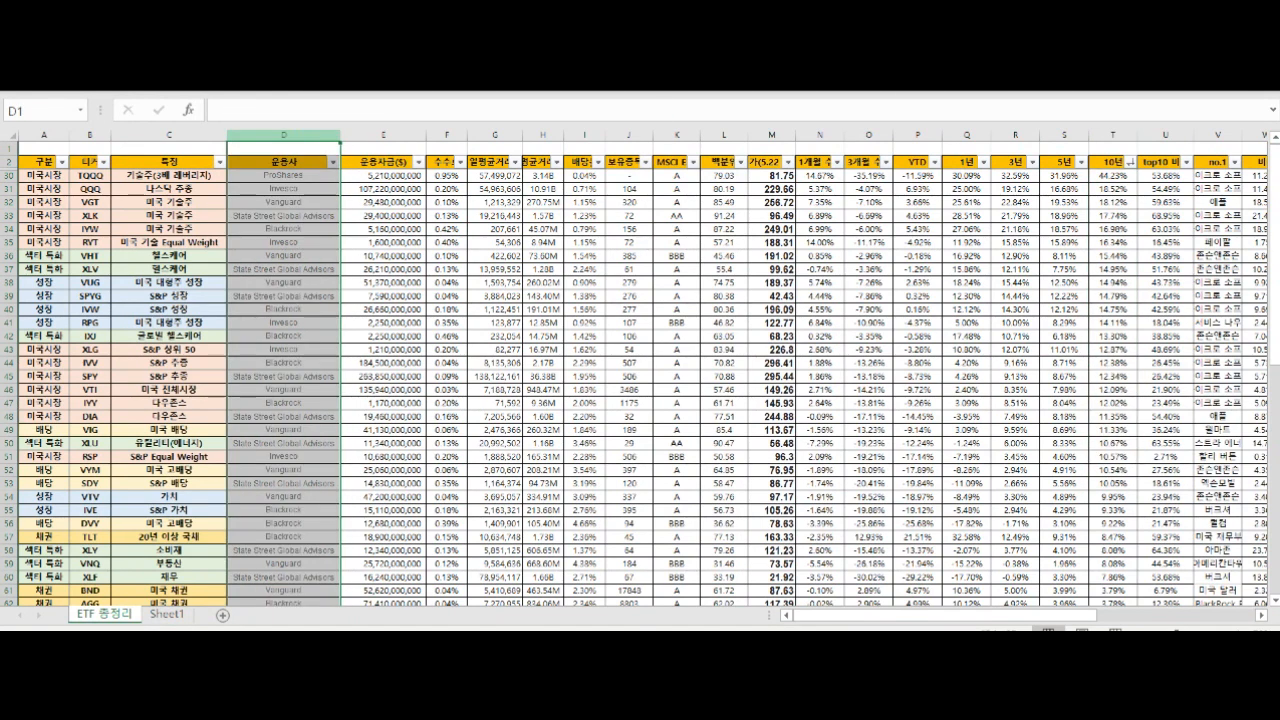
left_click(1064, 134, "shift")
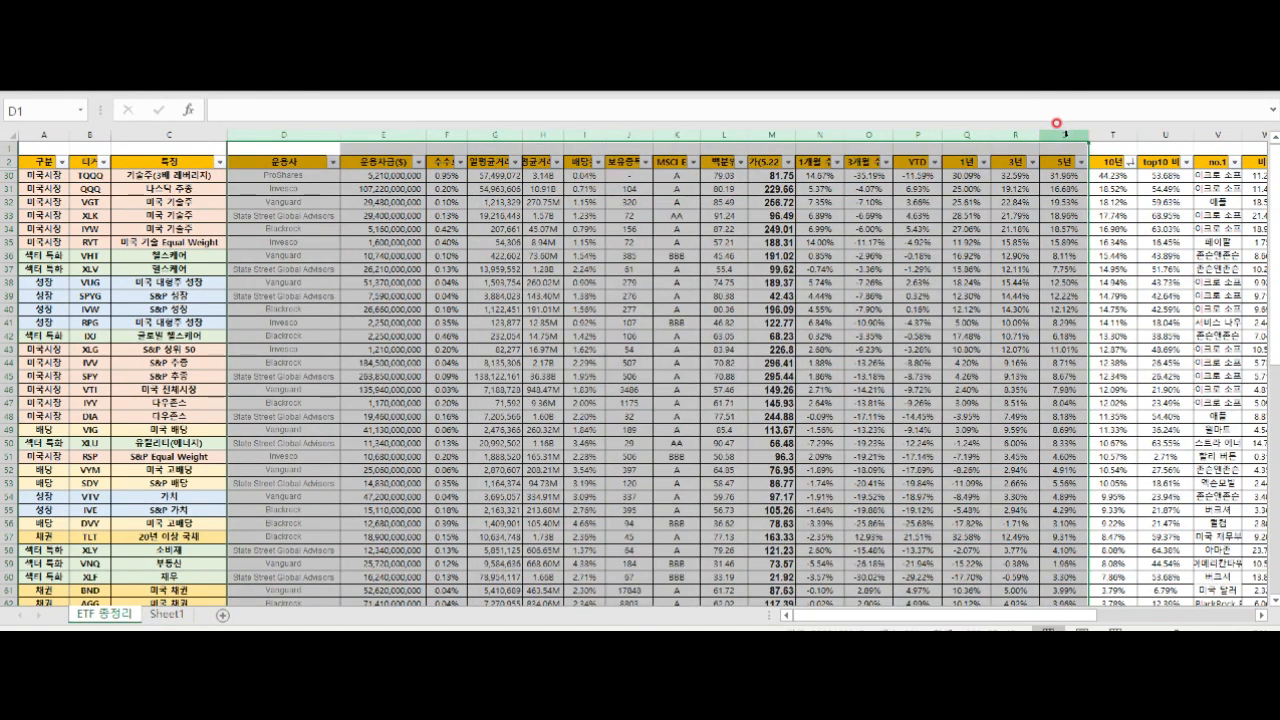
right_click(1064, 134)
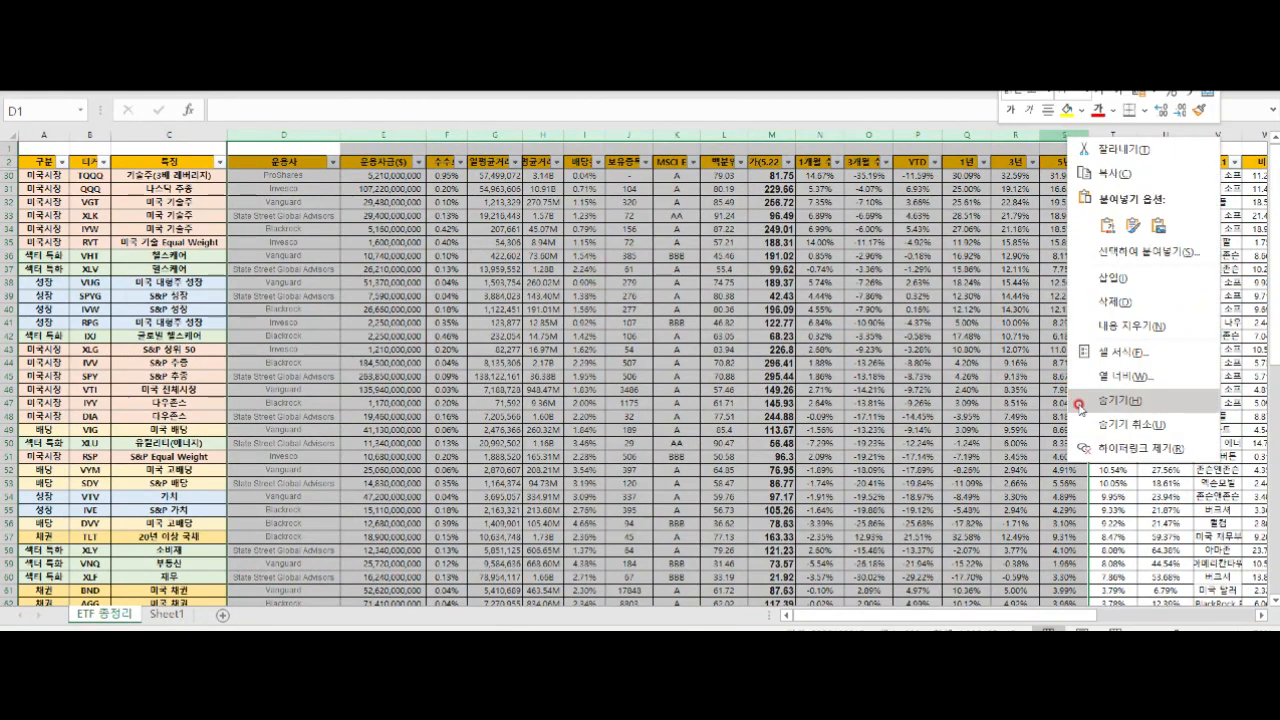
left_click(1145, 402)
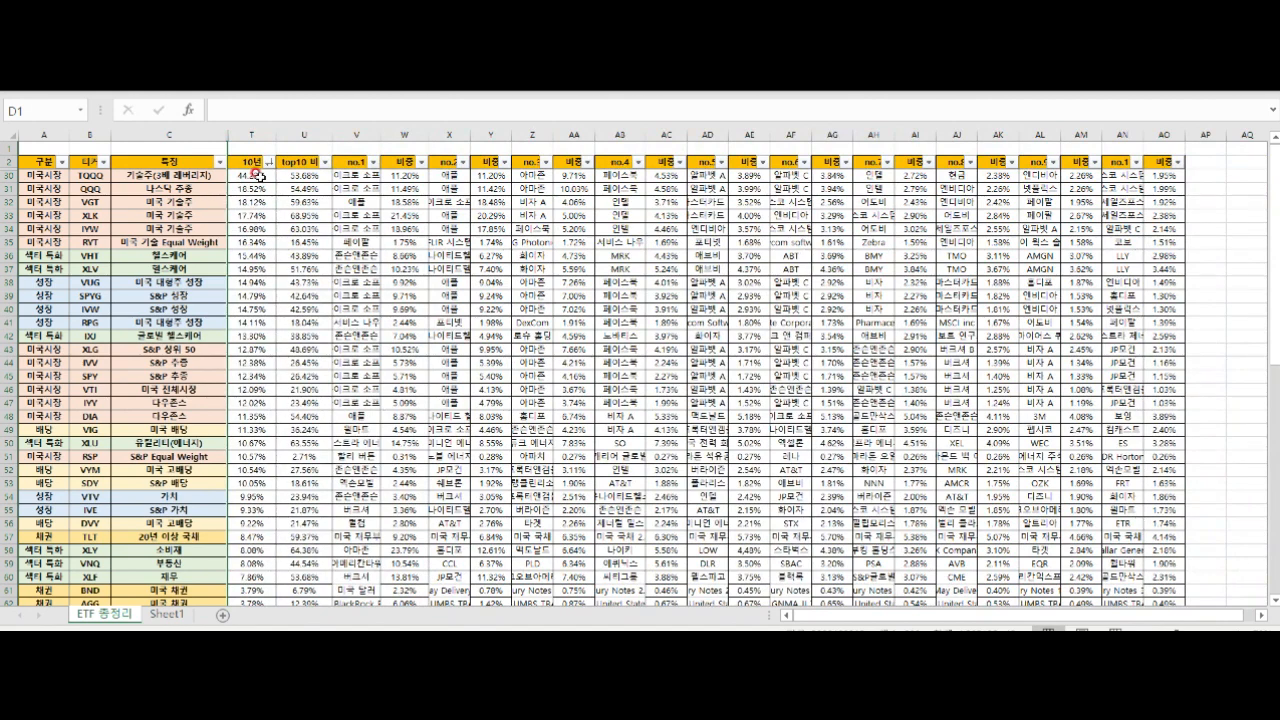
Examine the ETFs with the highest 10년 returns, ending on TQQQ's 10년 value in the first data row
left_click_drag(258, 173, 243, 237)
scroll(243, 237, "up", 3)
left_click(120, 296)
left_click_drag(390, 252, 33, 253)
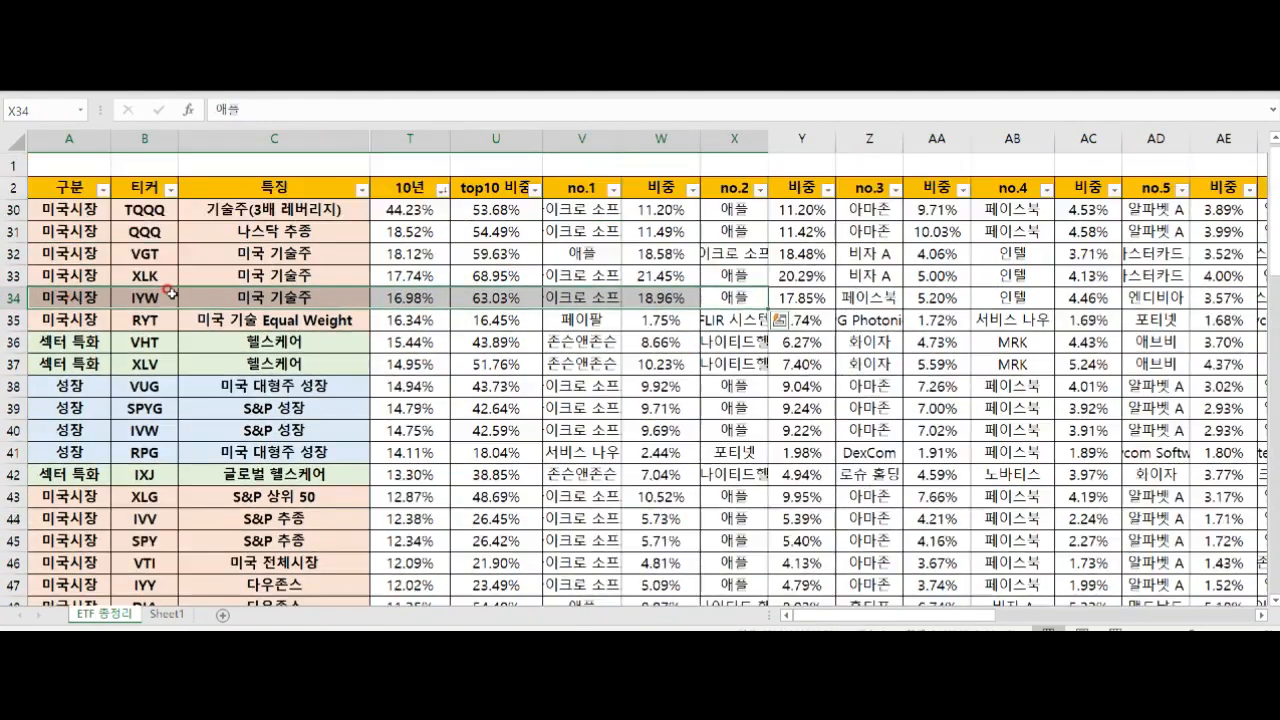
left_click_drag(426, 212, 425, 470)
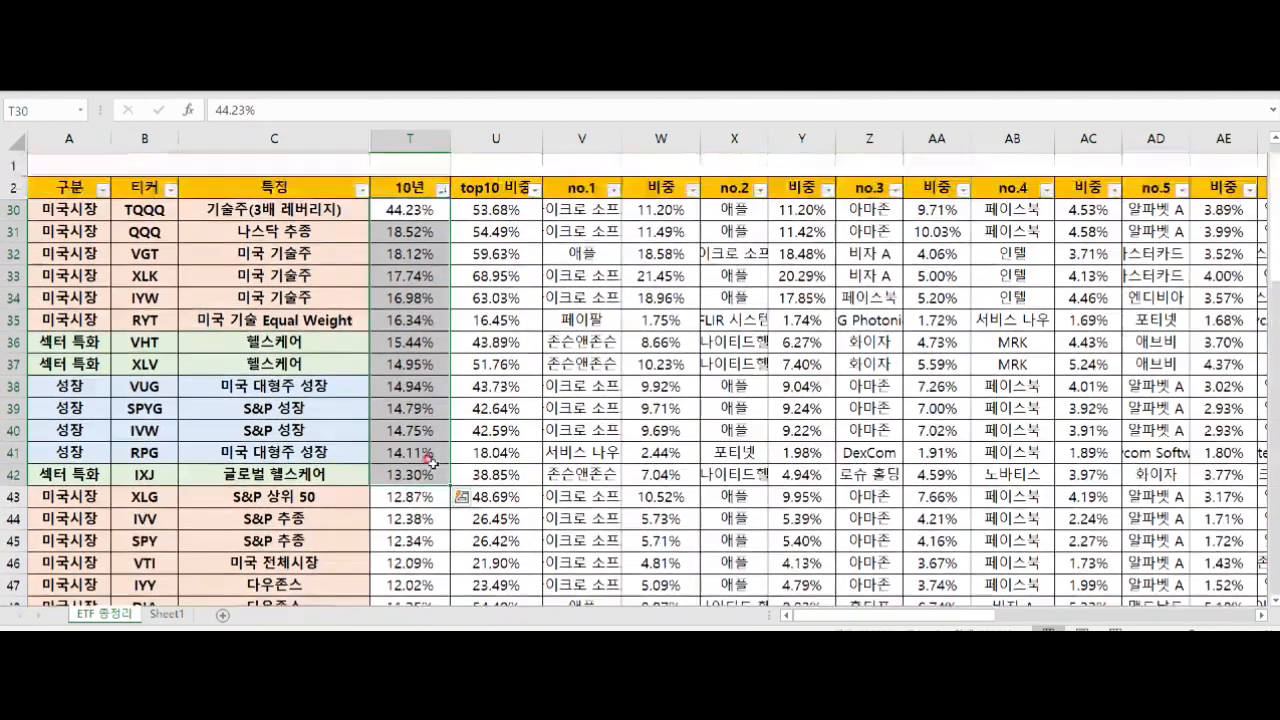
left_click(362, 209)
left_click(425, 210)
Switch to Notepad and add the line "- TQQQ" as the answer under the first question
key("alt+Tab")
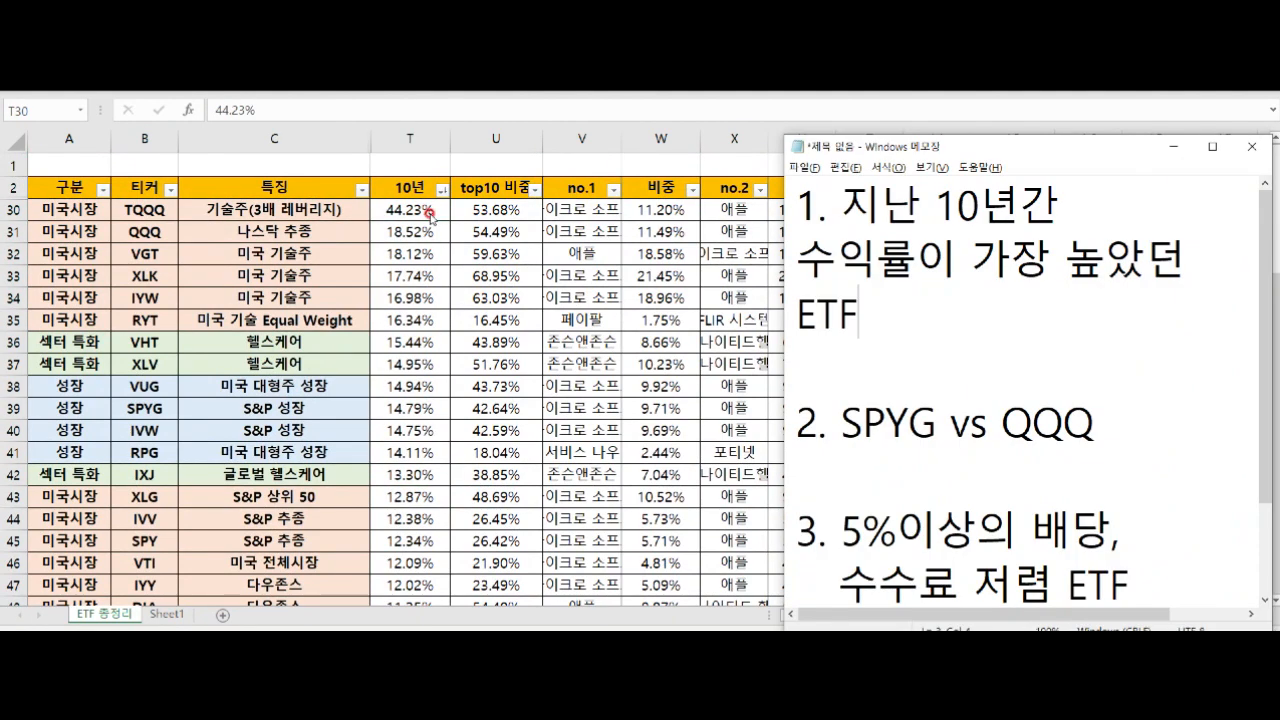
key("Return")
type("- TQQQ")
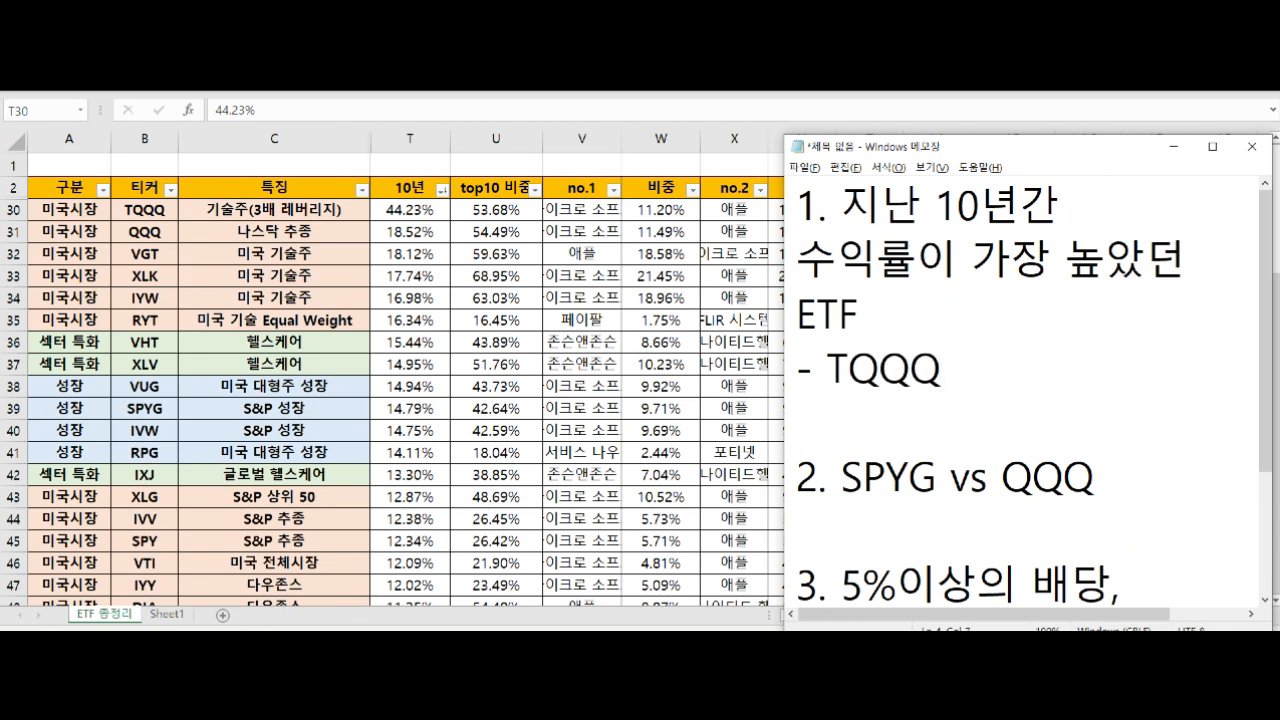
Return to the spreadsheet and compare the no.1 to no.5 holdings of TQQQ and QQQ, checking TQQQ's 특징
key("alt+Tab")
left_click(287, 235)
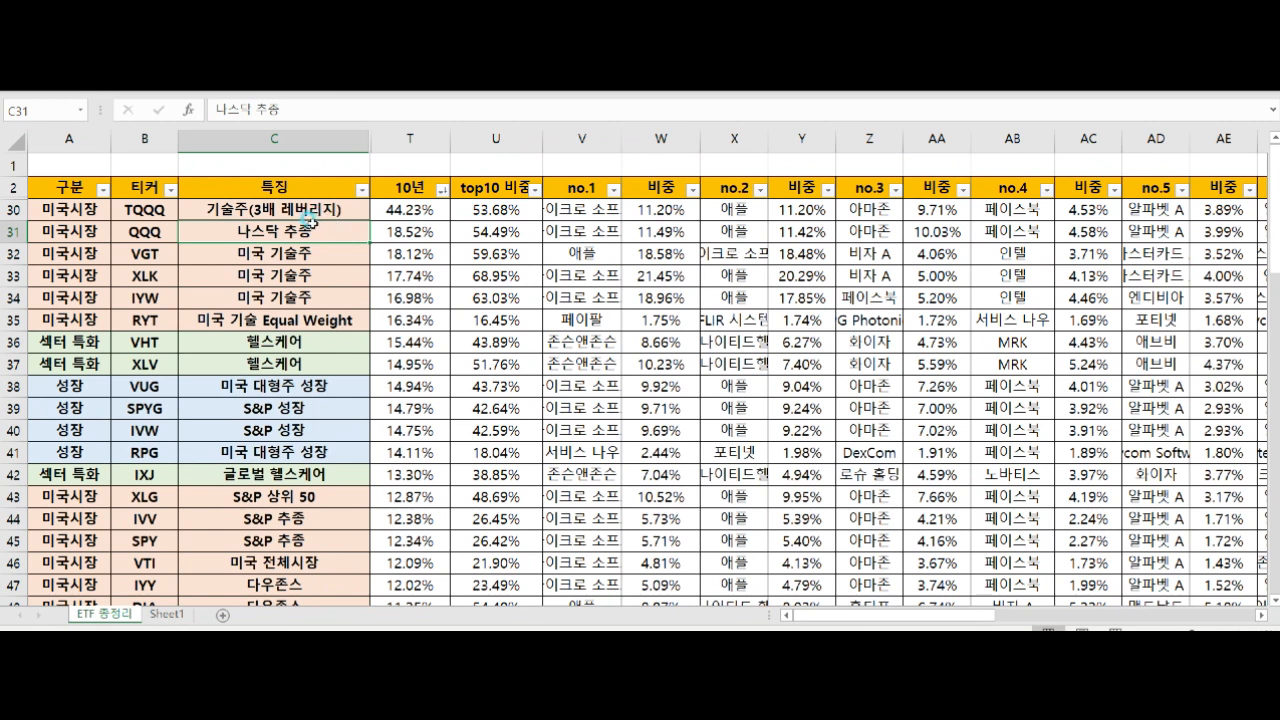
left_click_drag(585, 205, 1180, 222)
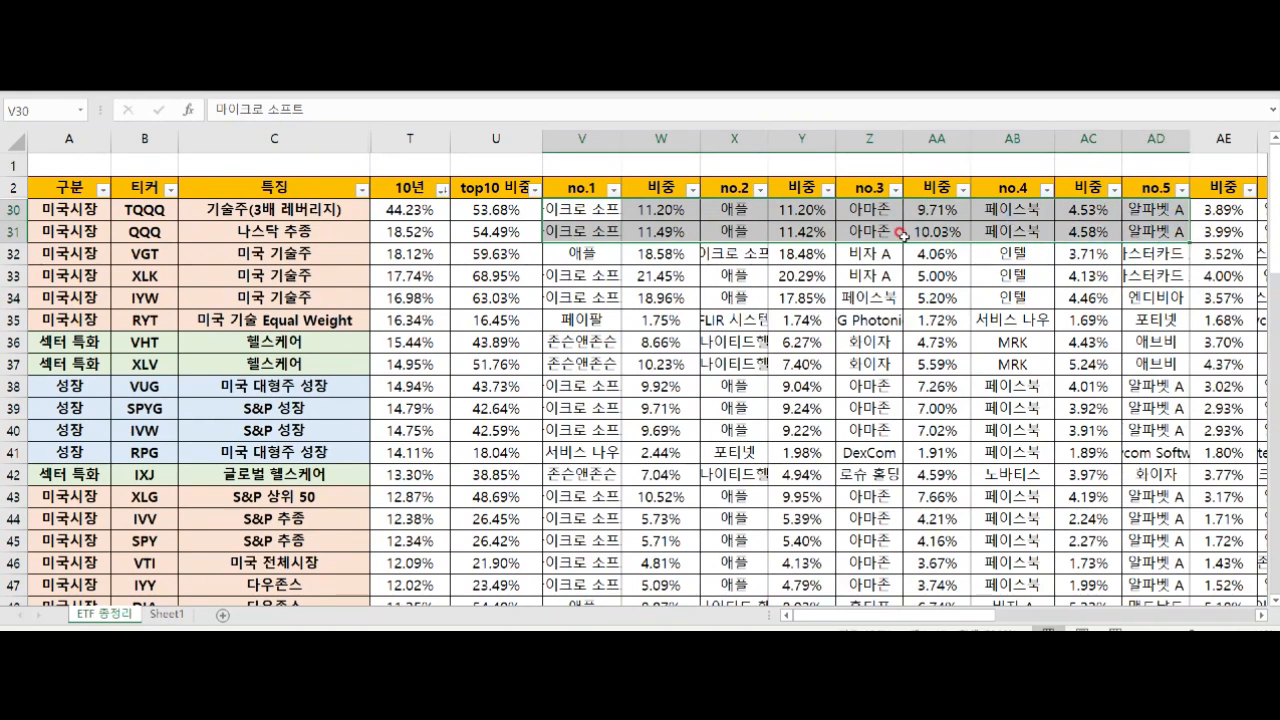
left_click(338, 215)
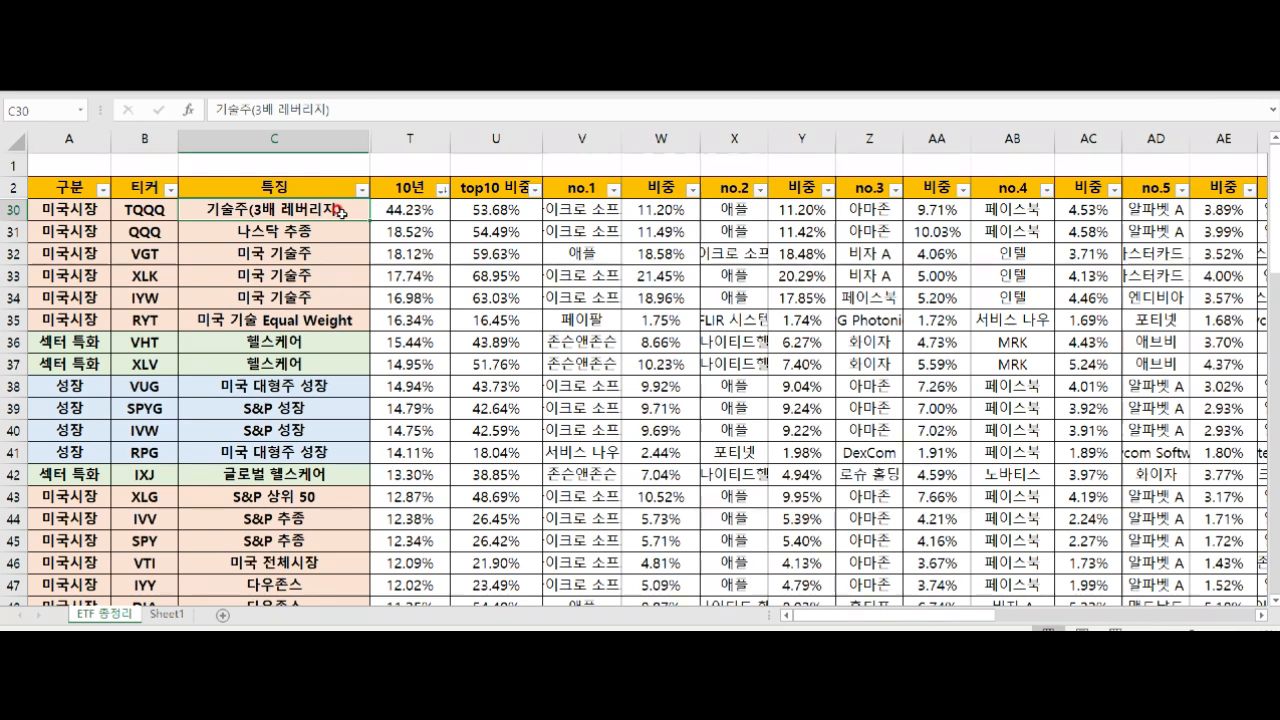
Fill the 10년 cells of TQQQ and QQQ, T30 and T31, with yellow
left_click(412, 209)
left_click(215, 56)
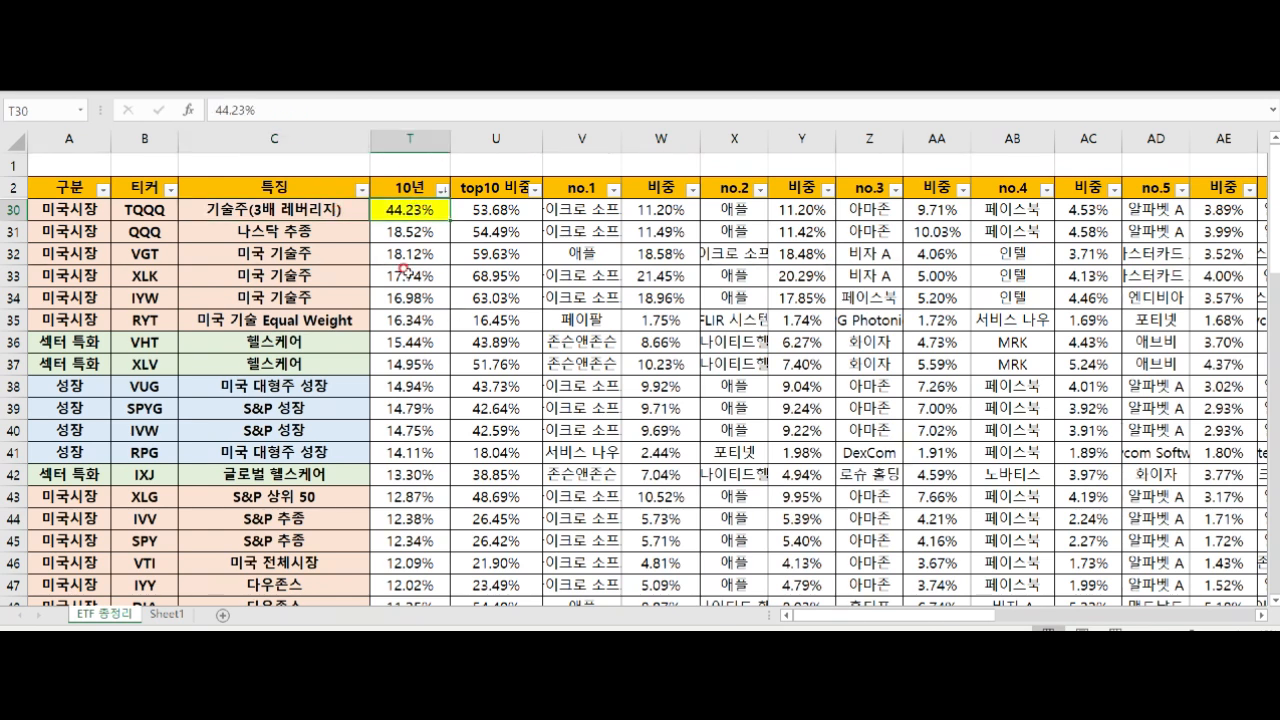
left_click(412, 230)
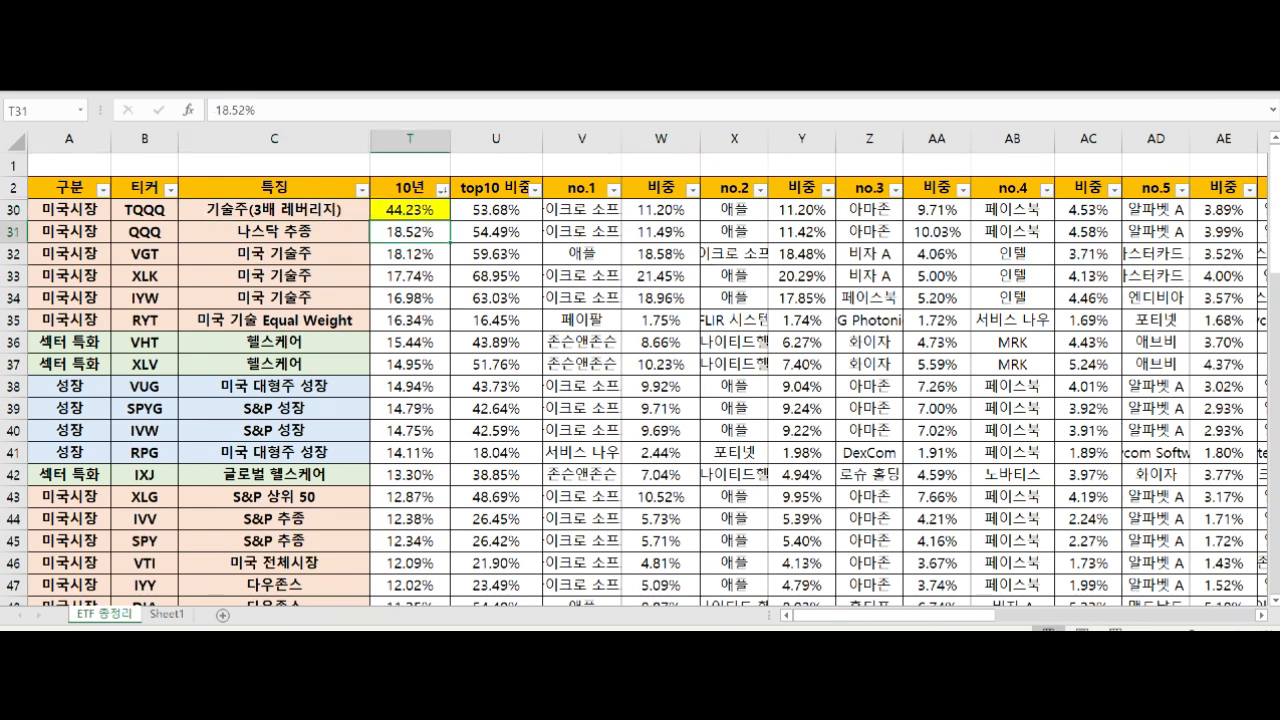
left_click(215, 56)
Review the top five tickers from TQQQ to IYW and select the yellow 10년 values of TQQQ and QQQ
left_click(145, 253)
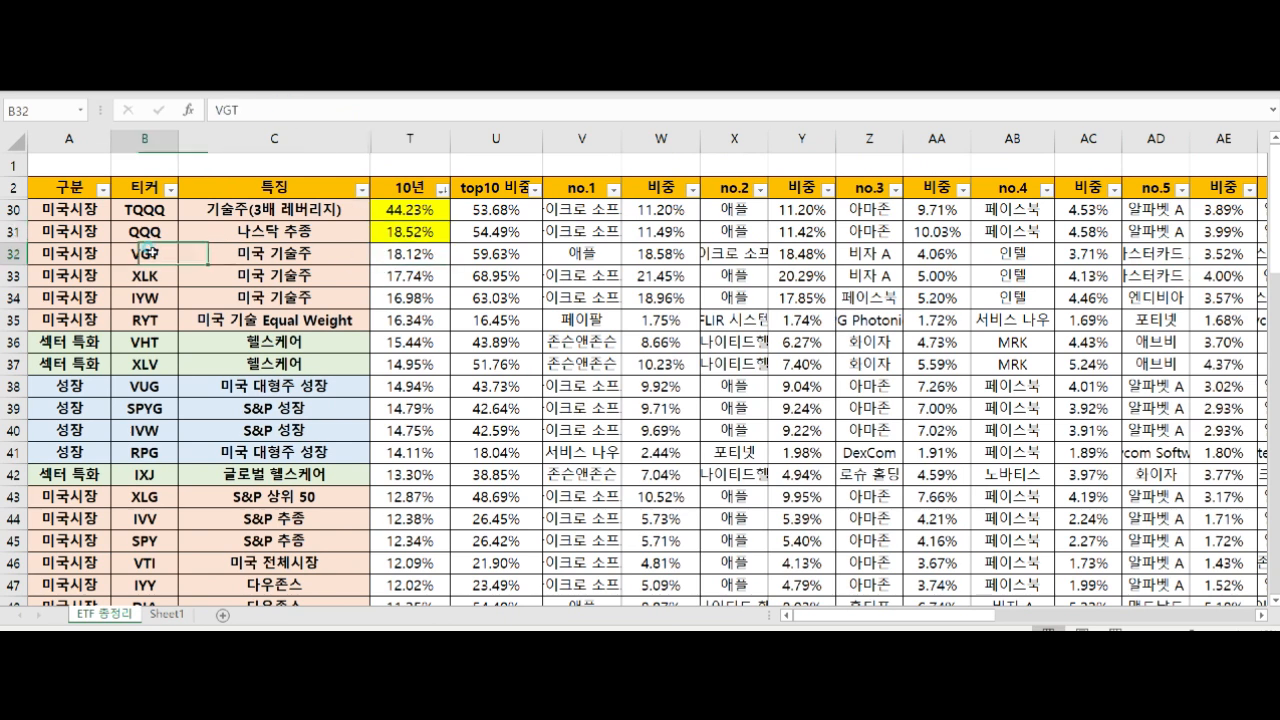
left_click(147, 275)
left_click(147, 297)
left_click_drag(420, 290, 60, 209)
left_click_drag(143, 214, 145, 292)
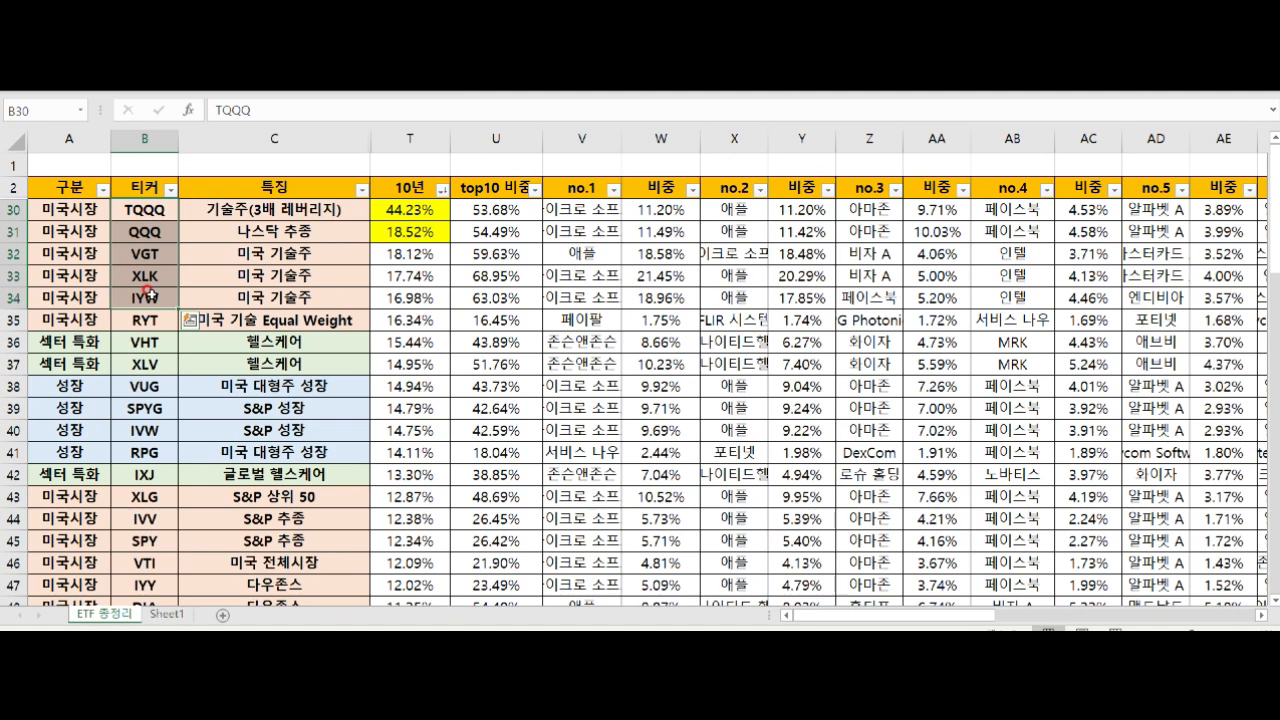
left_click_drag(403, 209, 408, 232)
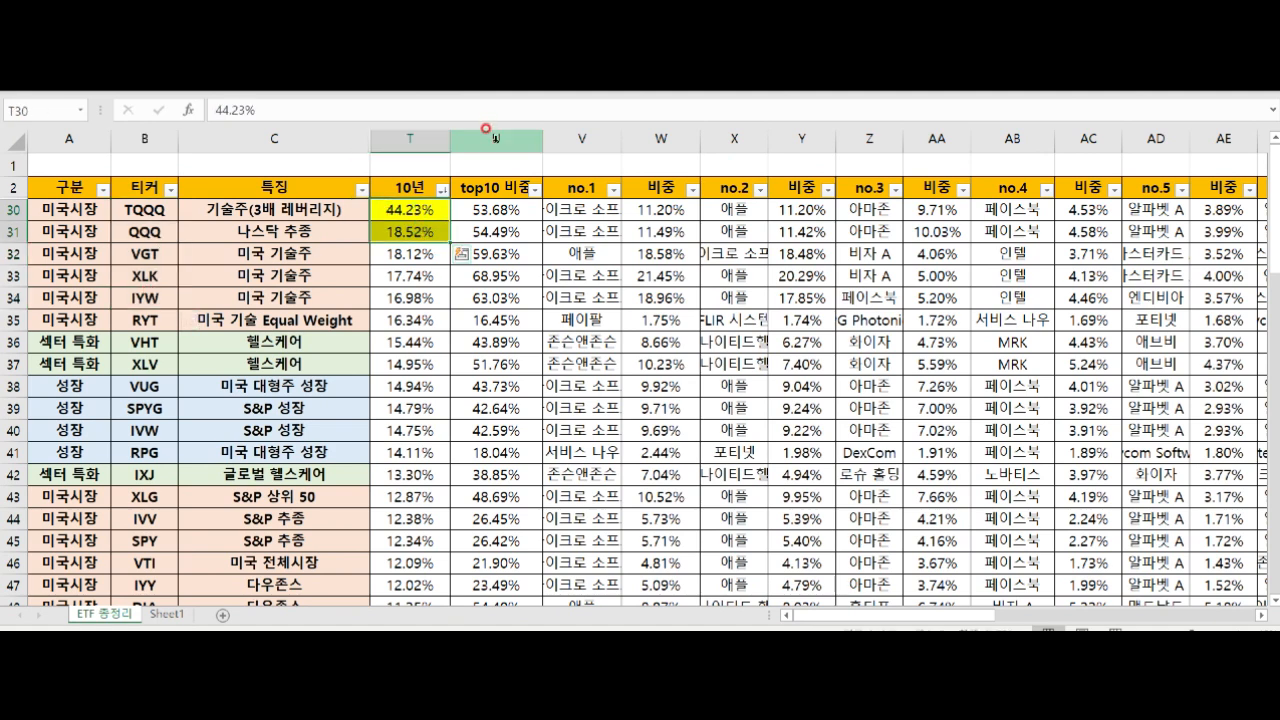
Switch to Notepad and delete the "- TQQQ" answer under the first question
key("alt+Tab")
scroll(1006, 422, "down", 1)
scroll(994, 342, "up", 1)
left_click_drag(1010, 376, 780, 375)
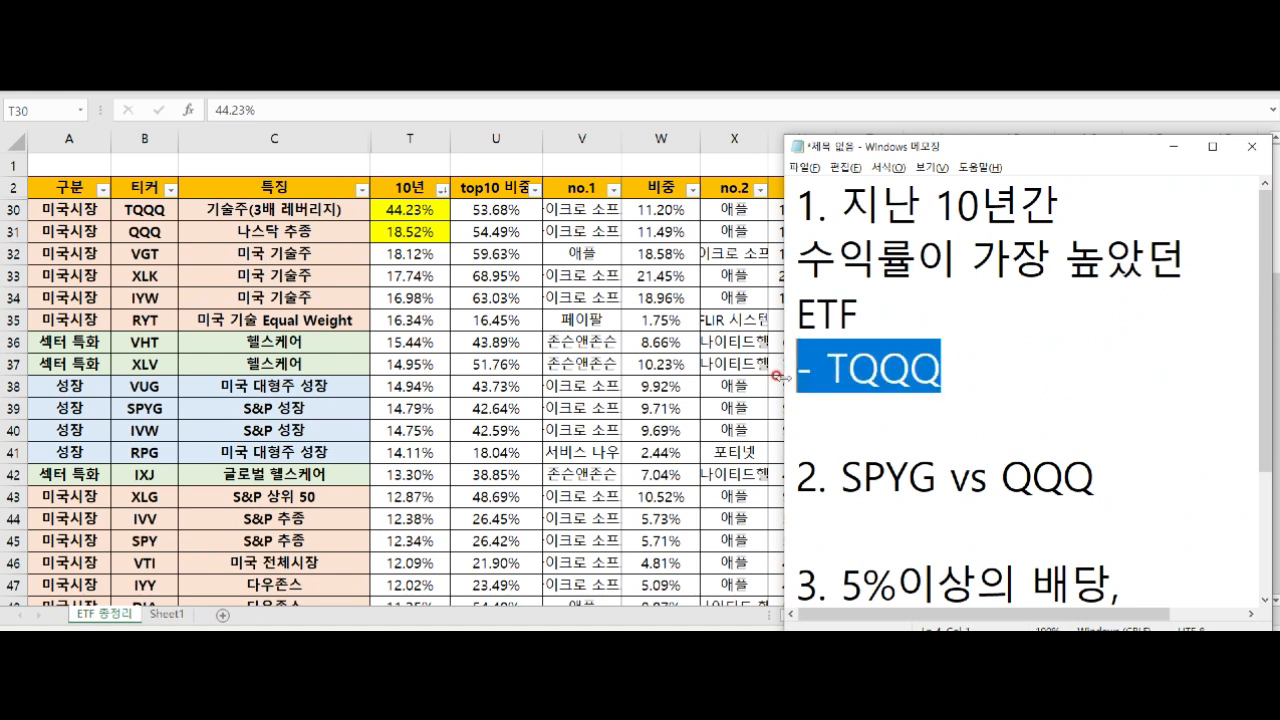
key("BackSpace")
Highlight the second question, "2. SPYG vs QQQ", in Notepad and return to the spreadsheet
scroll(1003, 377, "down", 1)
left_click(1096, 318)
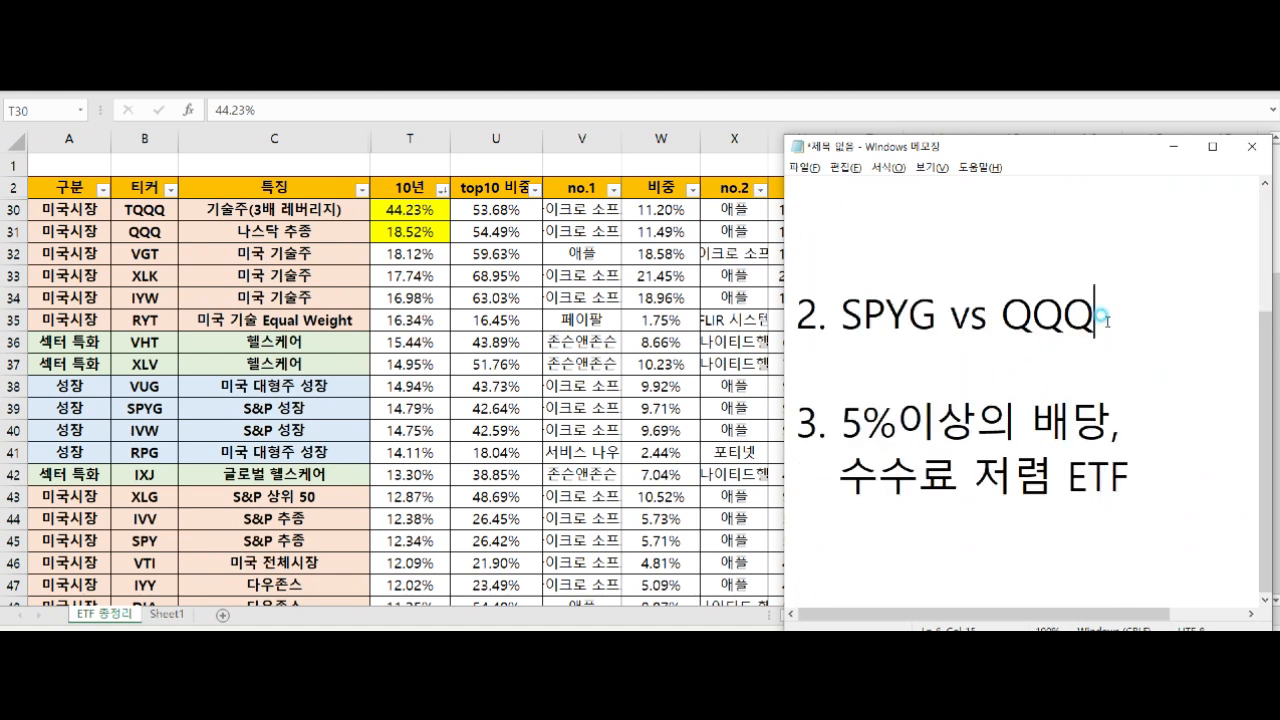
left_click(843, 318, "shift")
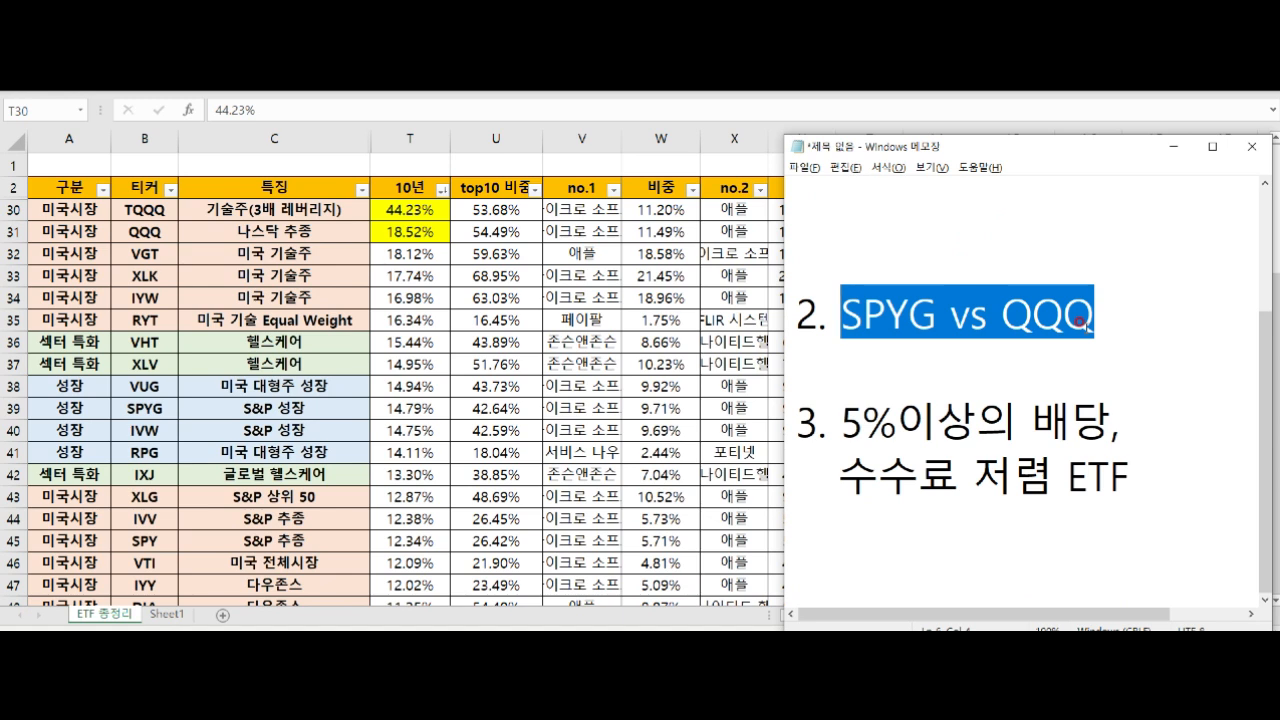
left_click(1084, 319)
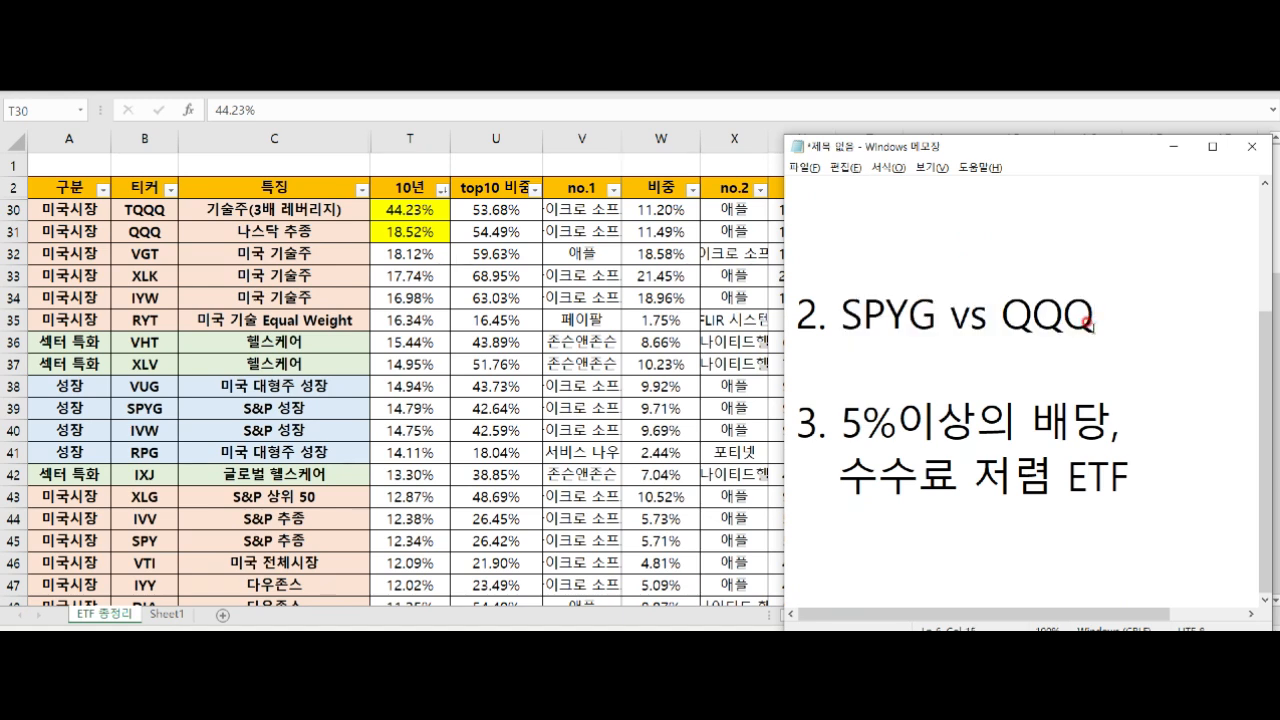
left_click_drag(1123, 327, 747, 327)
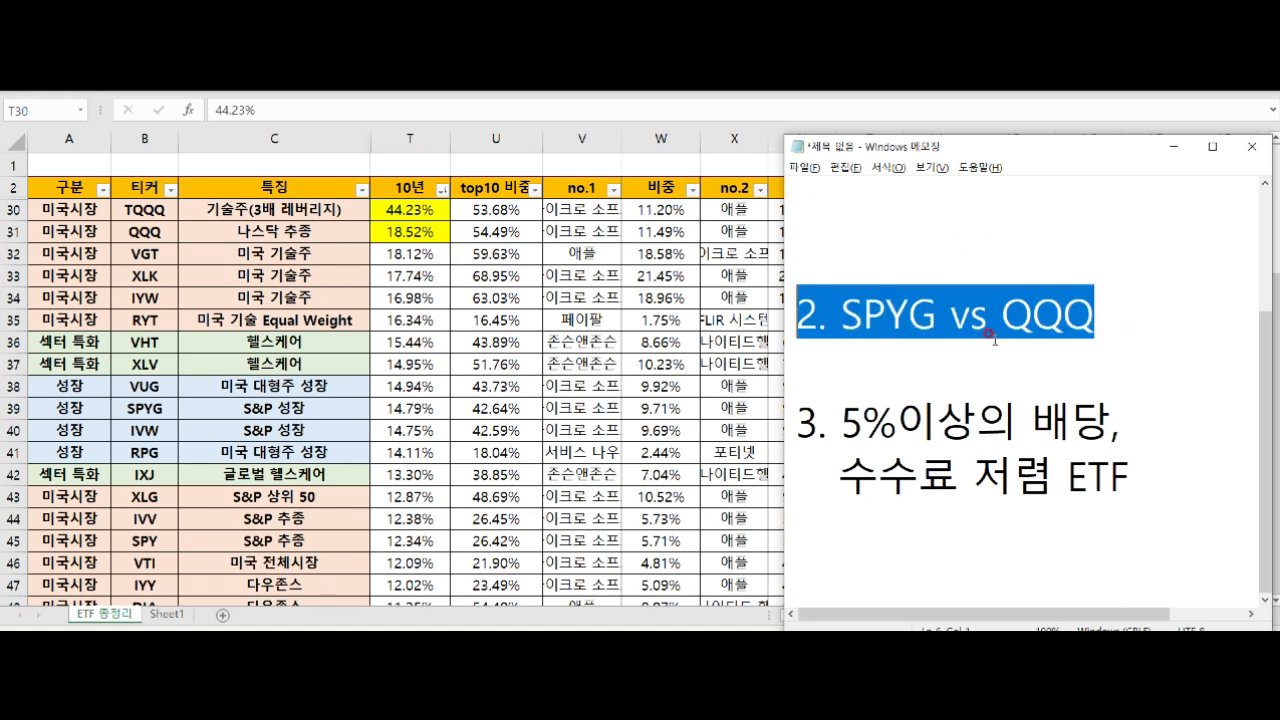
left_click(985, 345)
left_click(440, 330)
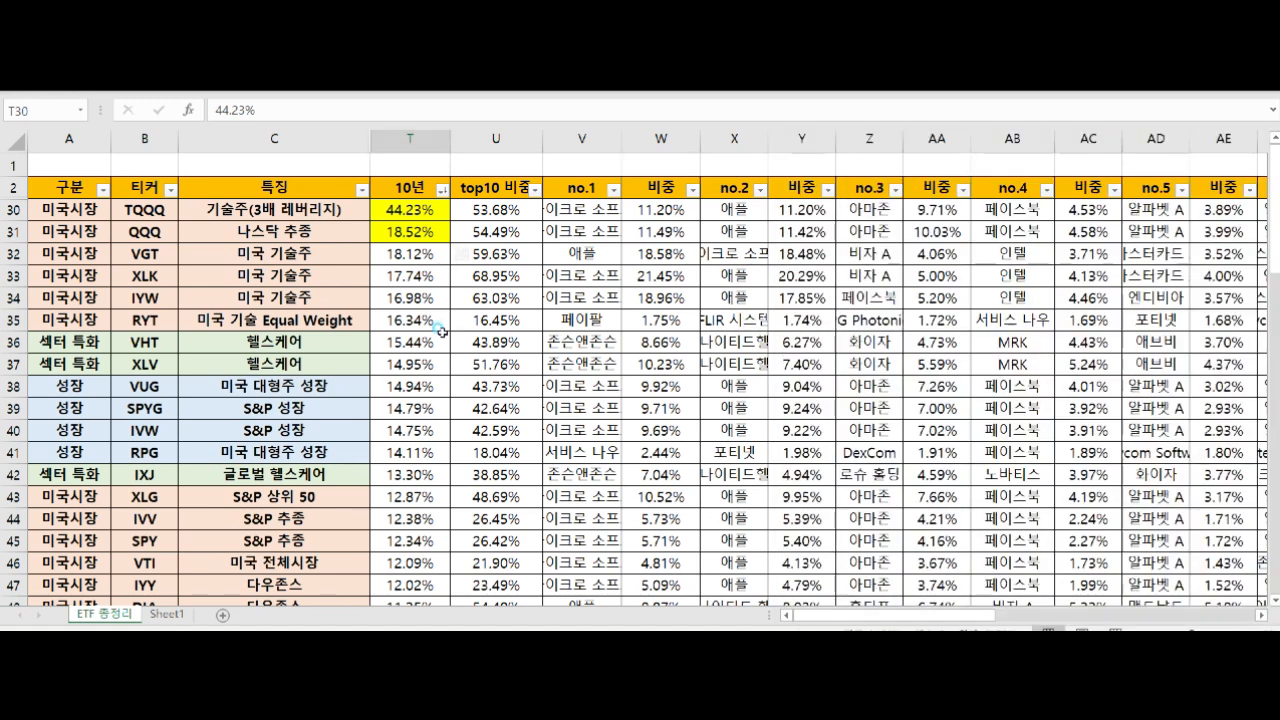
Hide the TQQQ row, row 30
left_click(12, 209)
right_click(12, 209)
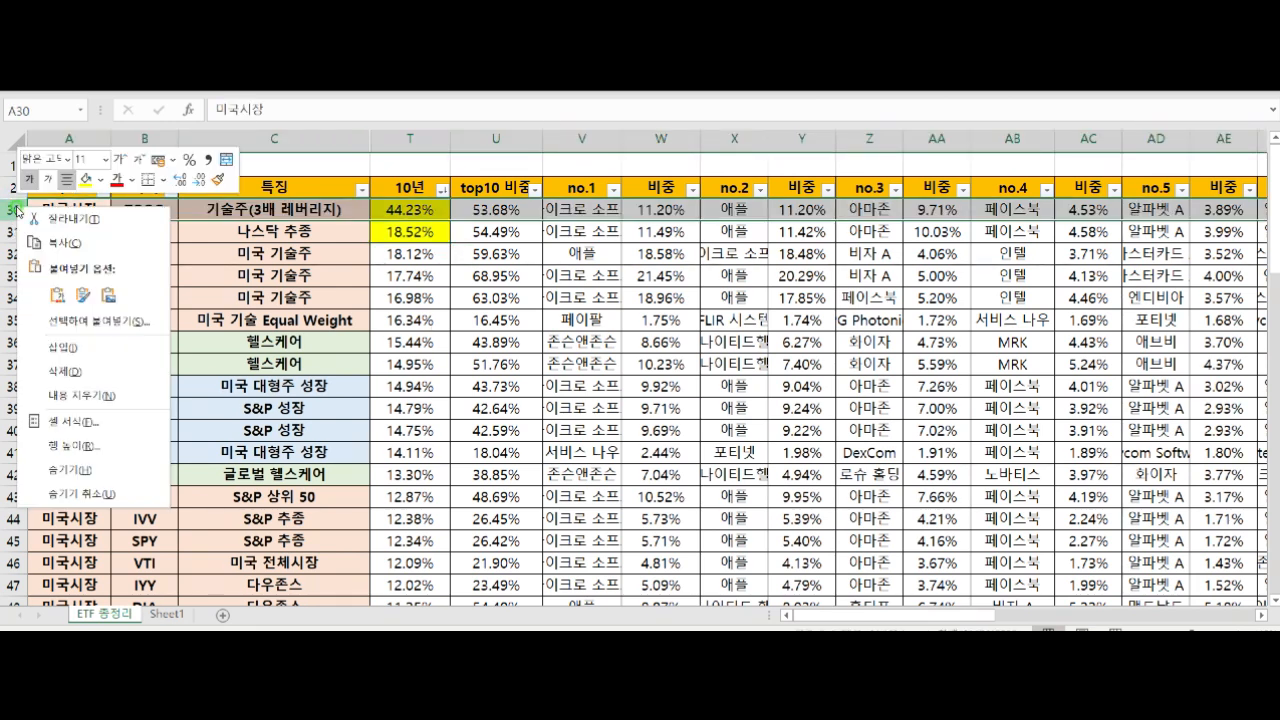
left_click(111, 475)
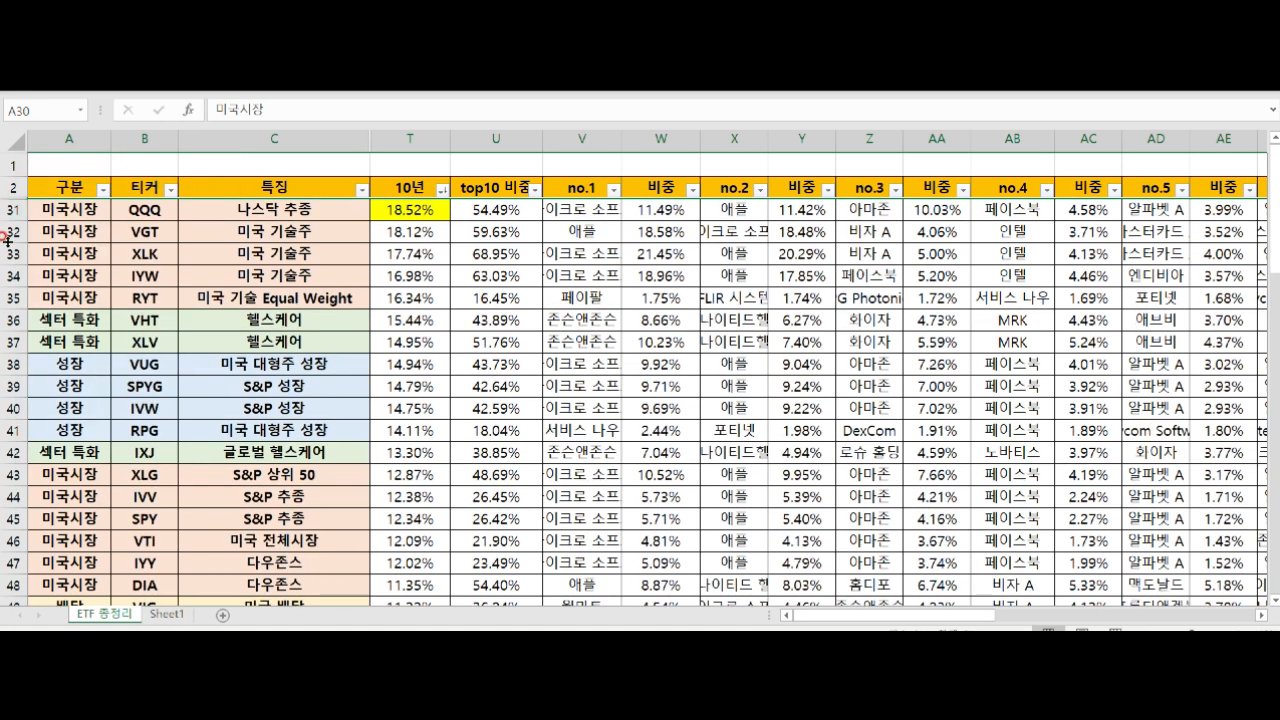
Hide rows 32 to 38, the tickers VGT to VUG between QQQ and SPYG
left_click(139, 388)
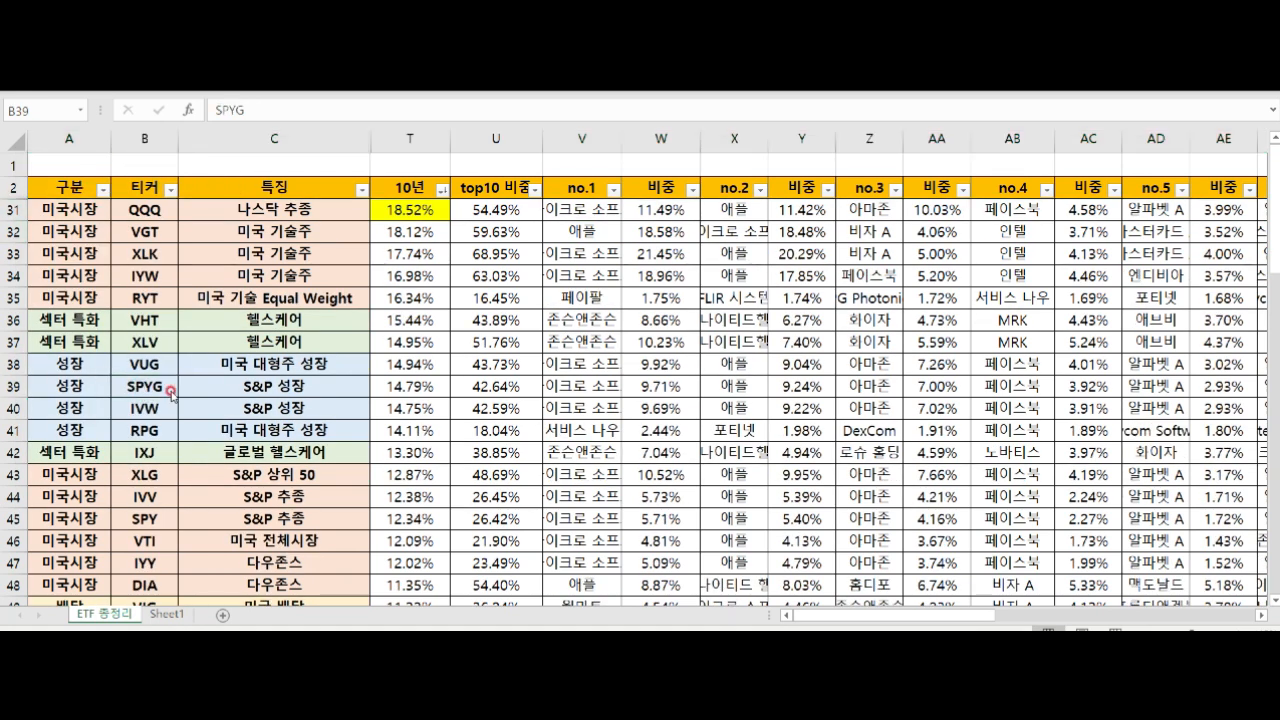
left_click(60, 388)
left_click(14, 364)
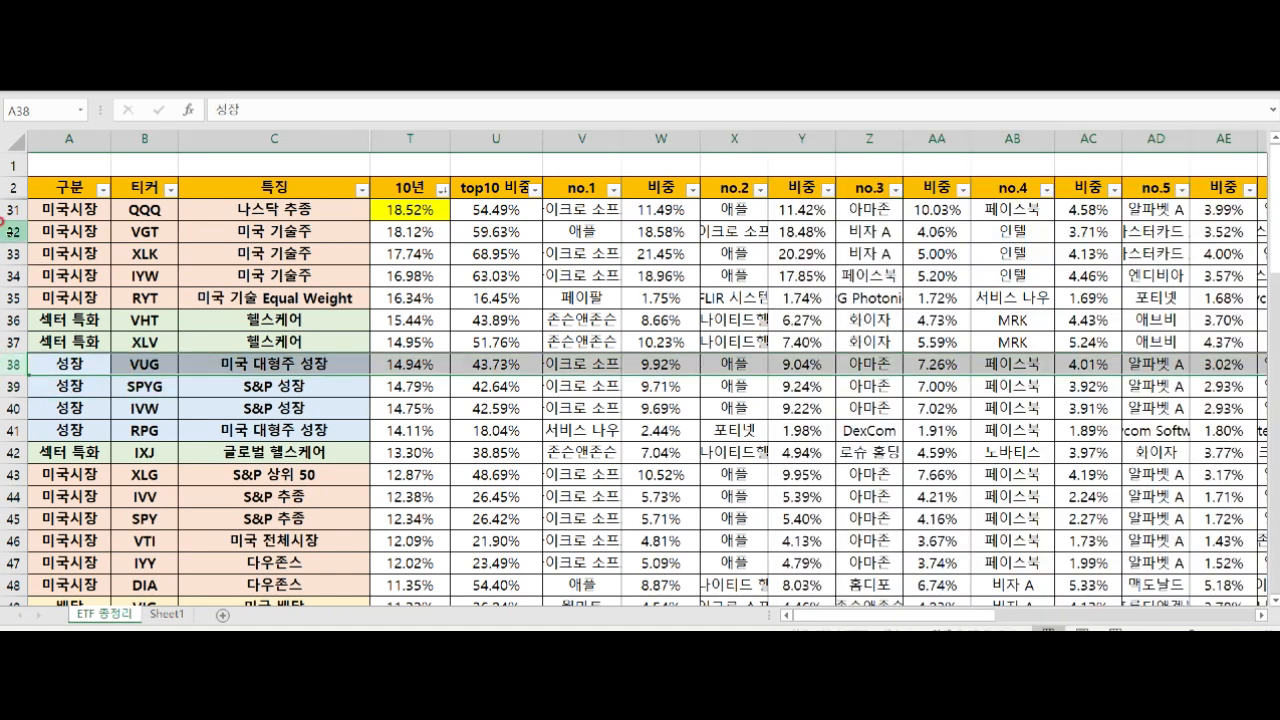
left_click(12, 212, "shift")
right_click(14, 228)
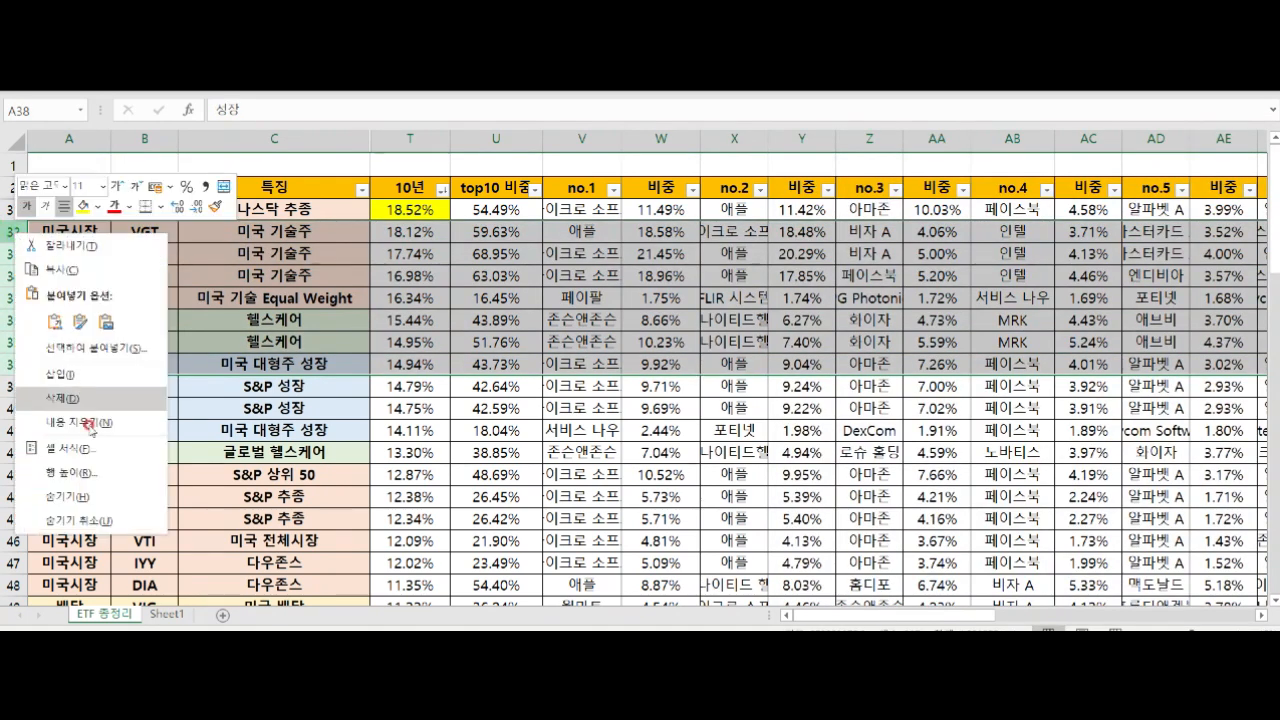
left_click(84, 497)
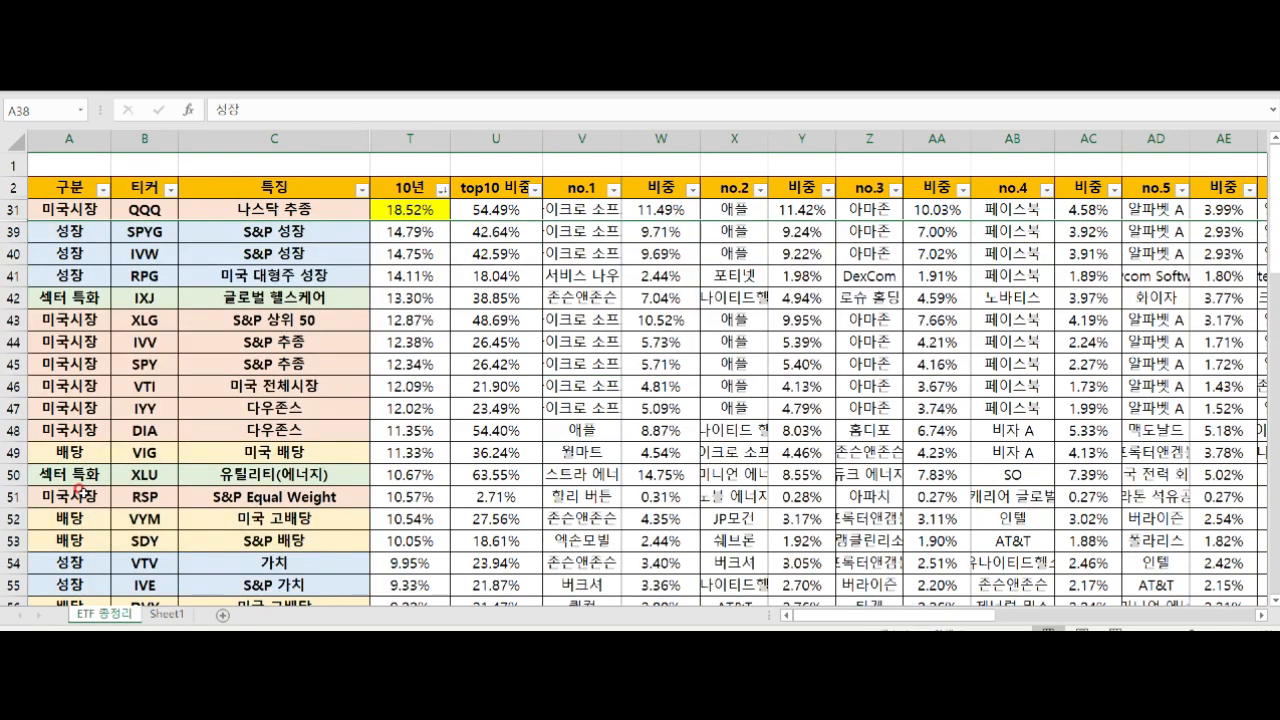
Hide rows 40 to 65, from IVW to SLV, below the SPYG row
left_click(8, 250)
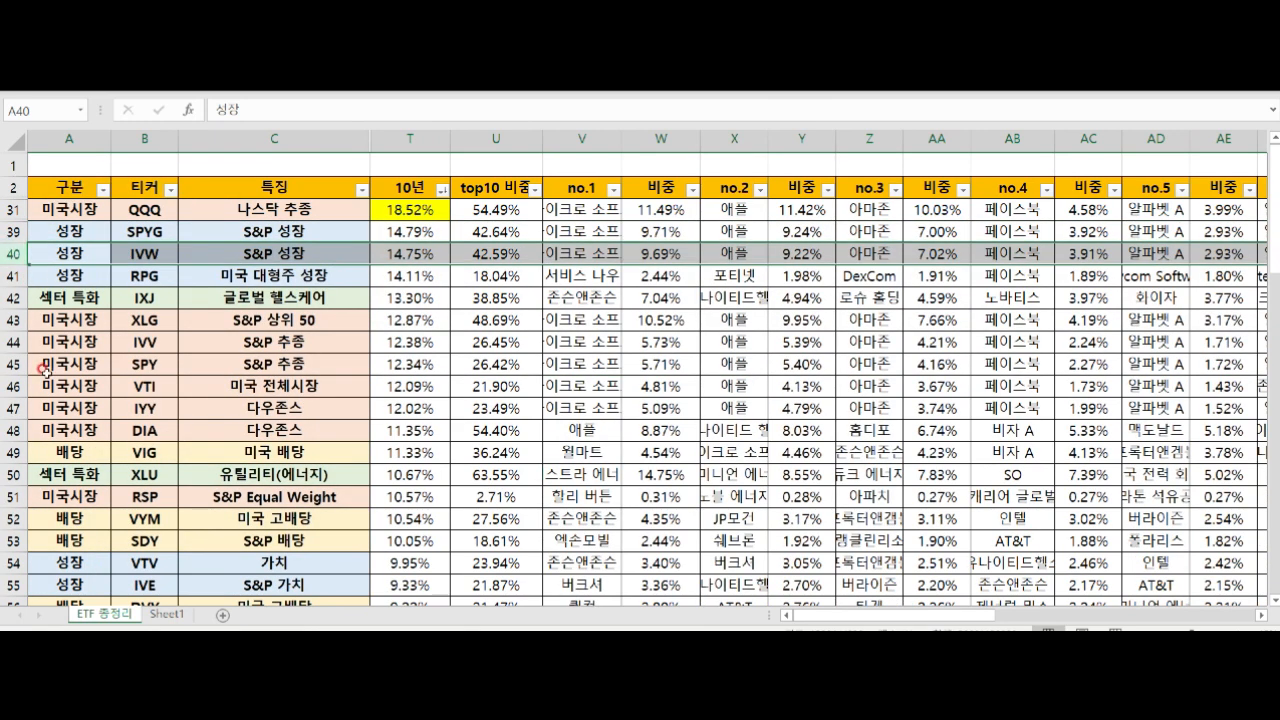
scroll(44, 372, "down", 4)
scroll(44, 372, "down", 1)
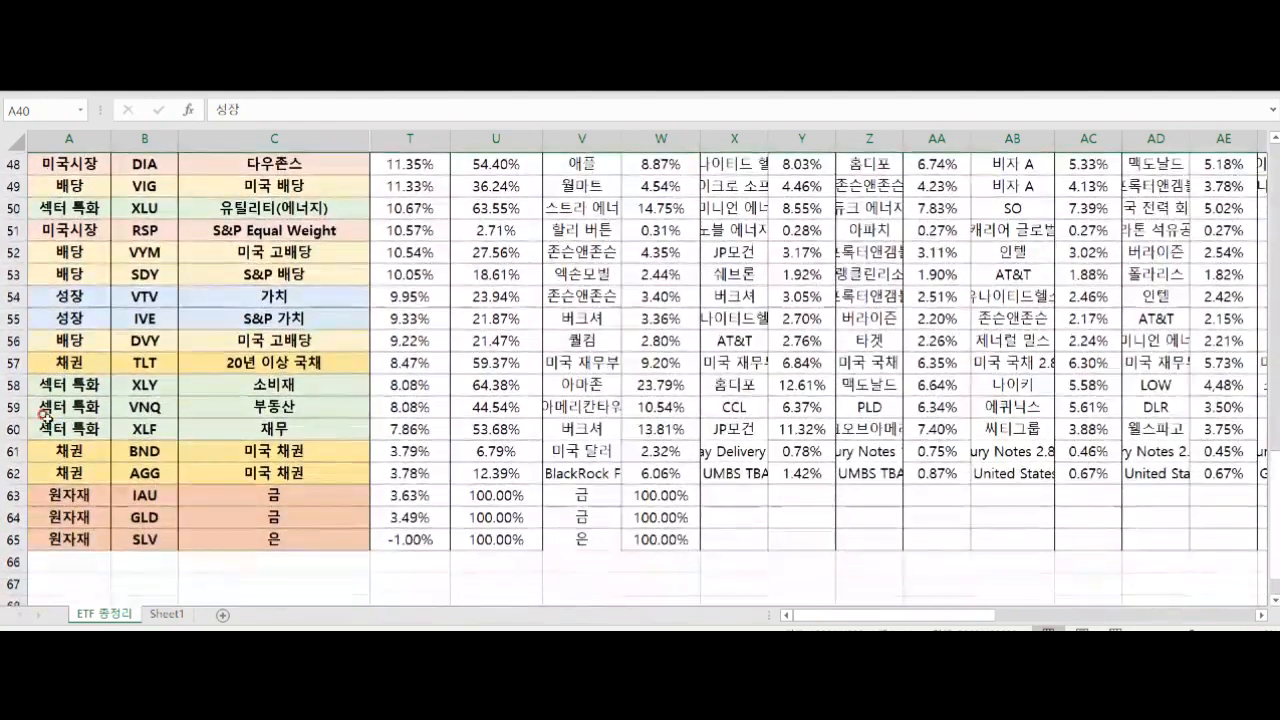
left_click(12, 538, "shift")
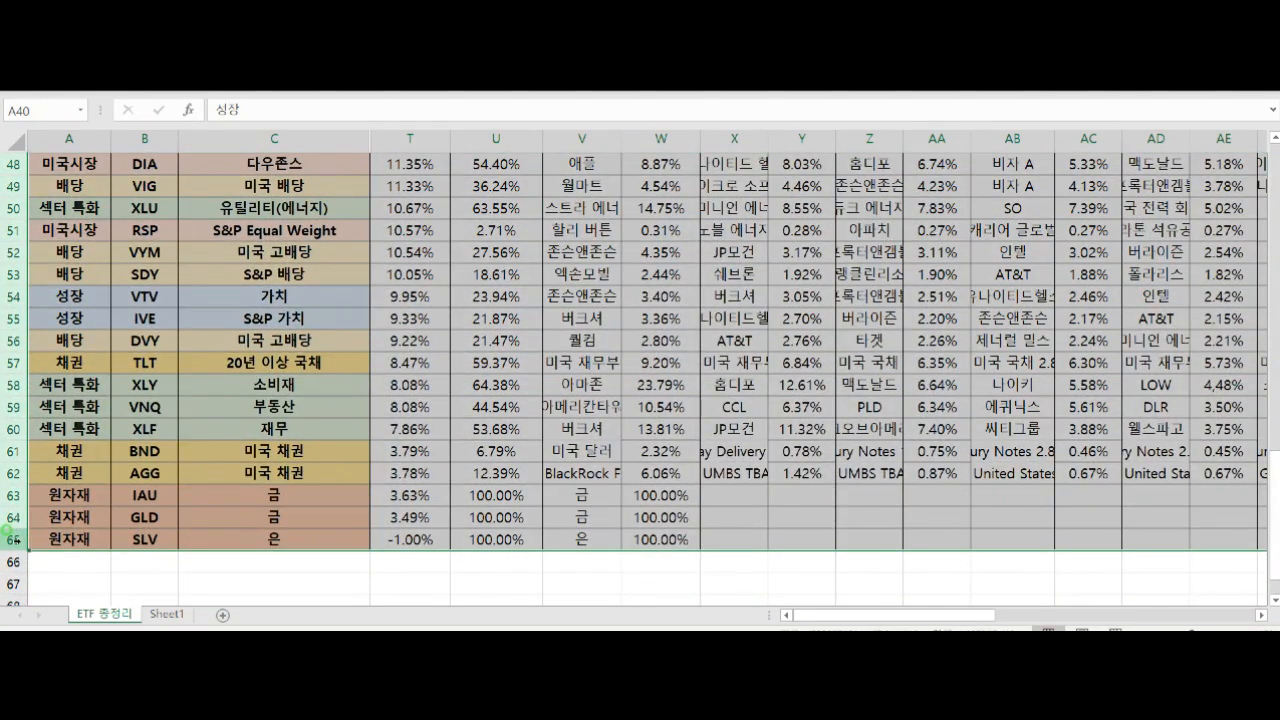
right_click(10, 533)
left_click(101, 498)
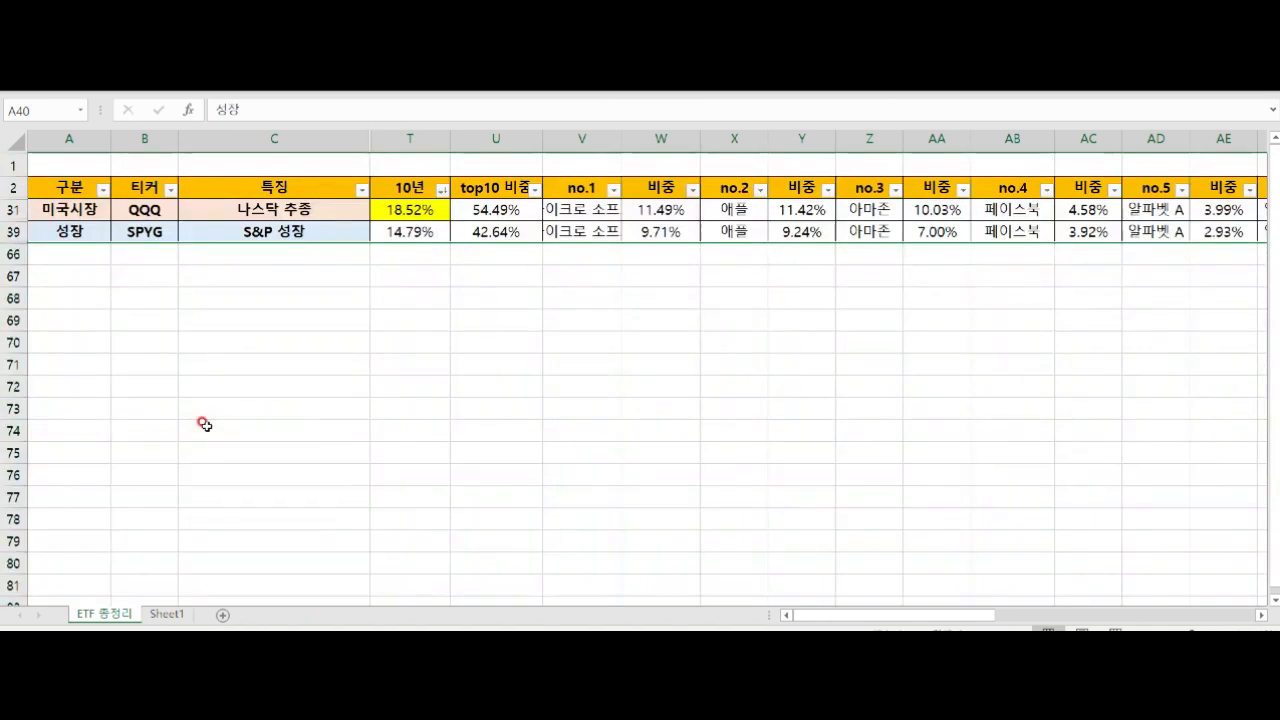
Remove the yellow fill from QQQ's 10년 cell, T31
left_click(422, 212)
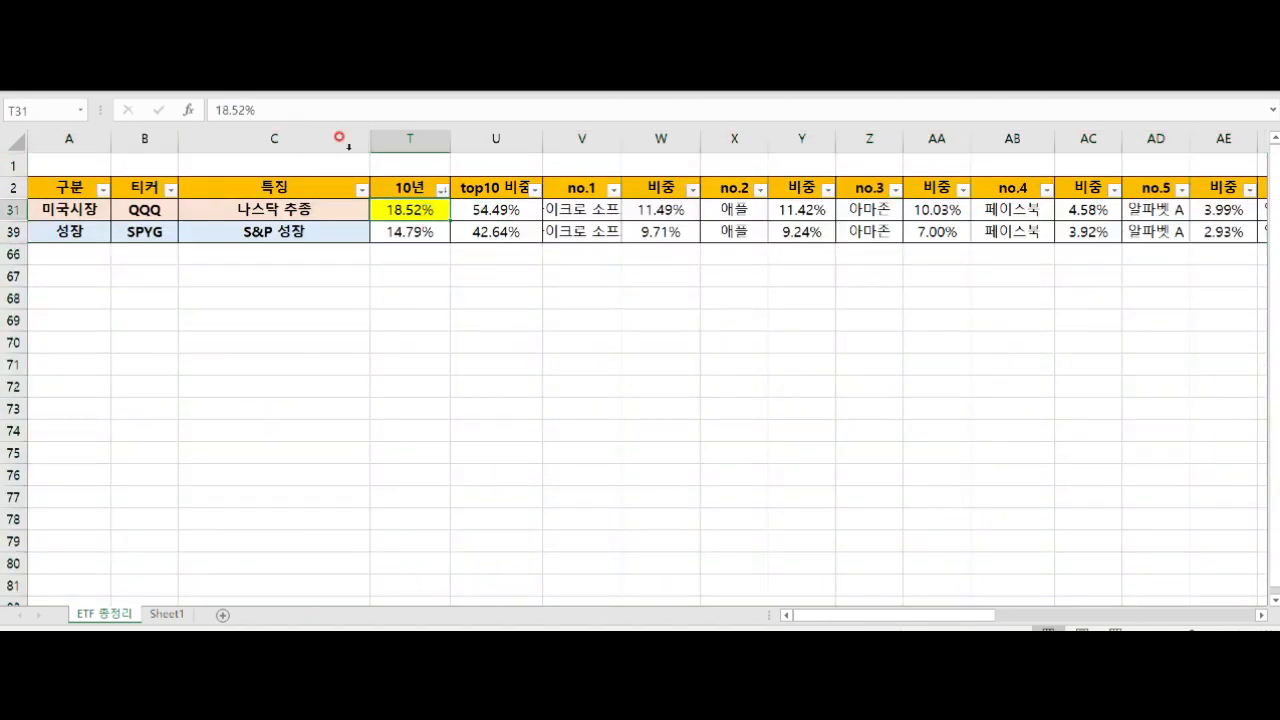
left_click(264, 67)
left_click(308, 237)
Unhide the hidden columns between C and U
left_click_drag(328, 140, 481, 141)
right_click(481, 141)
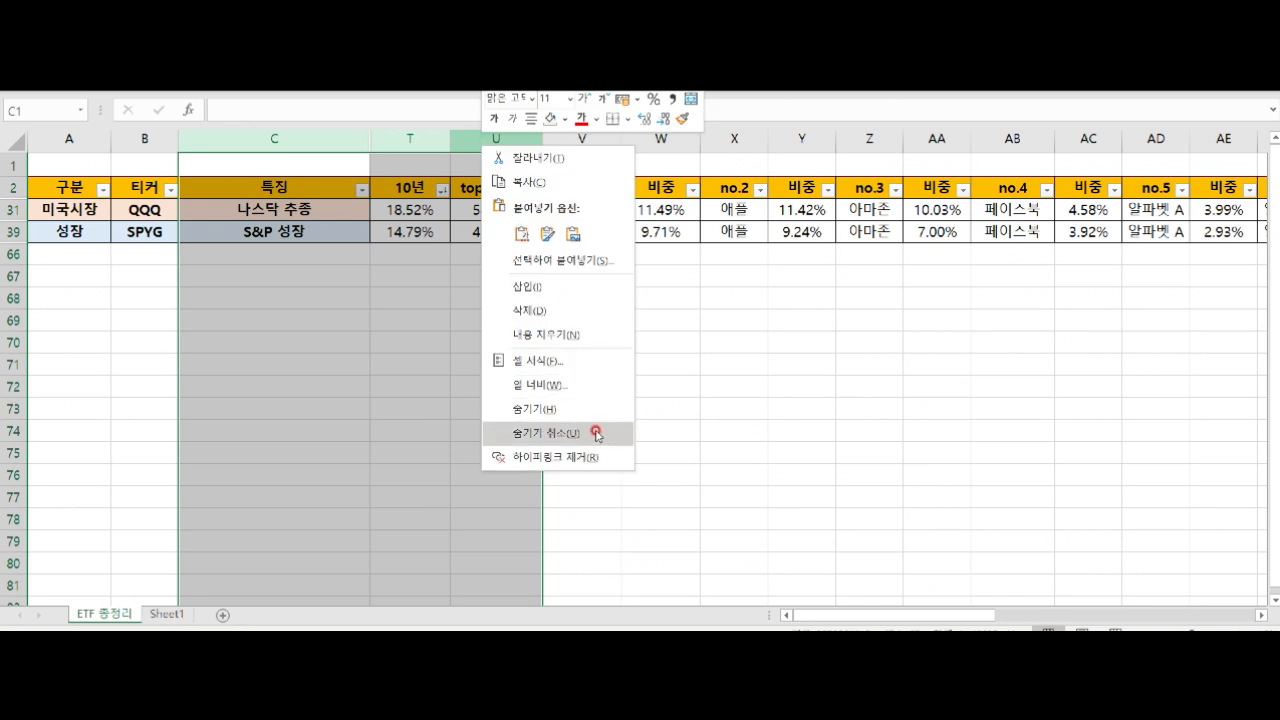
left_click(596, 434)
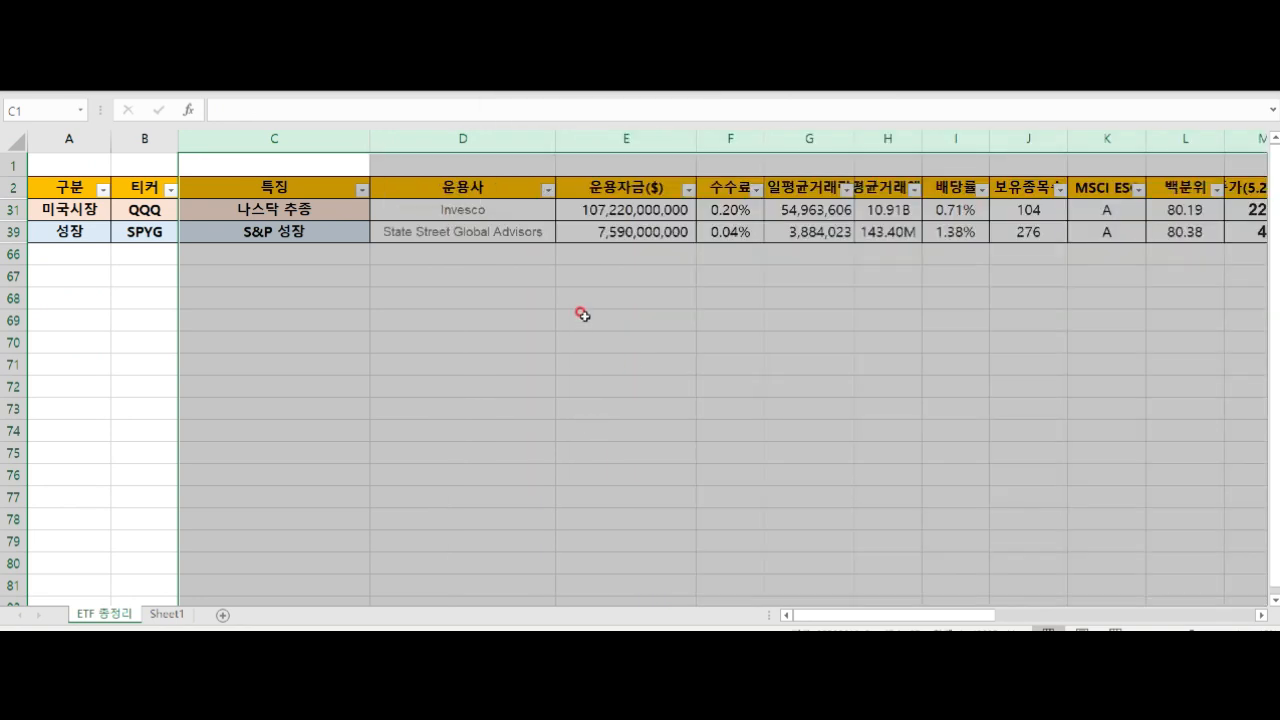
Examine the 구분, 티커, 특징 and 운용사 entries of QQQ and SPYG
scroll(582, 316, "right", 1)
scroll(350, 295, "up", 3)
left_click(405, 310)
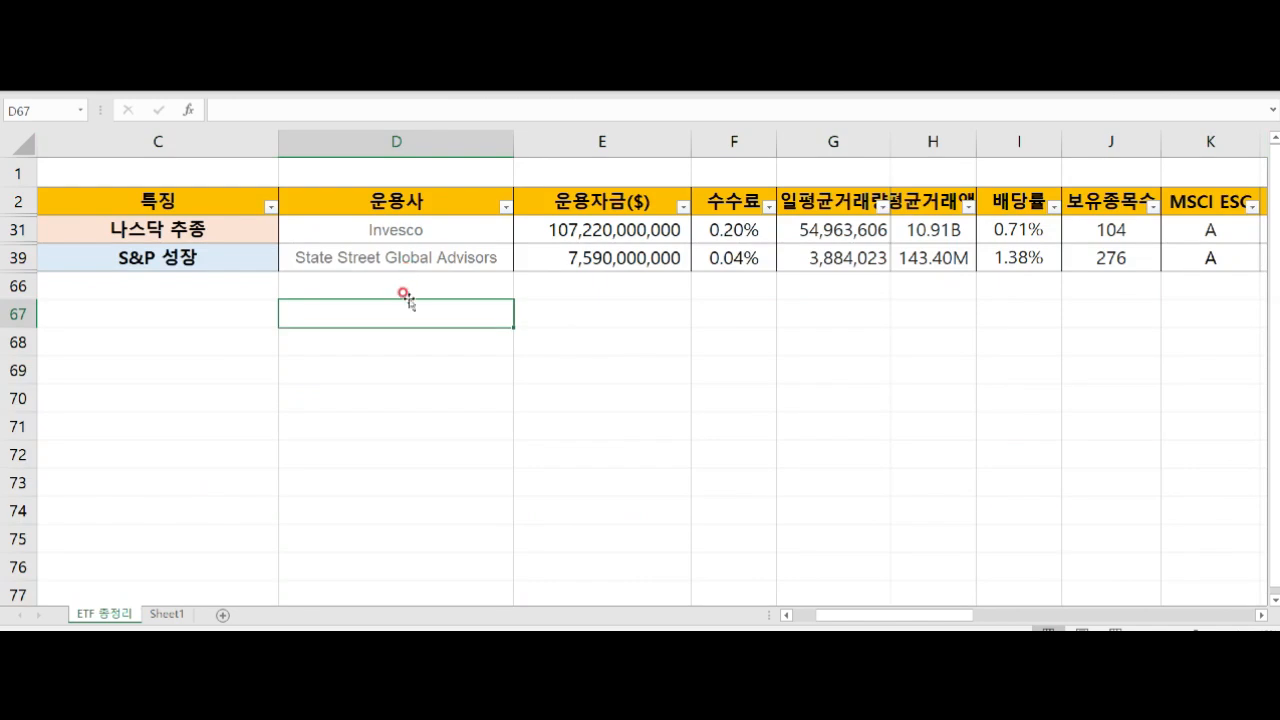
left_click_drag(337, 306, 30, 313)
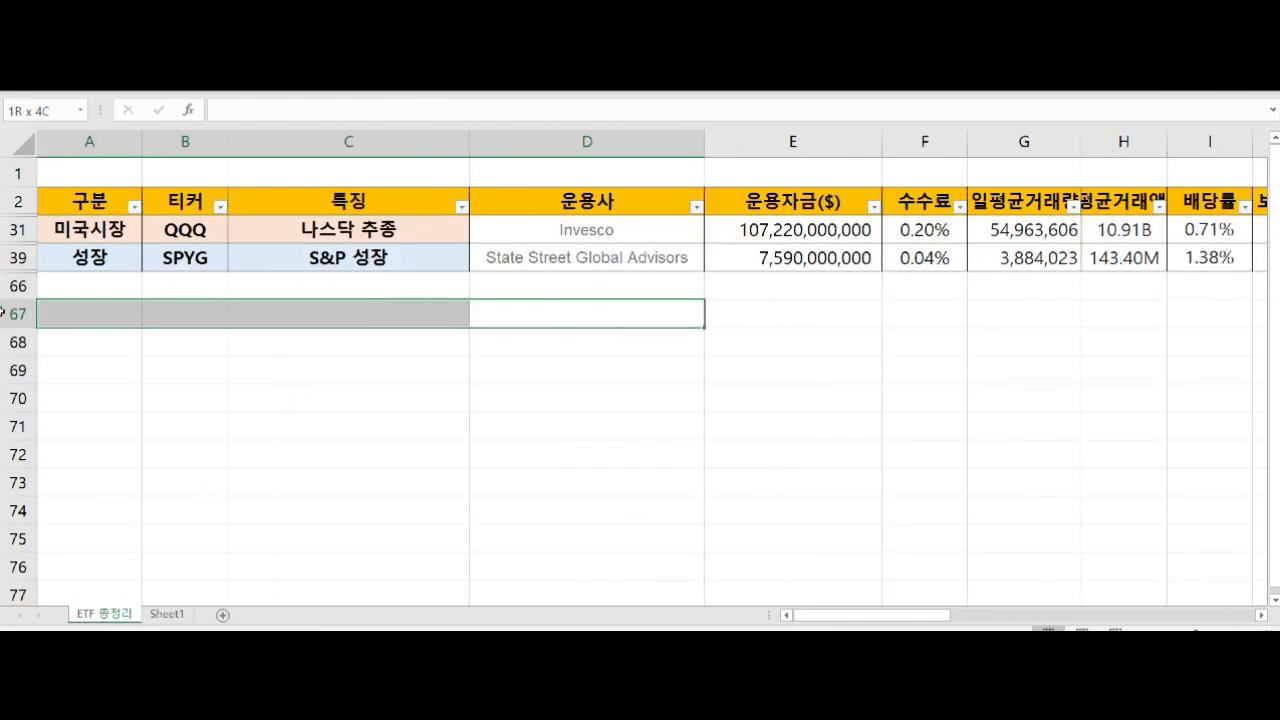
left_click_drag(108, 193, 660, 256)
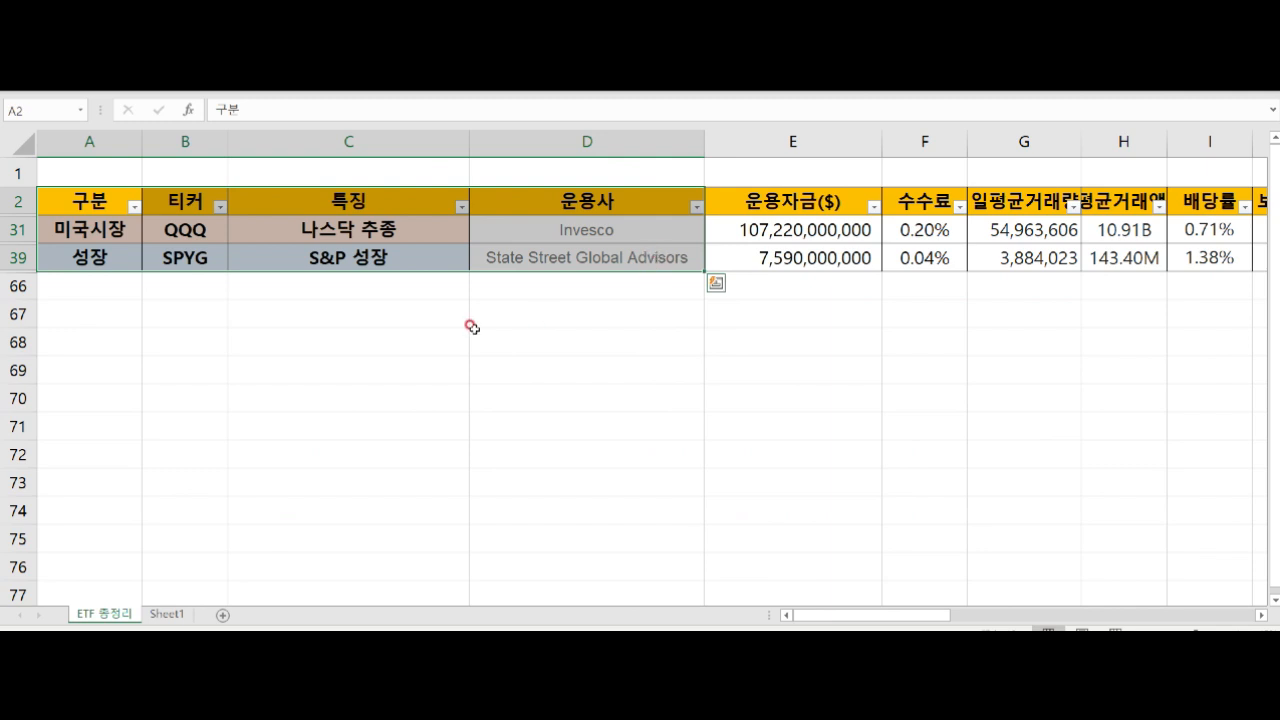
scroll(471, 328, "down", 2, "ctrl")
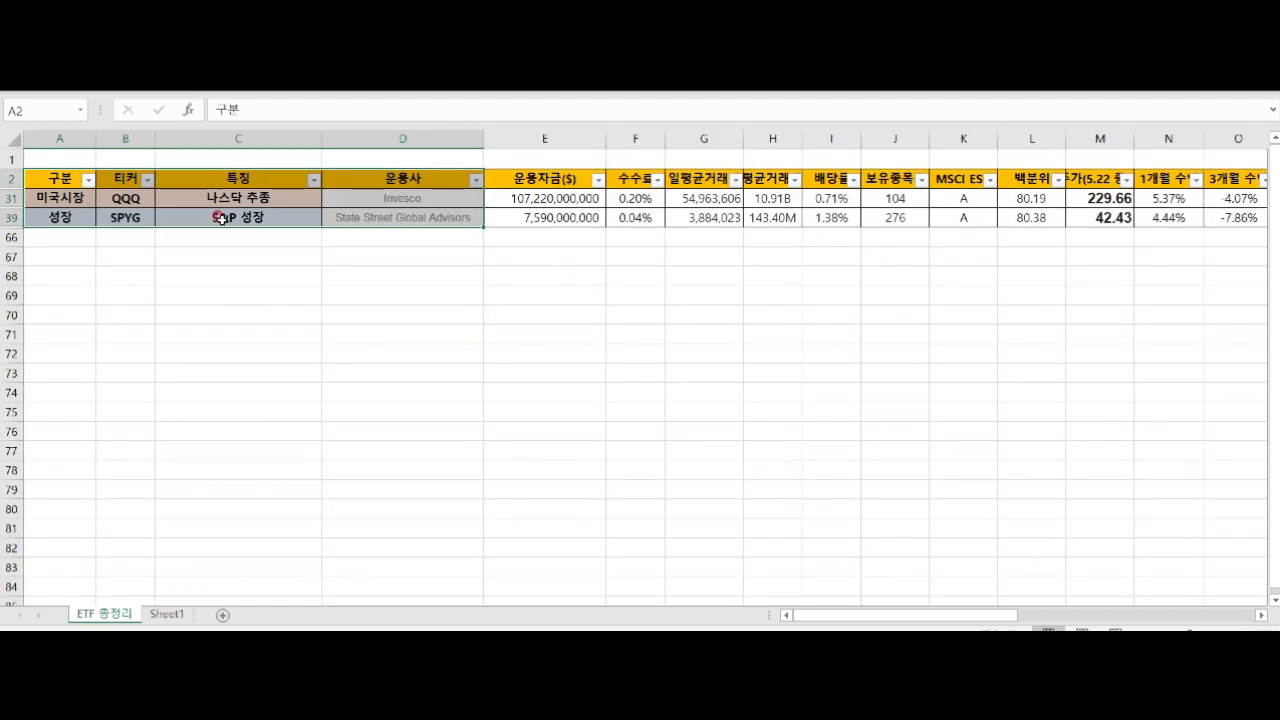
left_click(125, 217)
left_click_drag(393, 201, 409, 219)
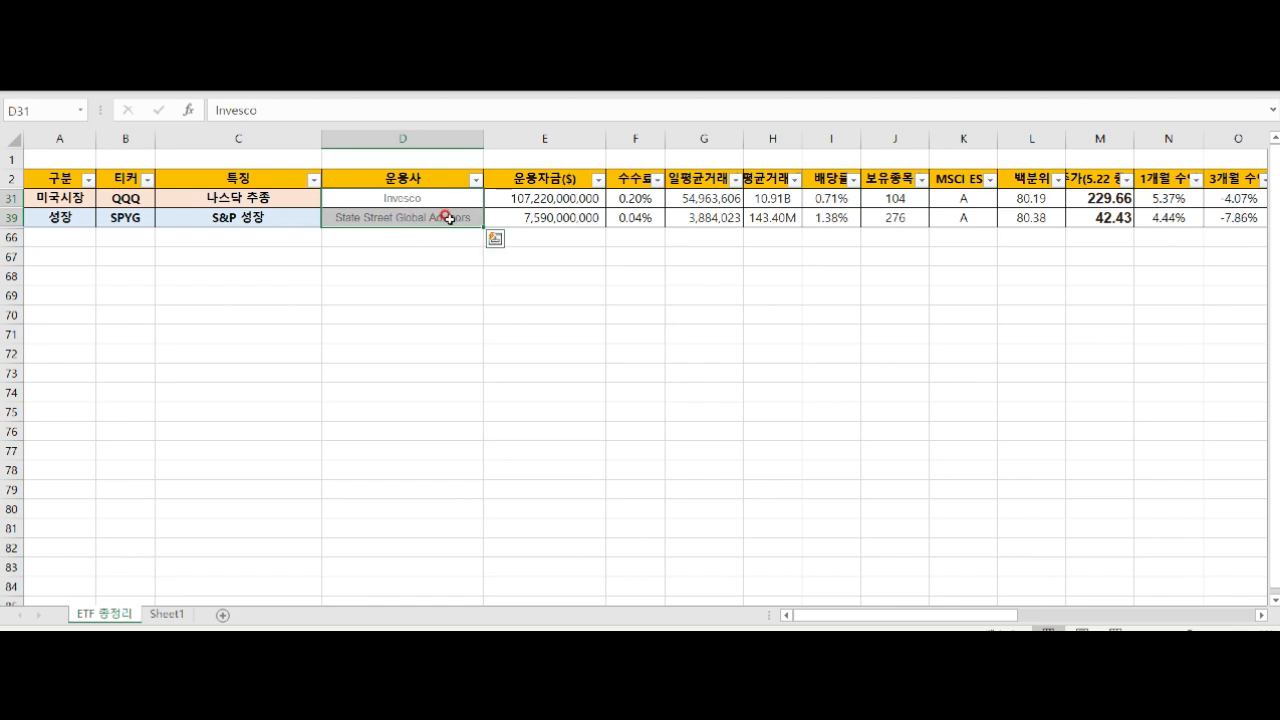
left_click(447, 218)
left_click(266, 59)
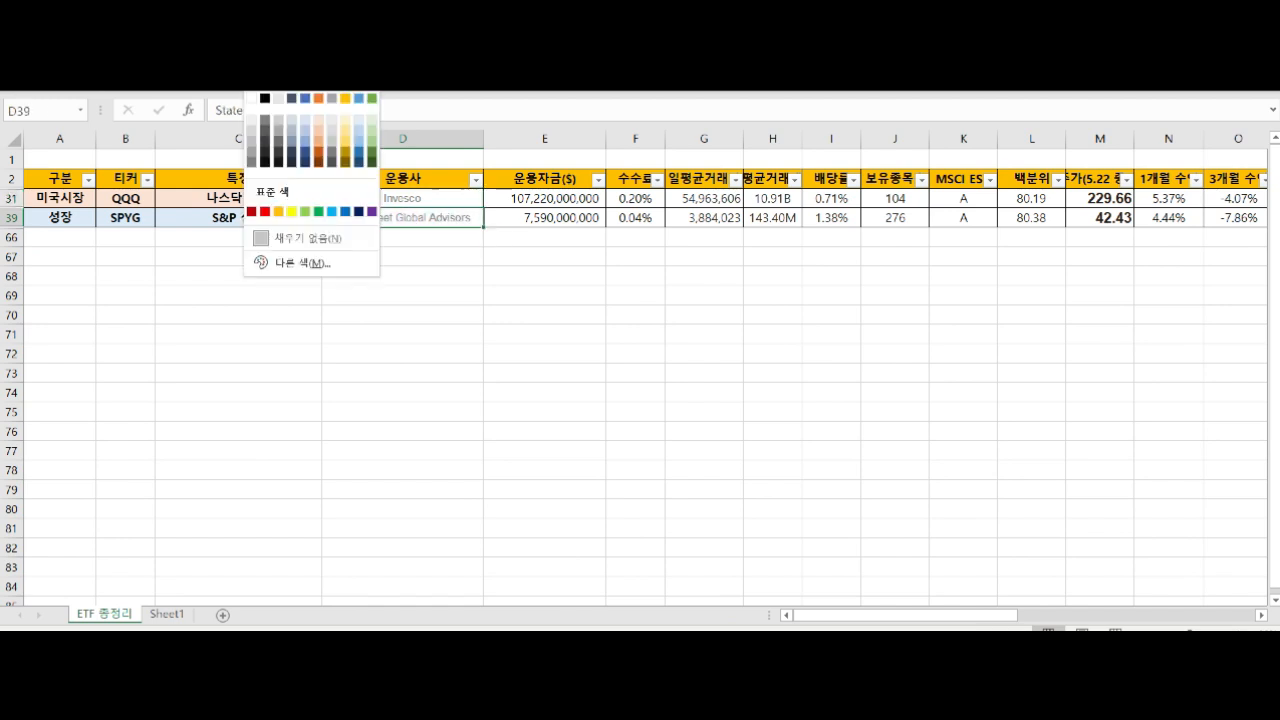
left_click(446, 197)
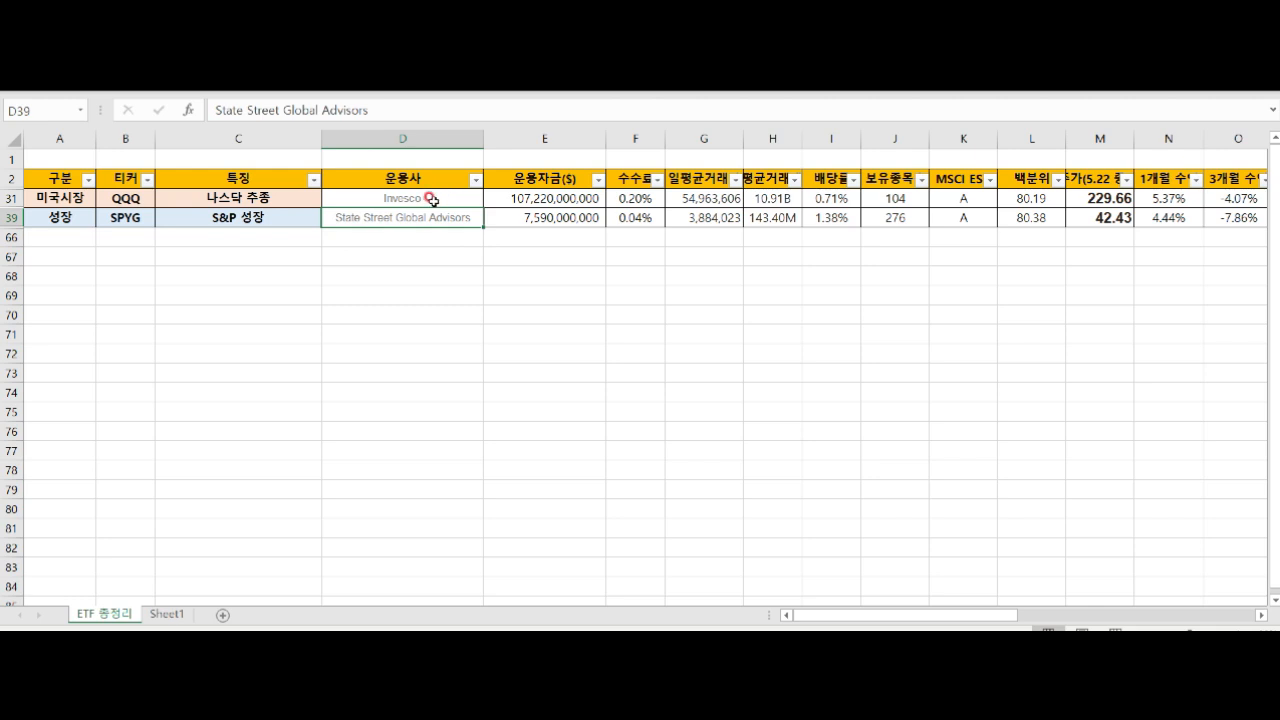
left_click(431, 199)
left_click(472, 222)
left_click(677, 237)
Fill QQQ's 운용자금 cell, E31, and SPYG's 수수료 cell, F39, with light orange
left_click(563, 199)
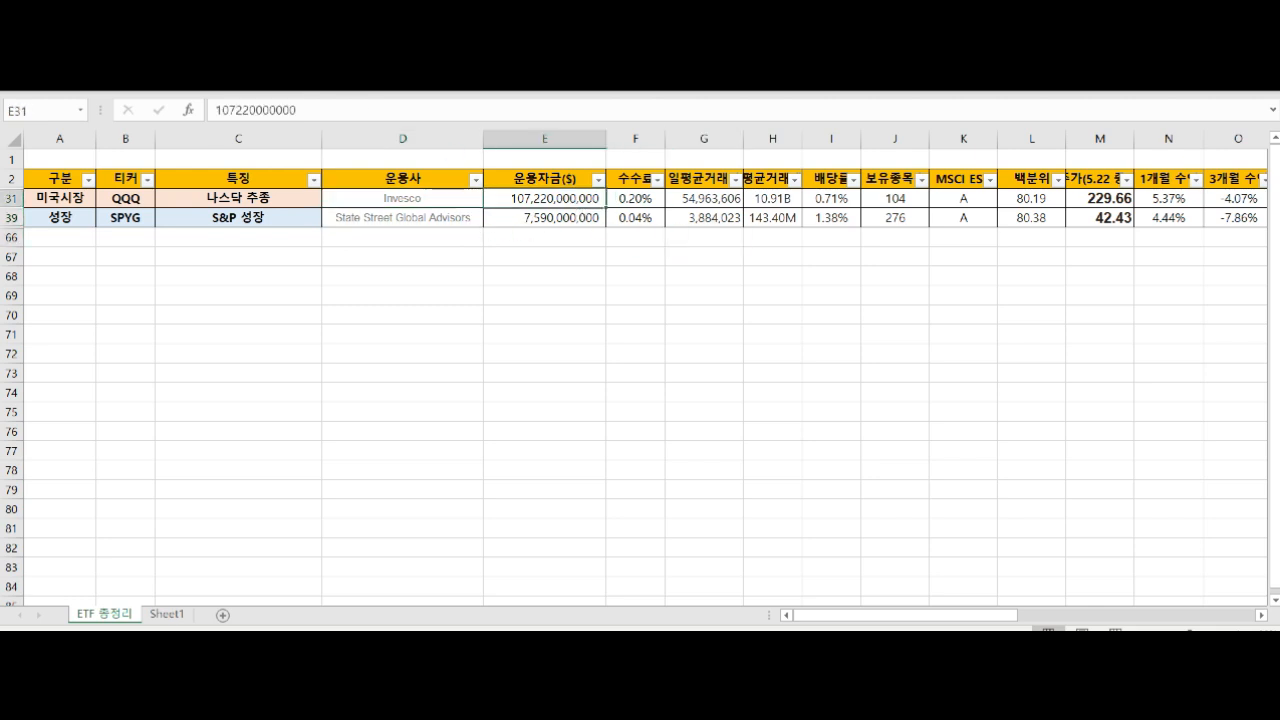
left_click(265, 63)
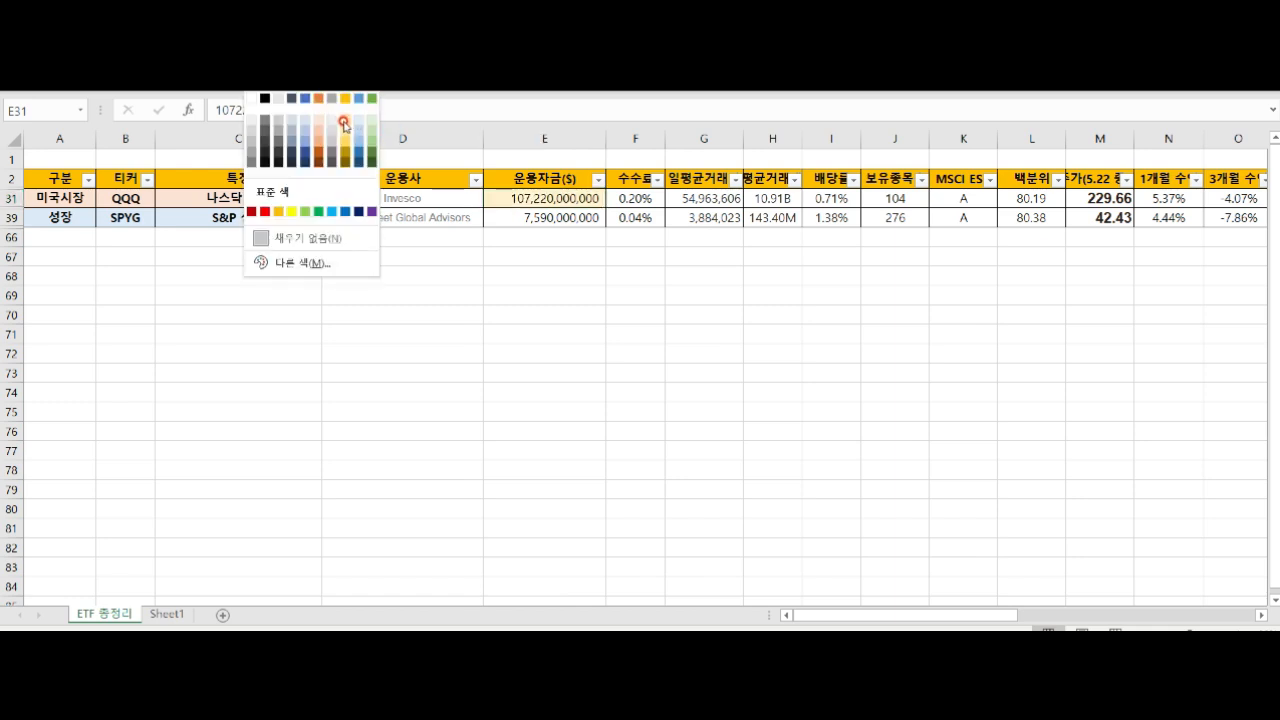
left_click(317, 121)
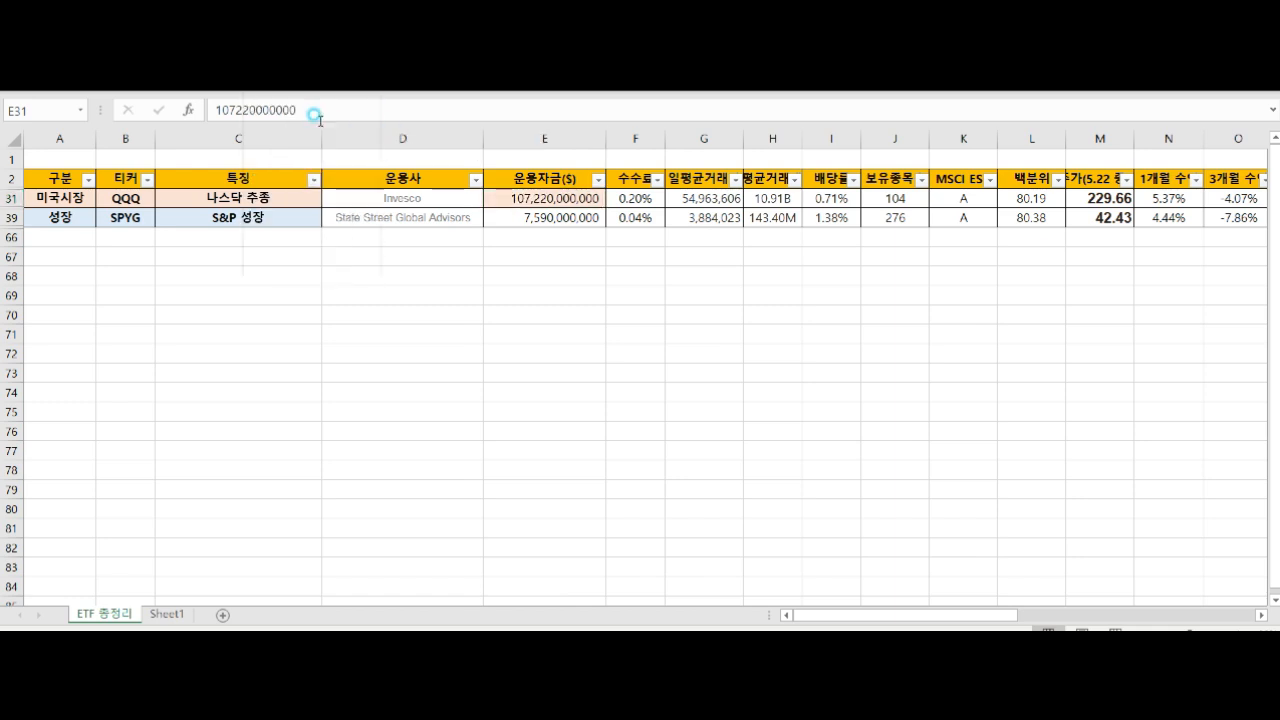
key("Right")
key("Down")
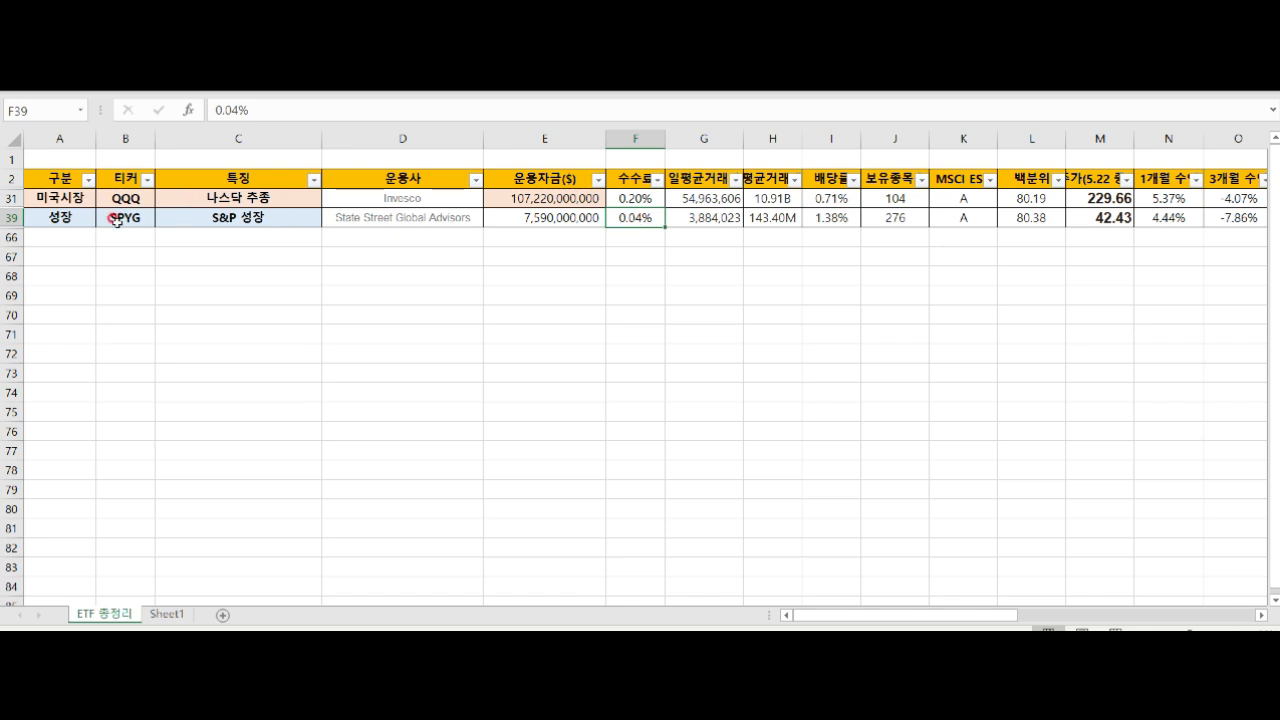
key("F4")
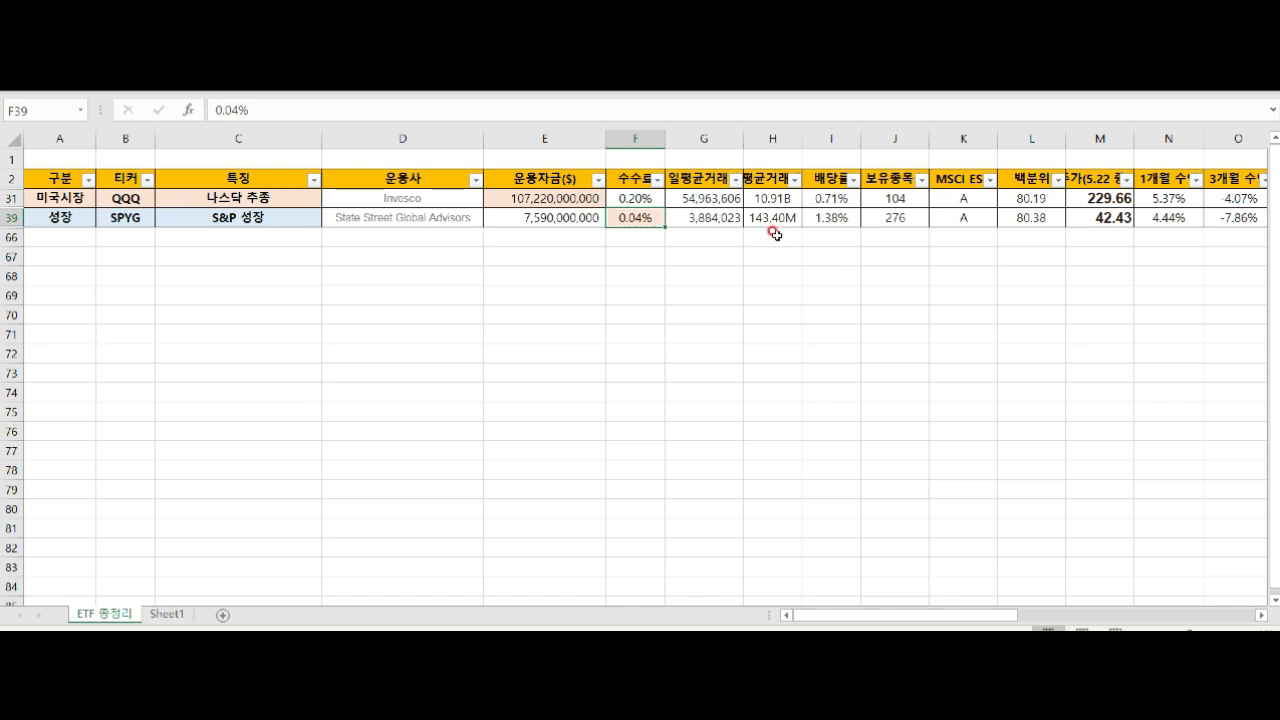
Fill QQQ's average daily volume and value cells, G31 and H31, and SPYG's 배당률 cell, I39, with the same light orange
left_click(695, 176)
left_click(692, 197)
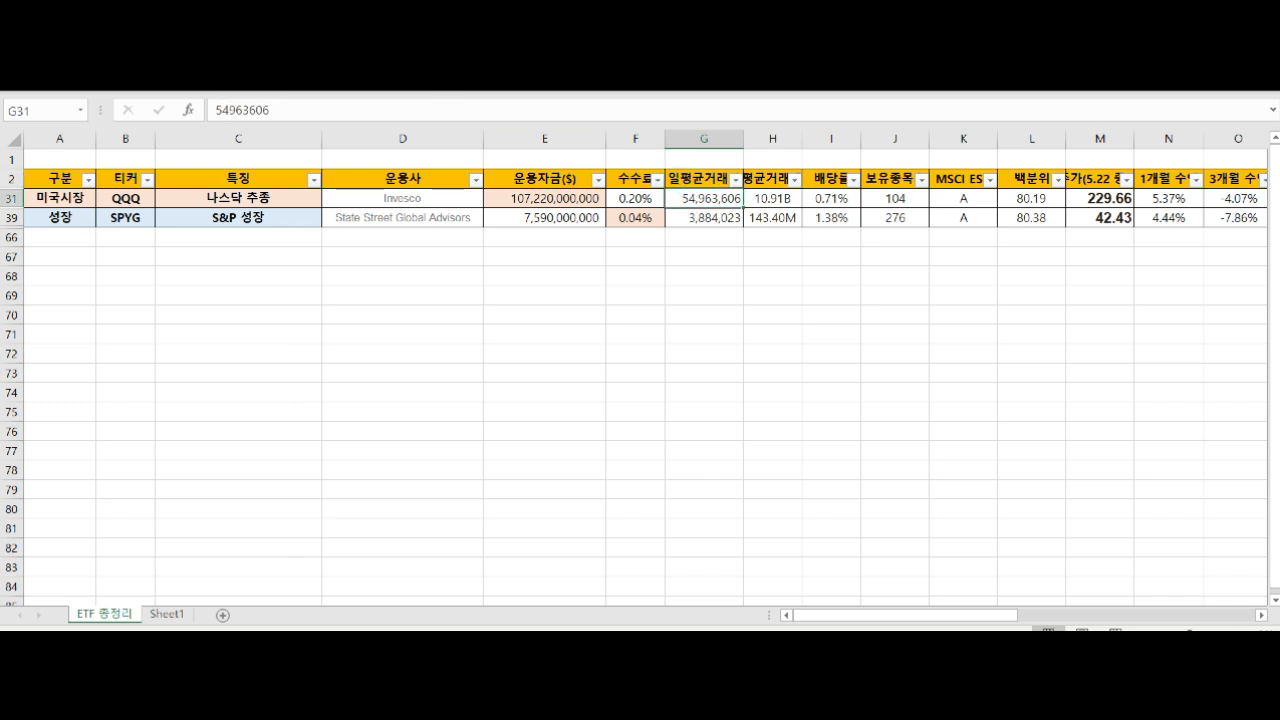
key("F4")
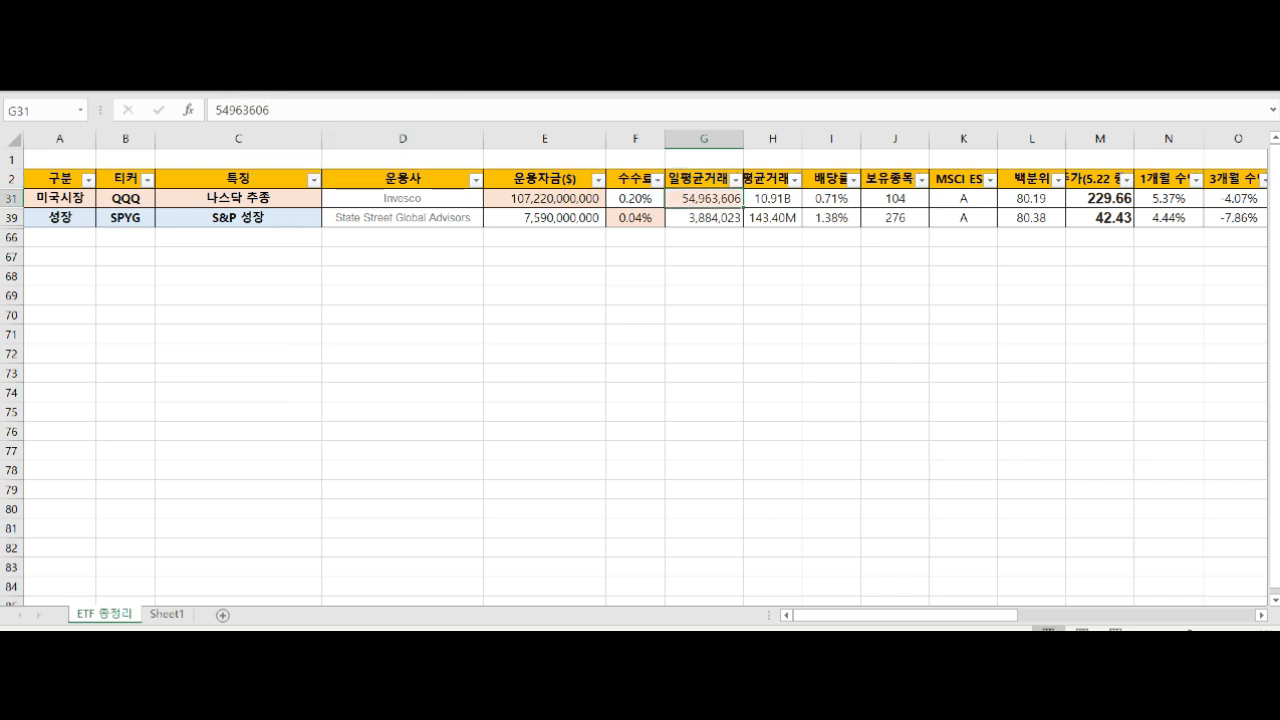
left_click(772, 198)
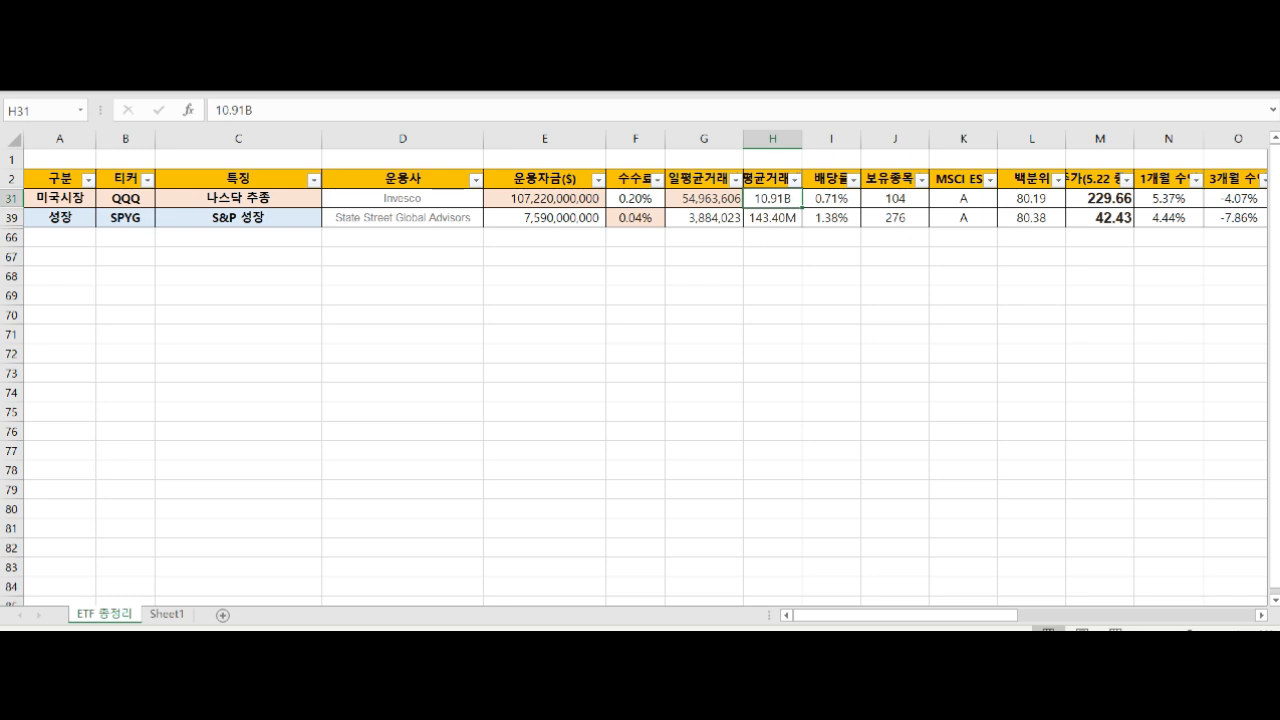
key("F4")
key("Right")
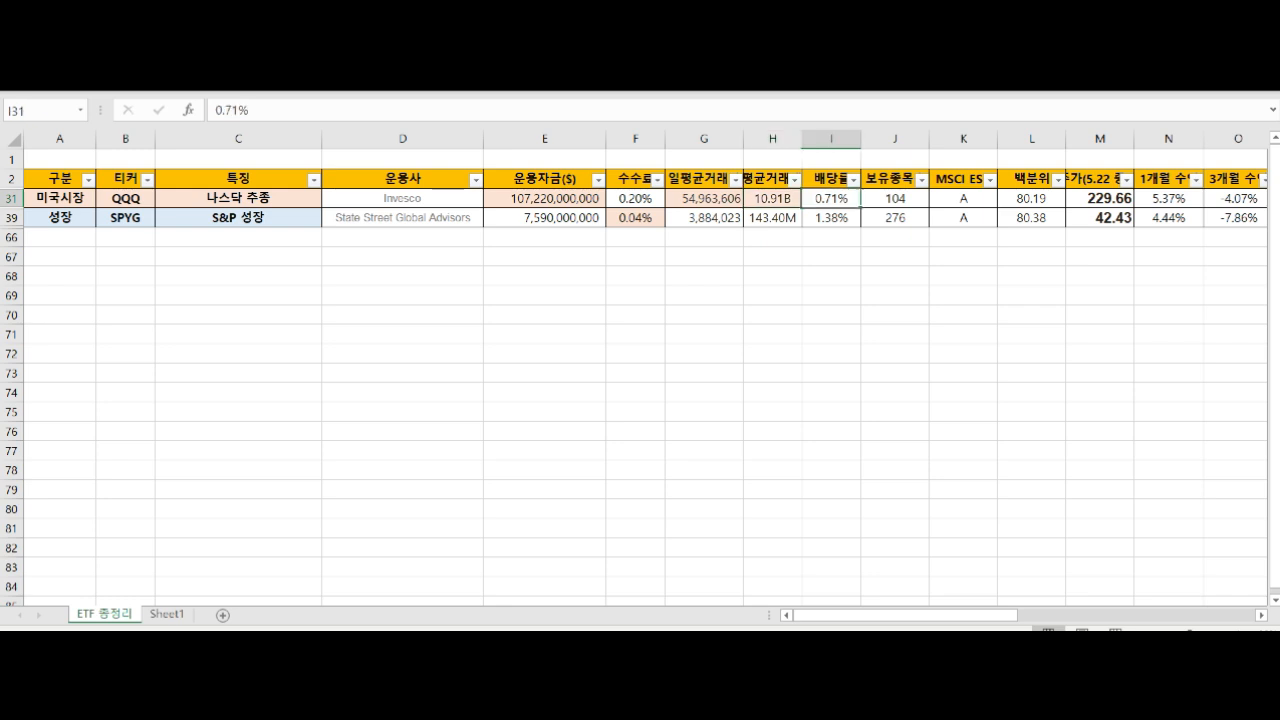
left_click(828, 218)
key("F4")
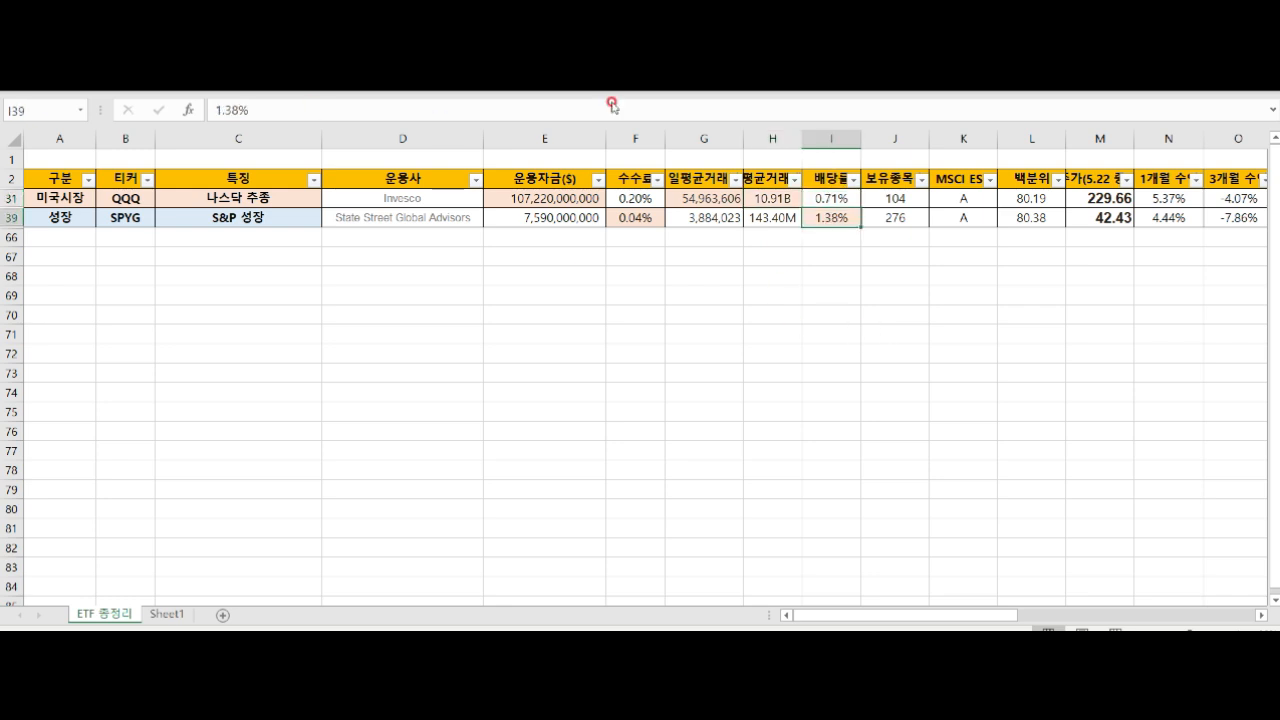
Hide columns J to L, from the 보유종목수 column to the 백분위 column
left_click(895, 218)
left_click(900, 181)
left_click(903, 201)
left_click(921, 228)
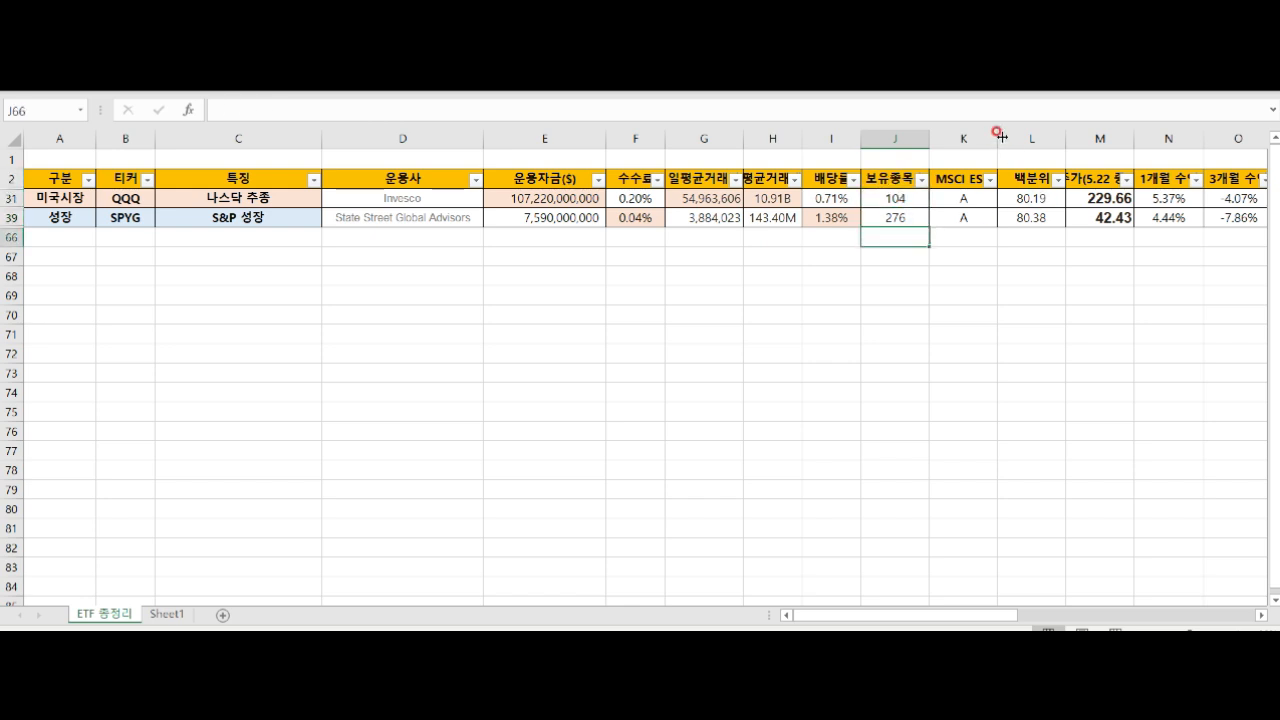
left_click_drag(1022, 138, 882, 137)
right_click(882, 137)
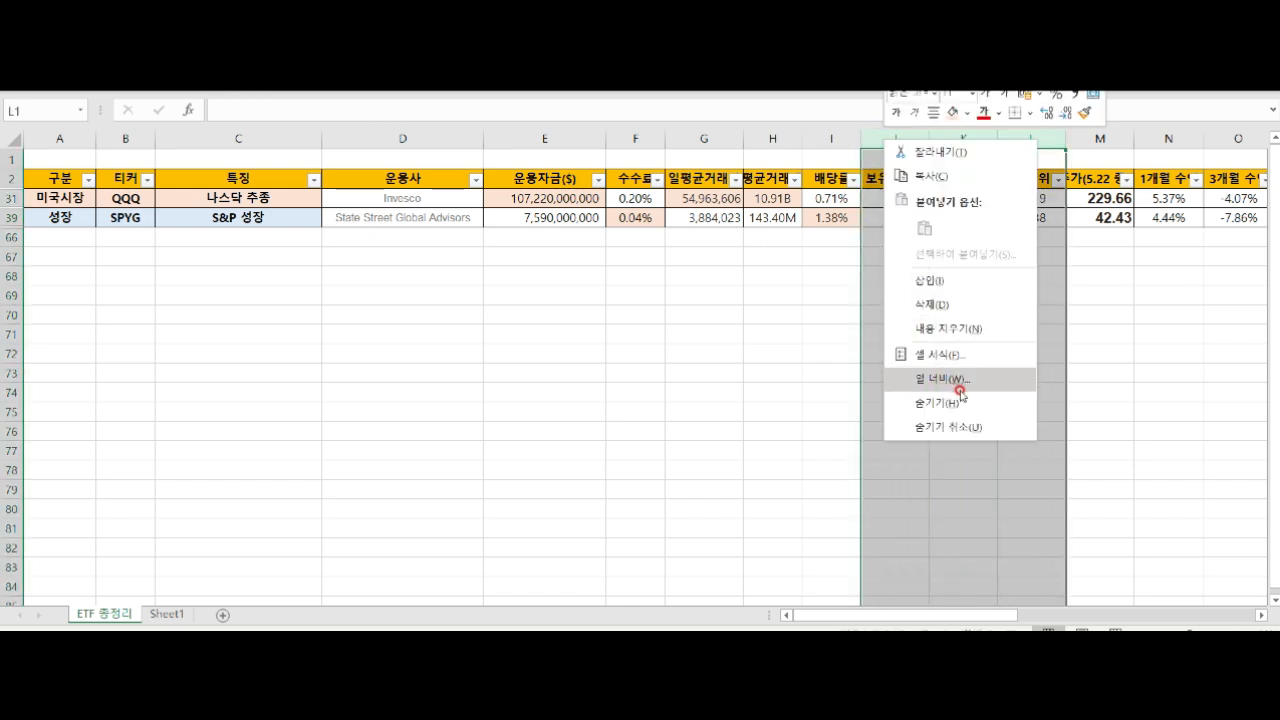
left_click(969, 404)
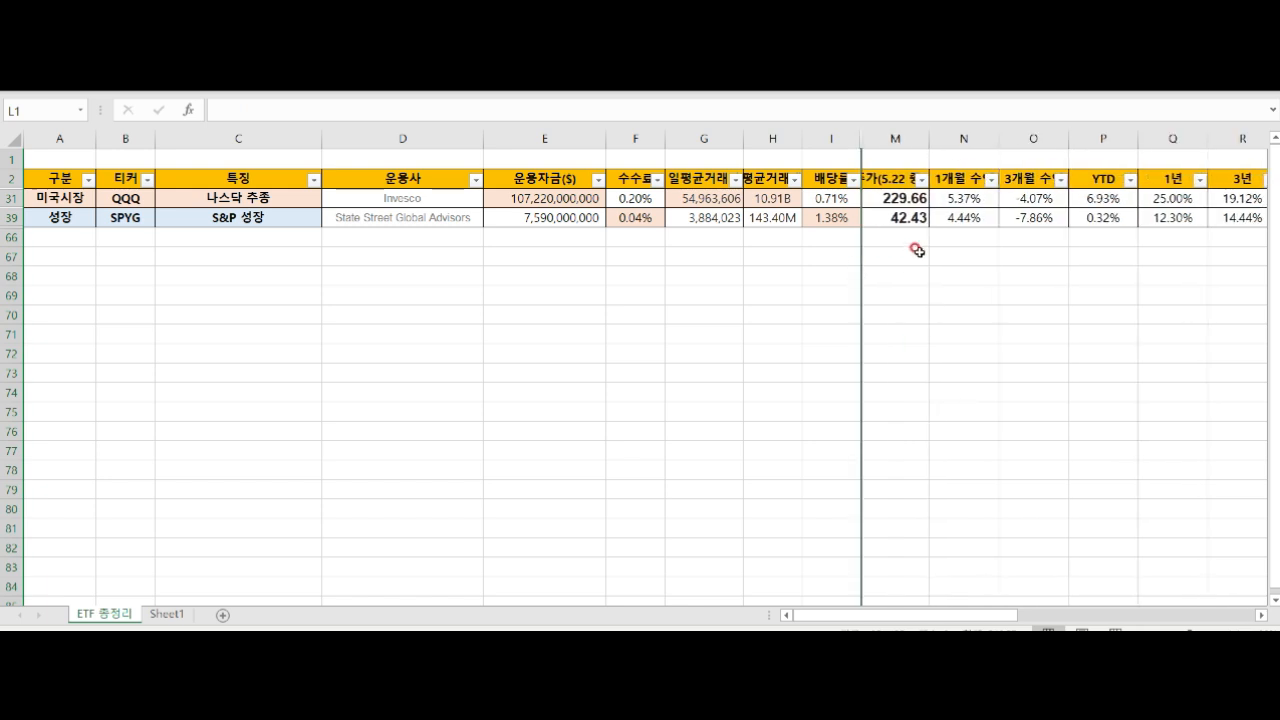
Compare the share prices of QQQ and SPYG in M31 and M39
left_click(892, 185)
left_click(906, 199)
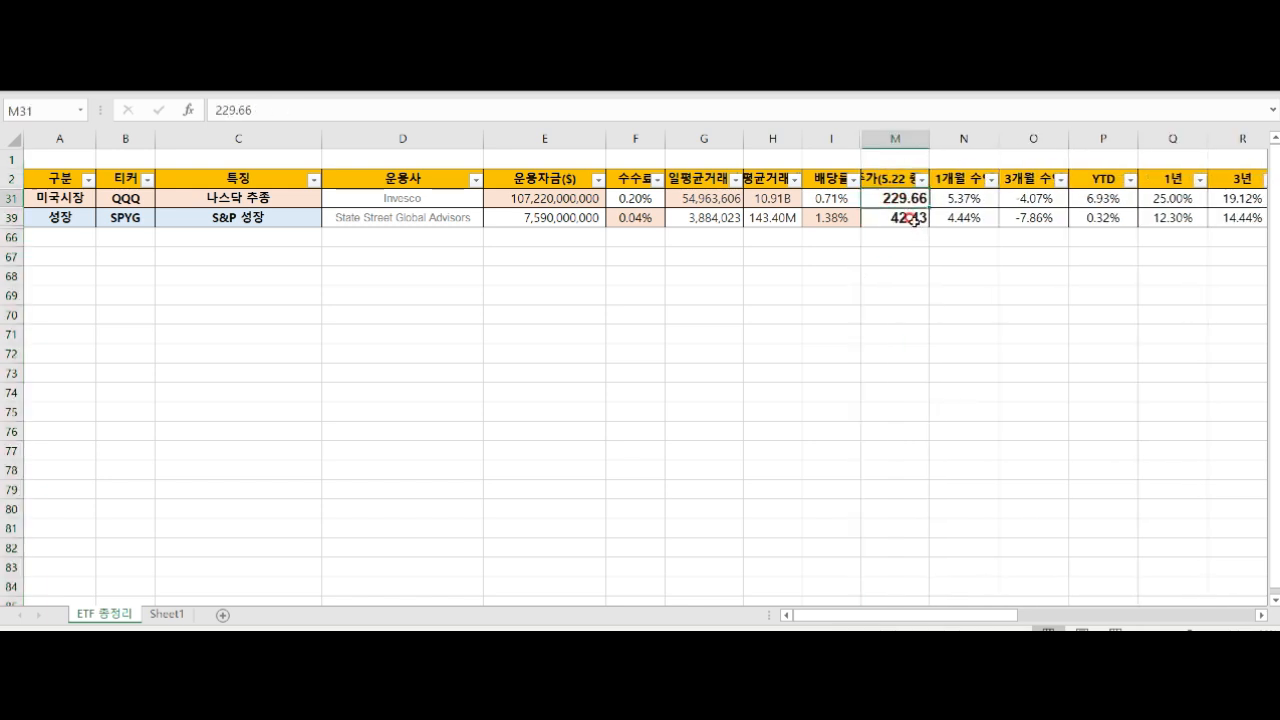
left_click(118, 217)
left_click(905, 218)
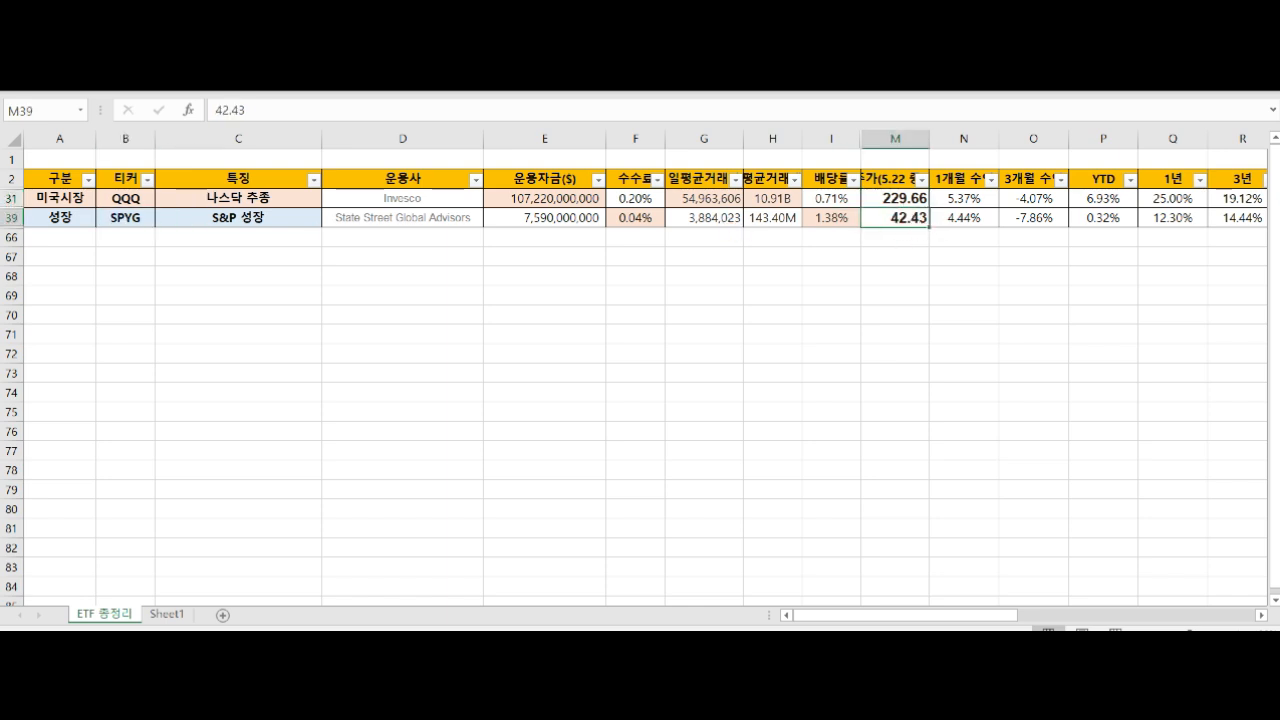
Fill SPYG's share price cell, M39, and QQQ's 1-month return cell, N31, with light orange
left_click(879, 219)
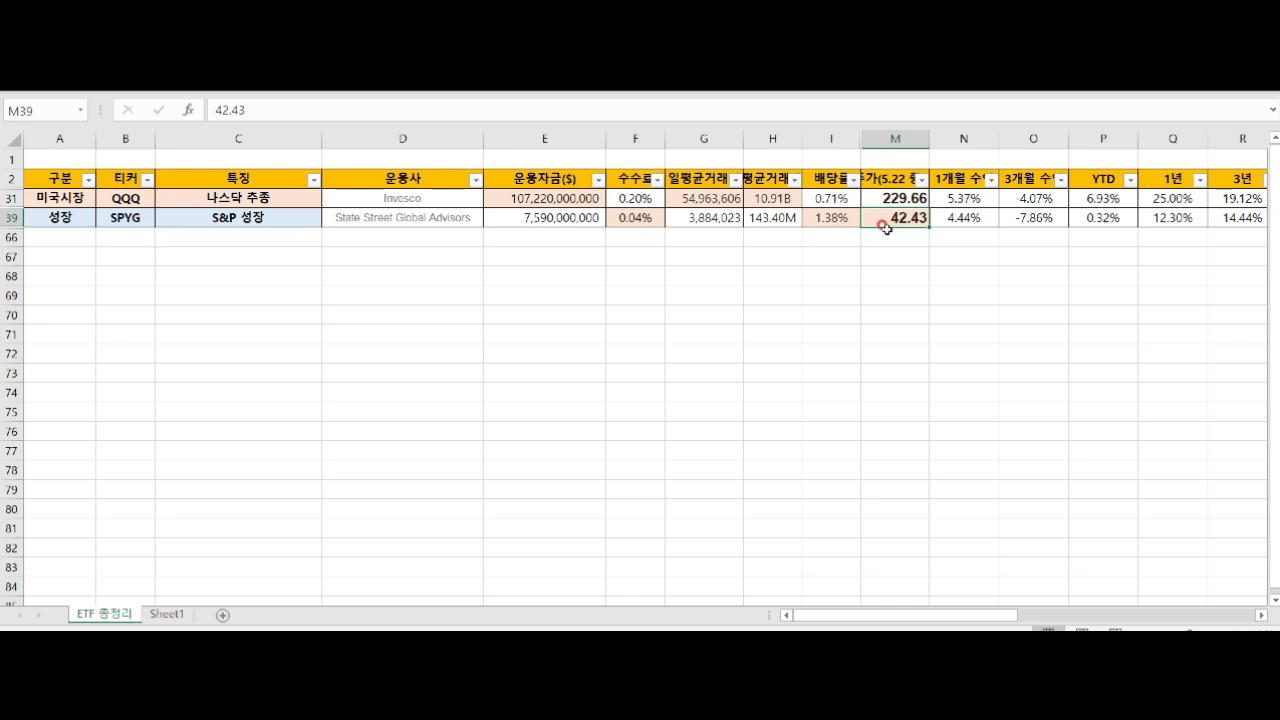
left_click_drag(996, 237, 1228, 256)
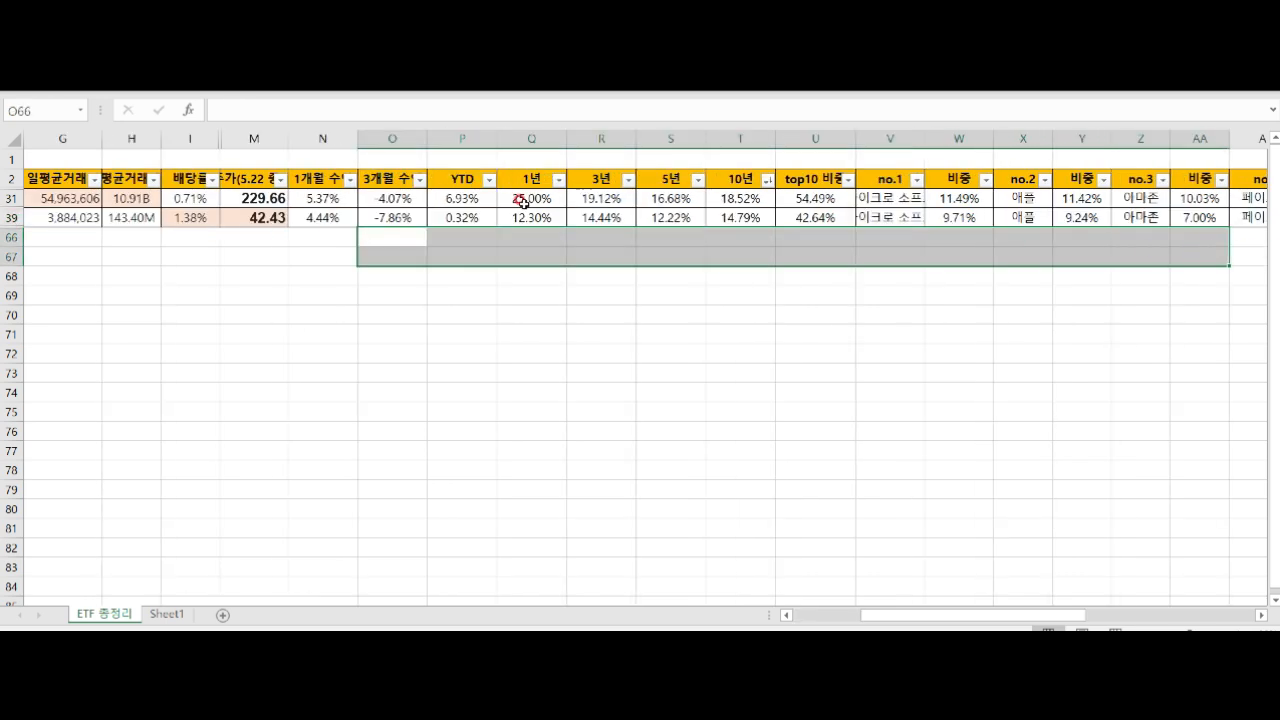
left_click_drag(315, 179, 750, 212)
left_click(310, 201)
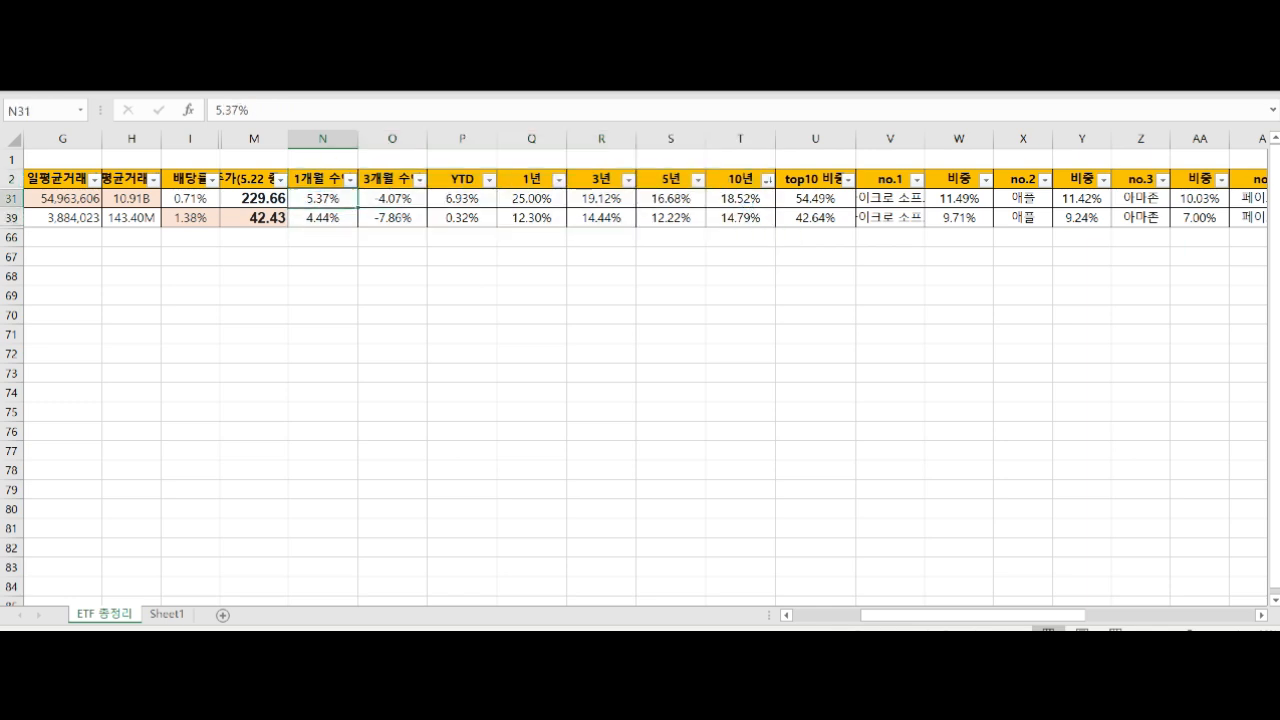
left_click(250, 53)
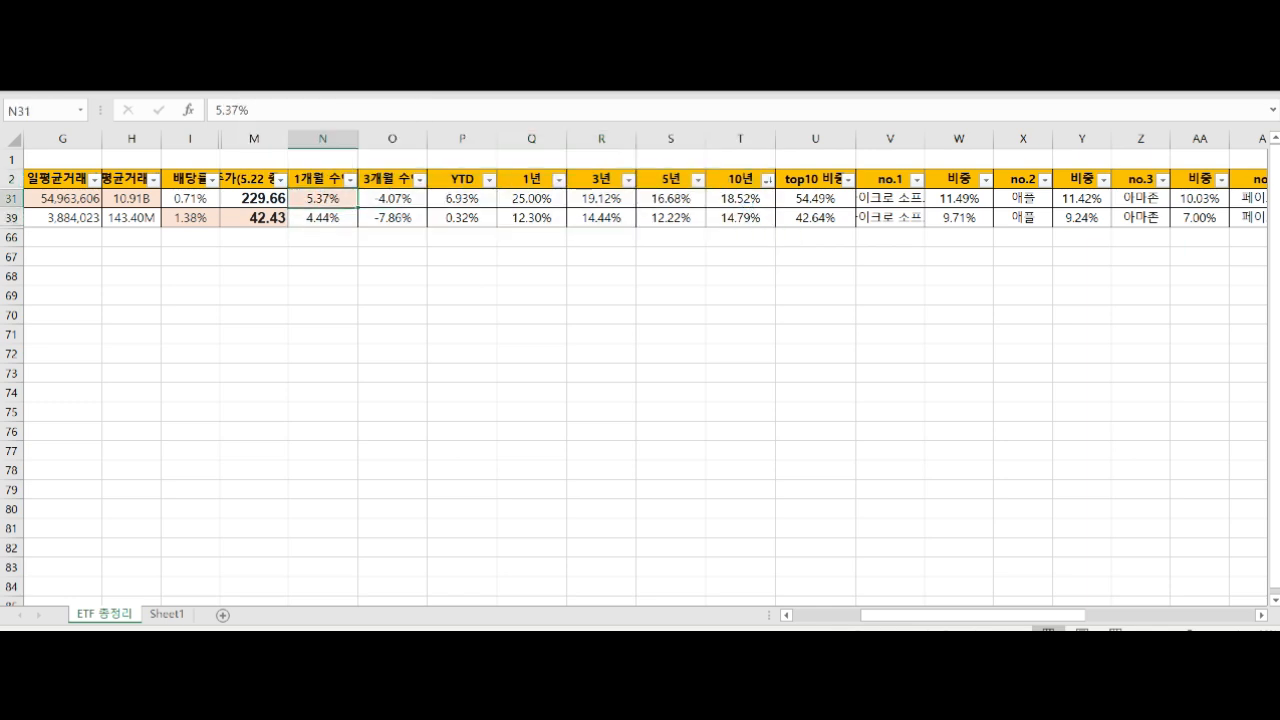
Fill QQQ's 3-month, YTD and 1년 return cells, O31 to Q31, with the same light orange
left_click(388, 197)
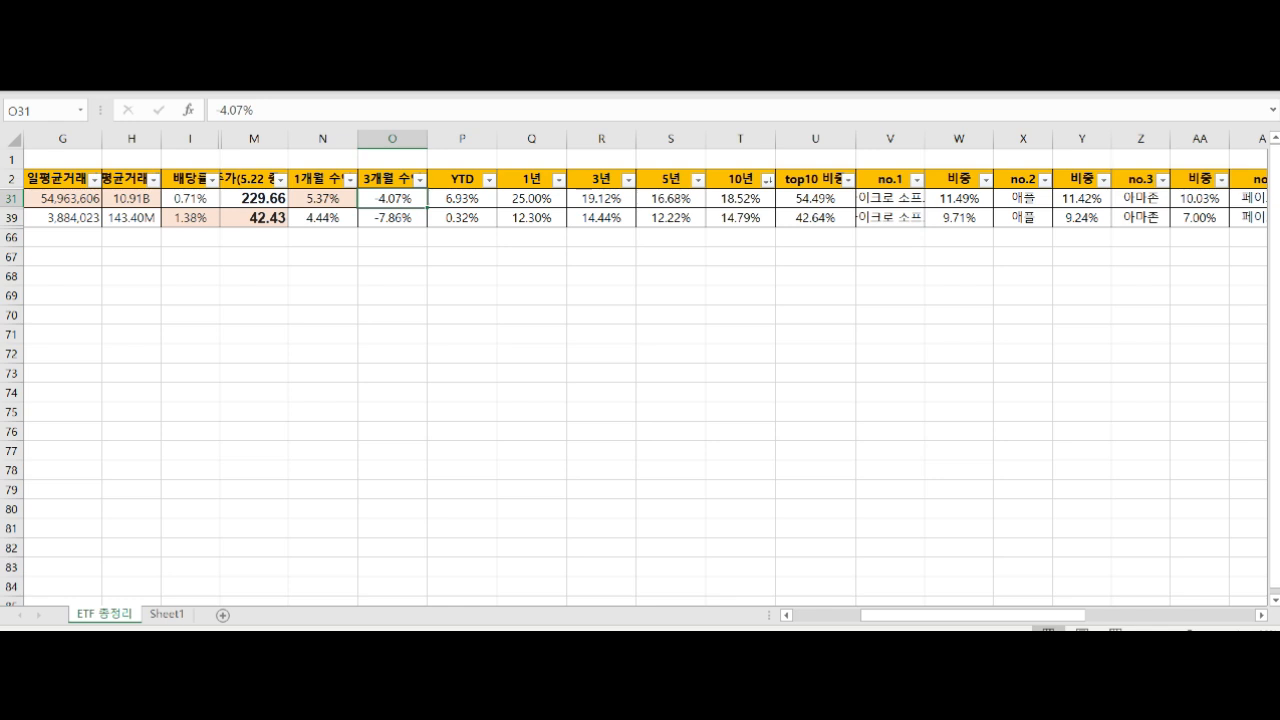
key("F4")
left_click(471, 196)
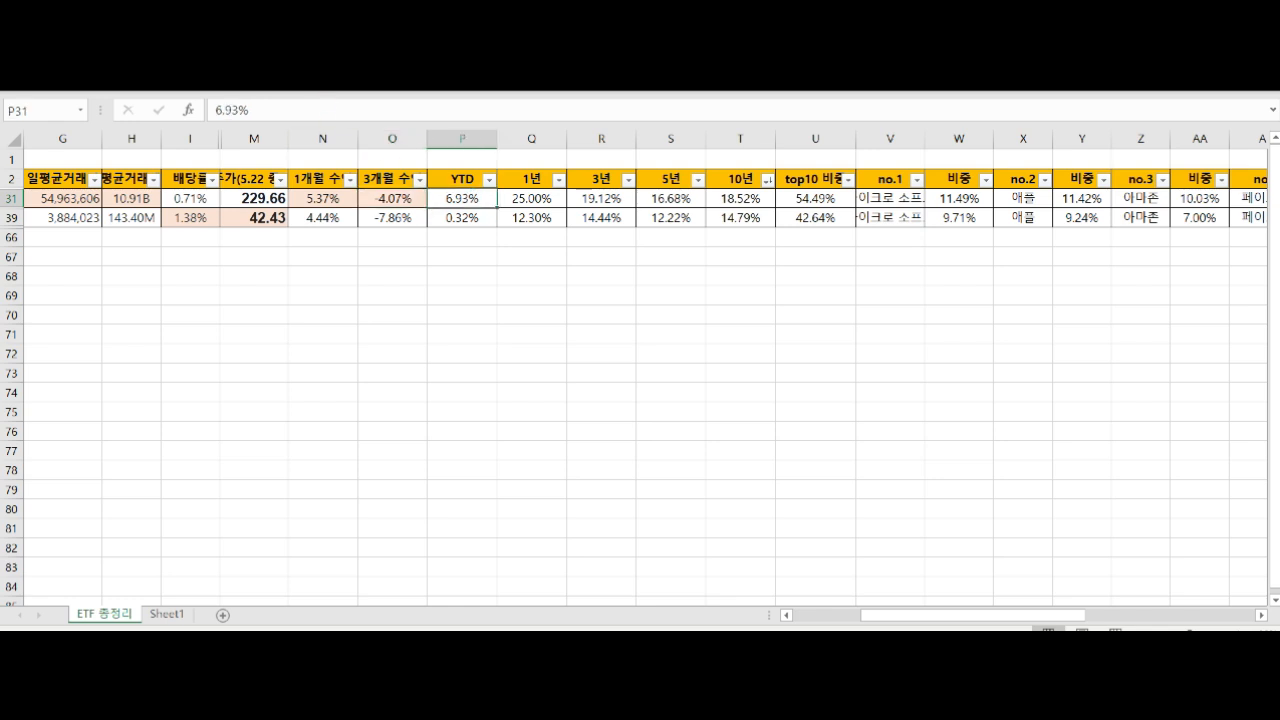
key("F4")
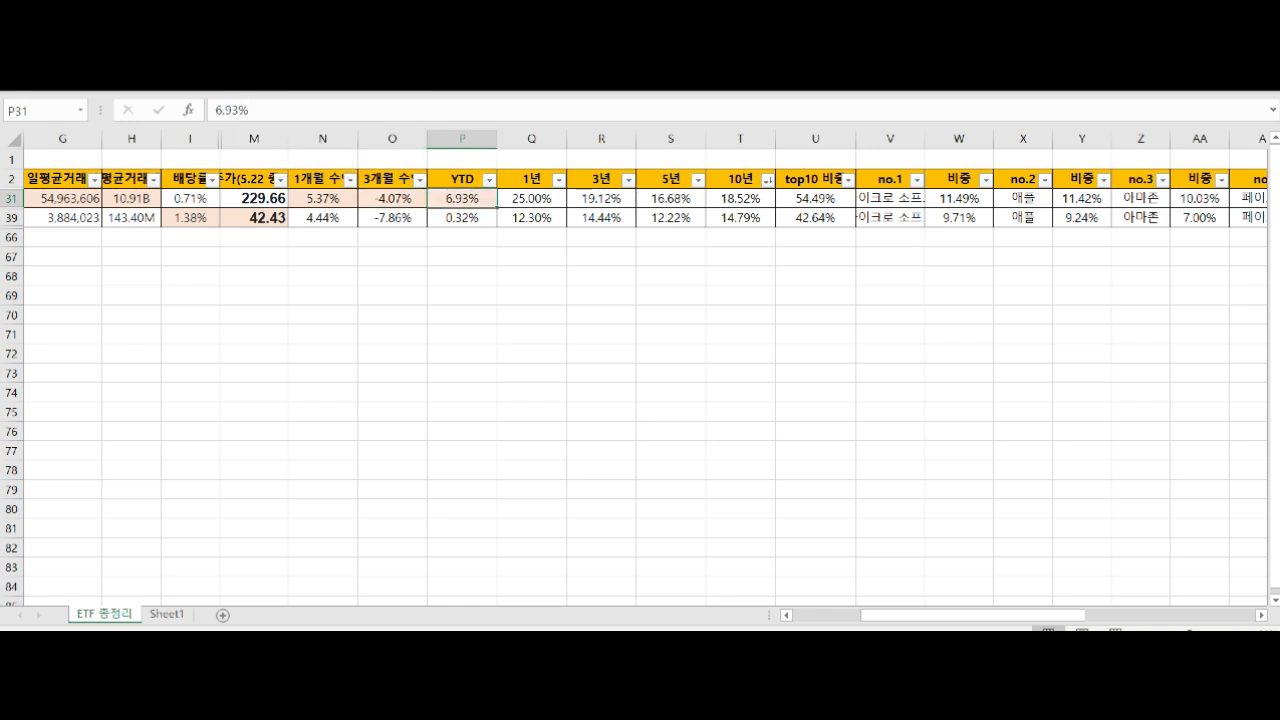
left_click(546, 200)
key("F4")
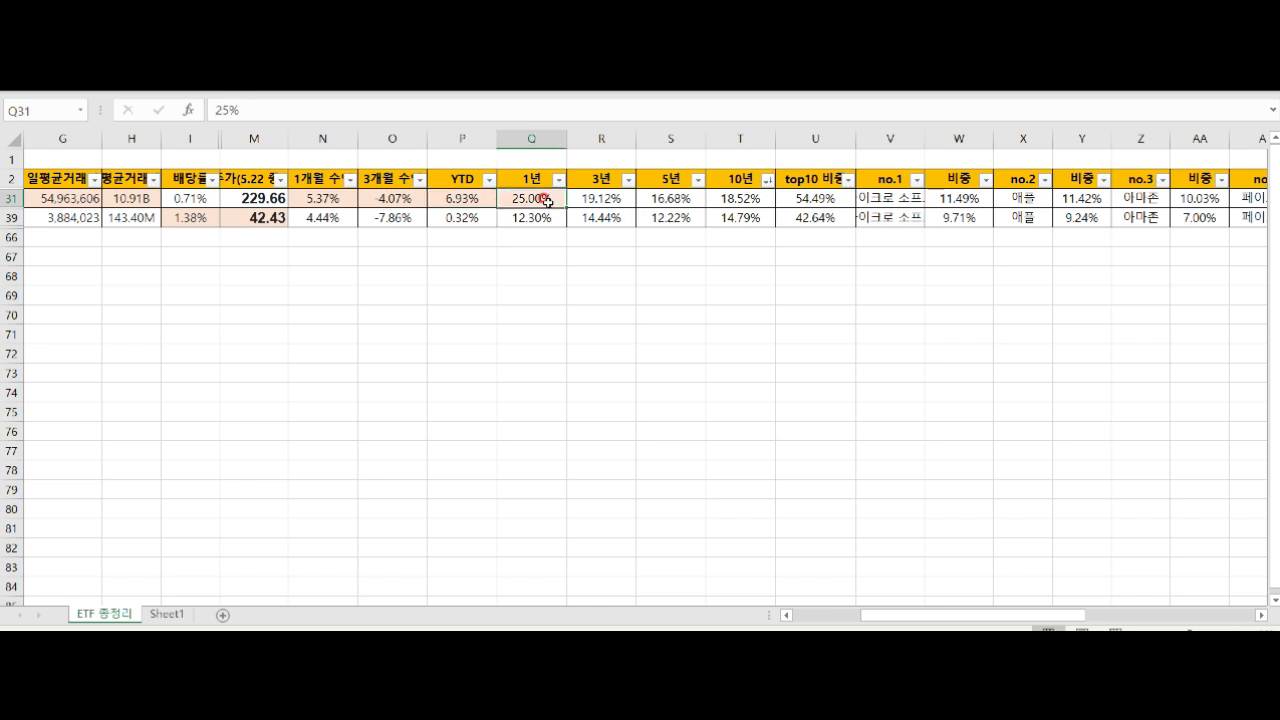
Fill QQQ's 3년, 5년 and 10년 return cells, R31 to T31, with the same light orange
key("Right")
key("F4")
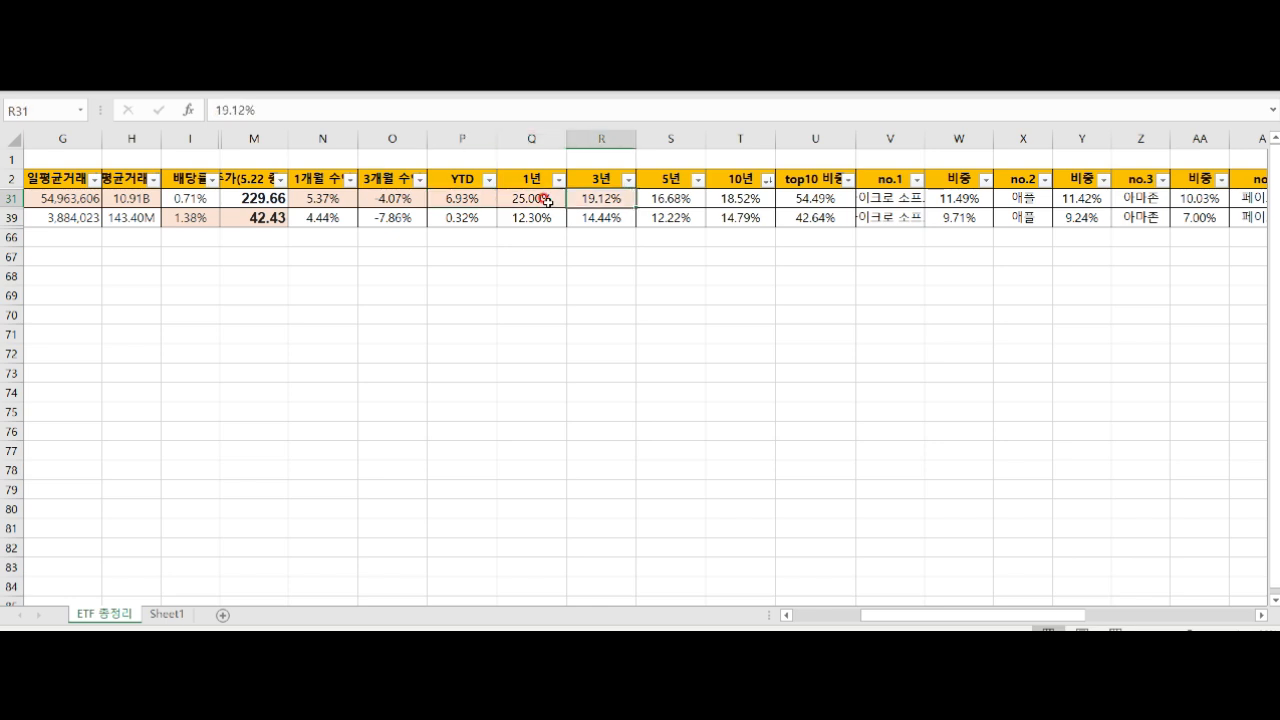
key("Right")
key("F4")
key("Right")
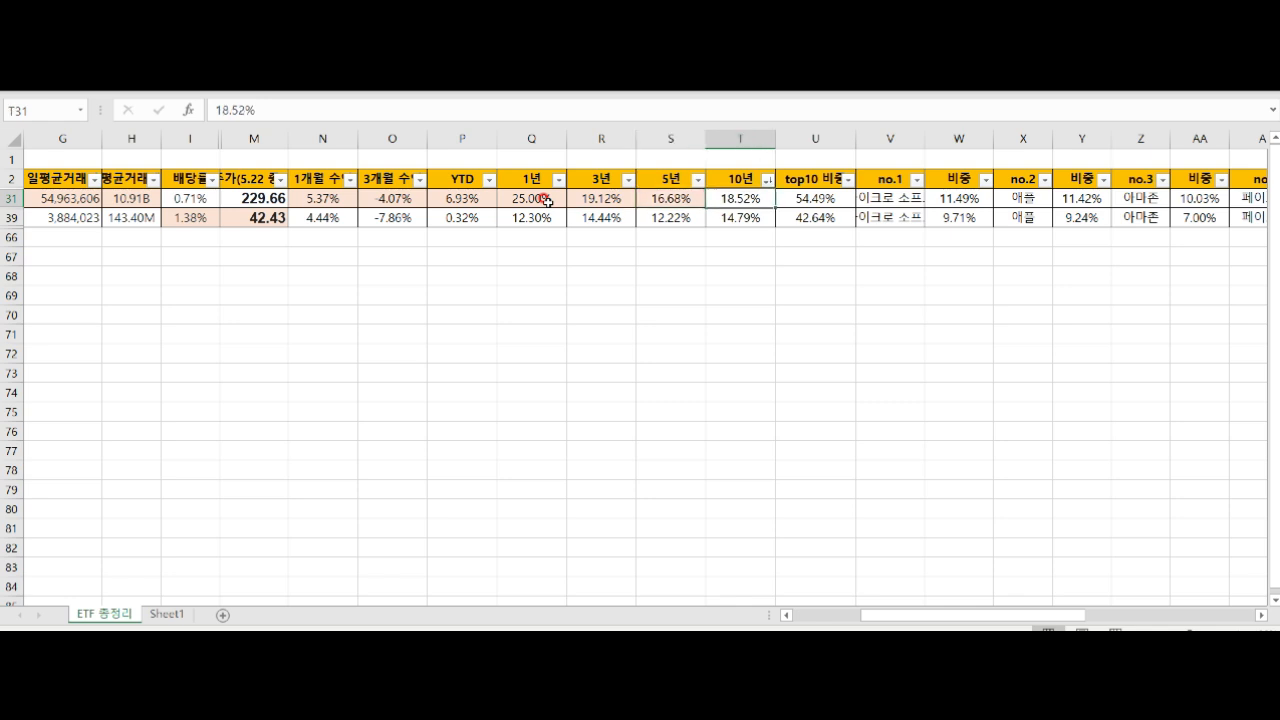
key("F4")
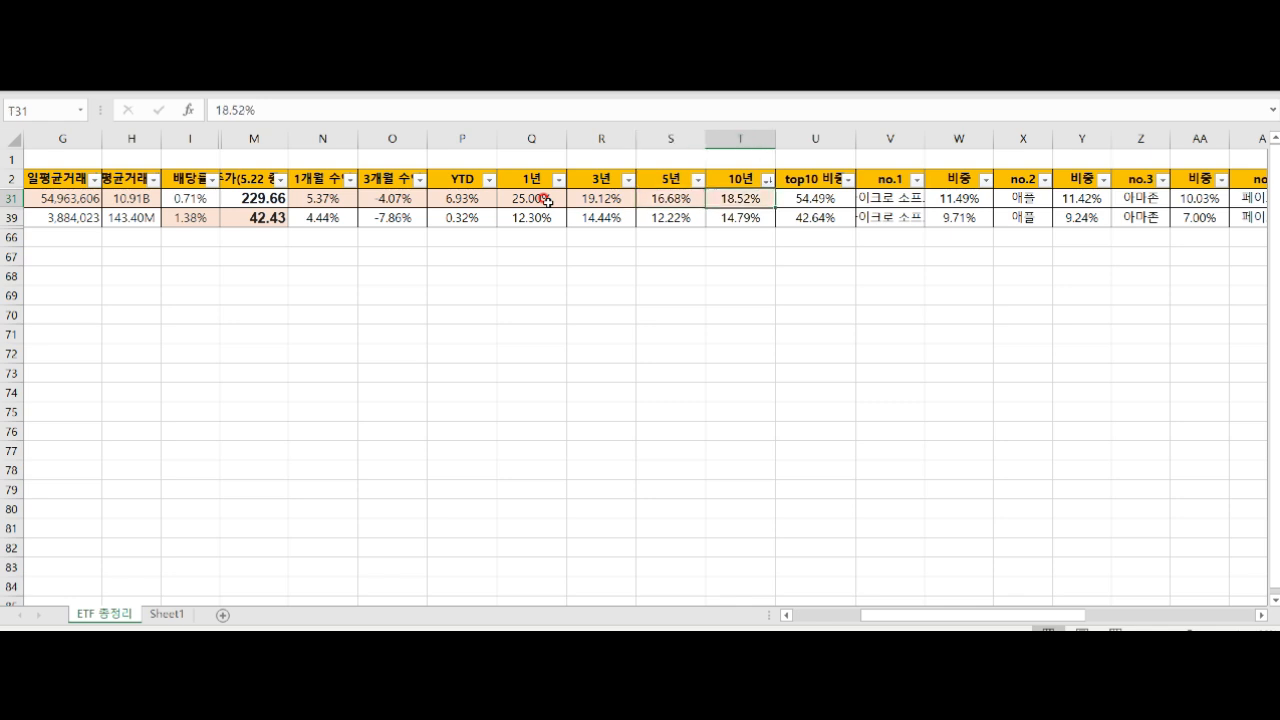
Compare the top three holdings of both ETFs and fill QQQ's 비중 cells W31, Y31 and AA31 with light orange
left_click_drag(988, 615, 1104, 614)
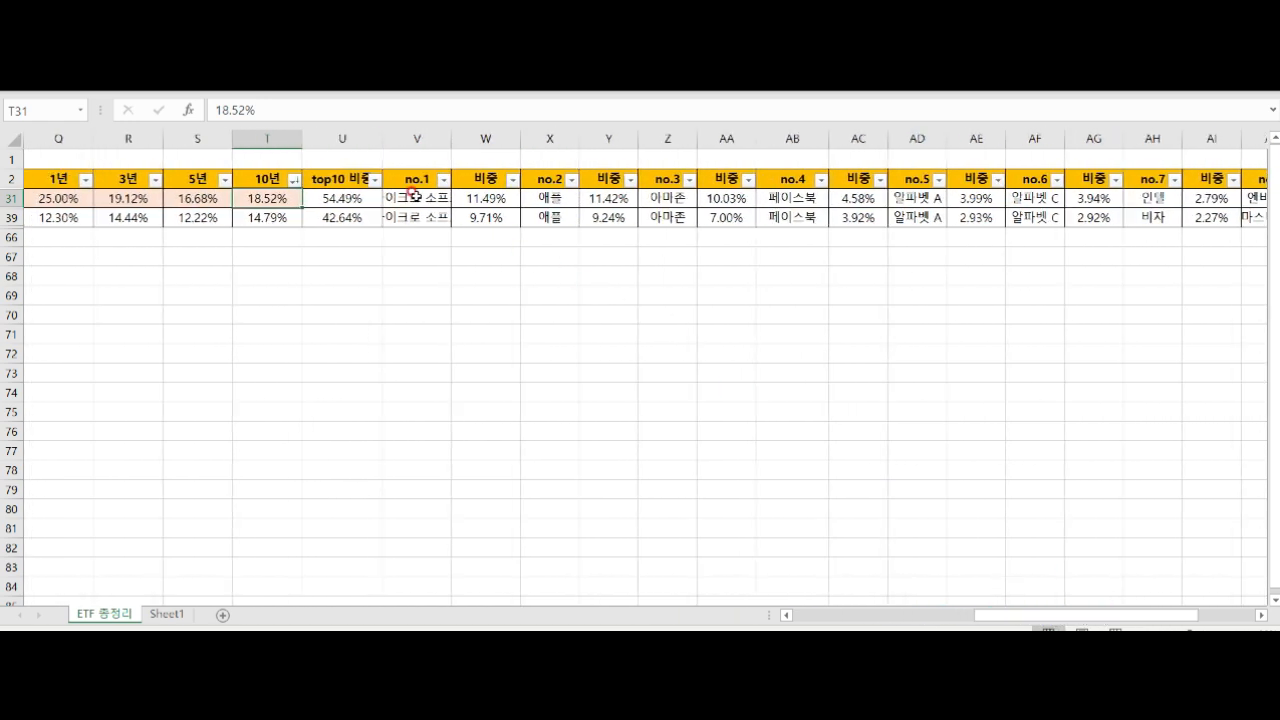
left_click_drag(413, 193, 484, 216)
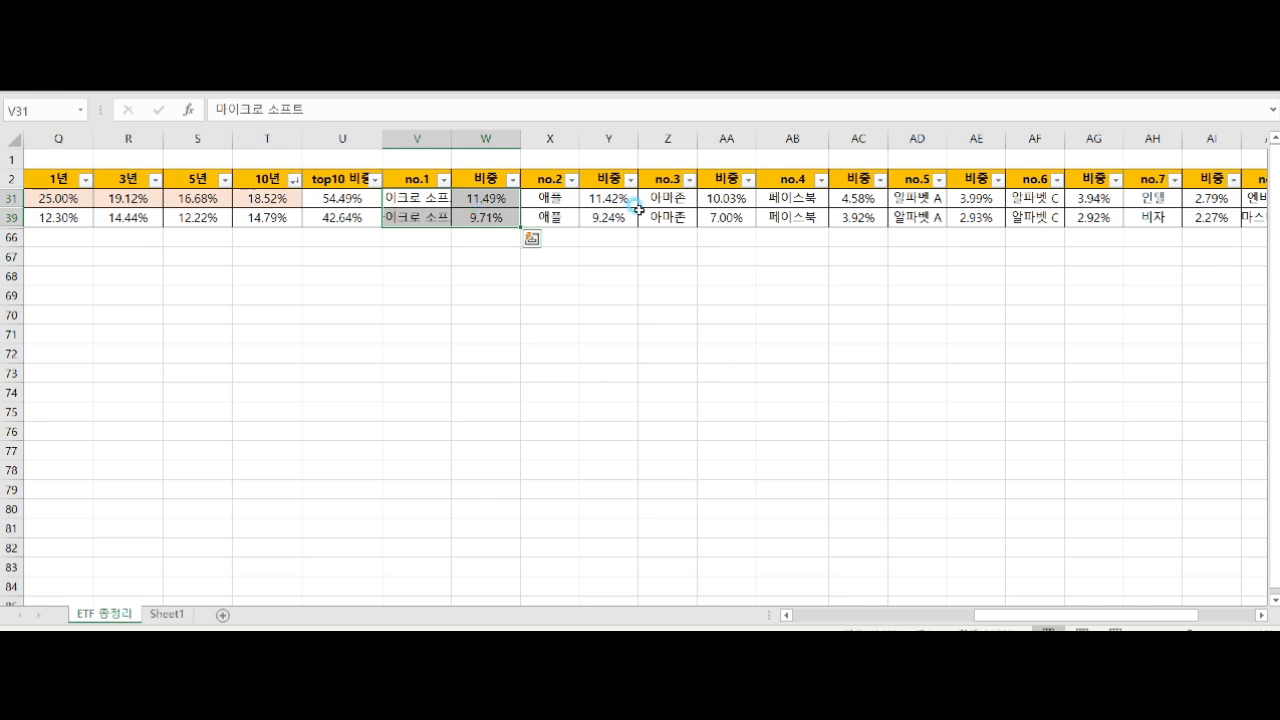
left_click(612, 215, "shift")
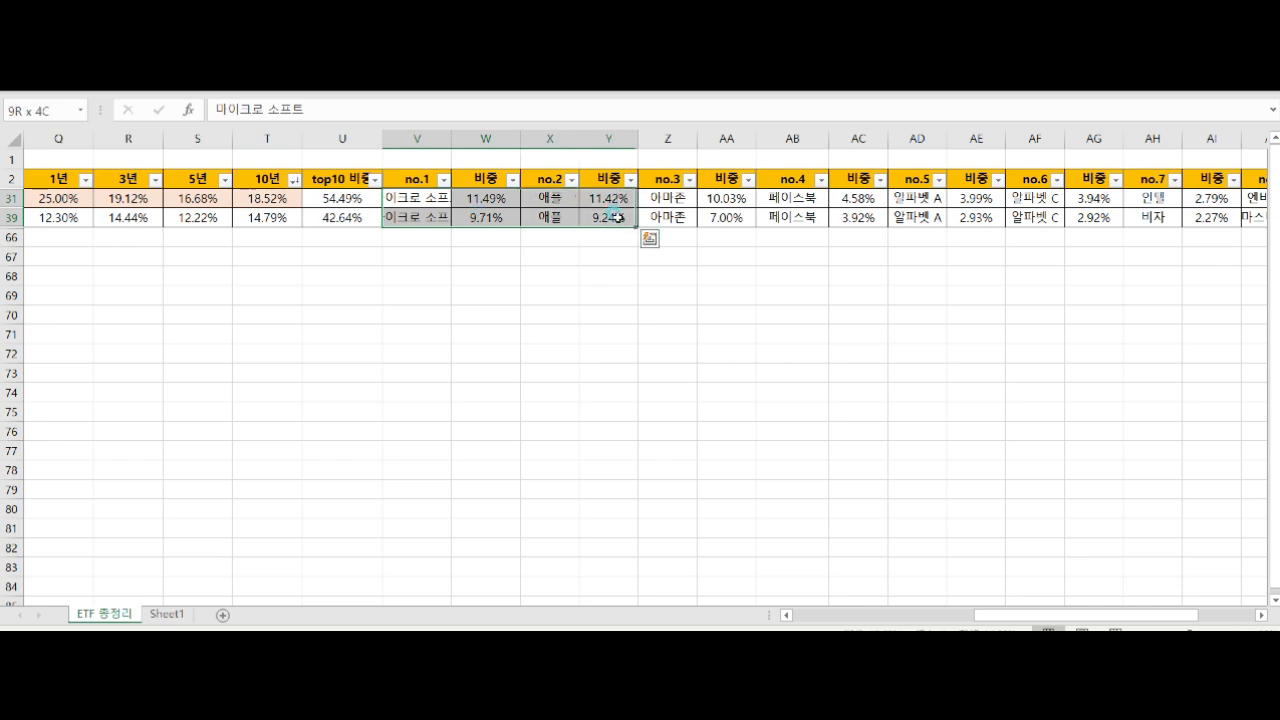
left_click(731, 216, "shift")
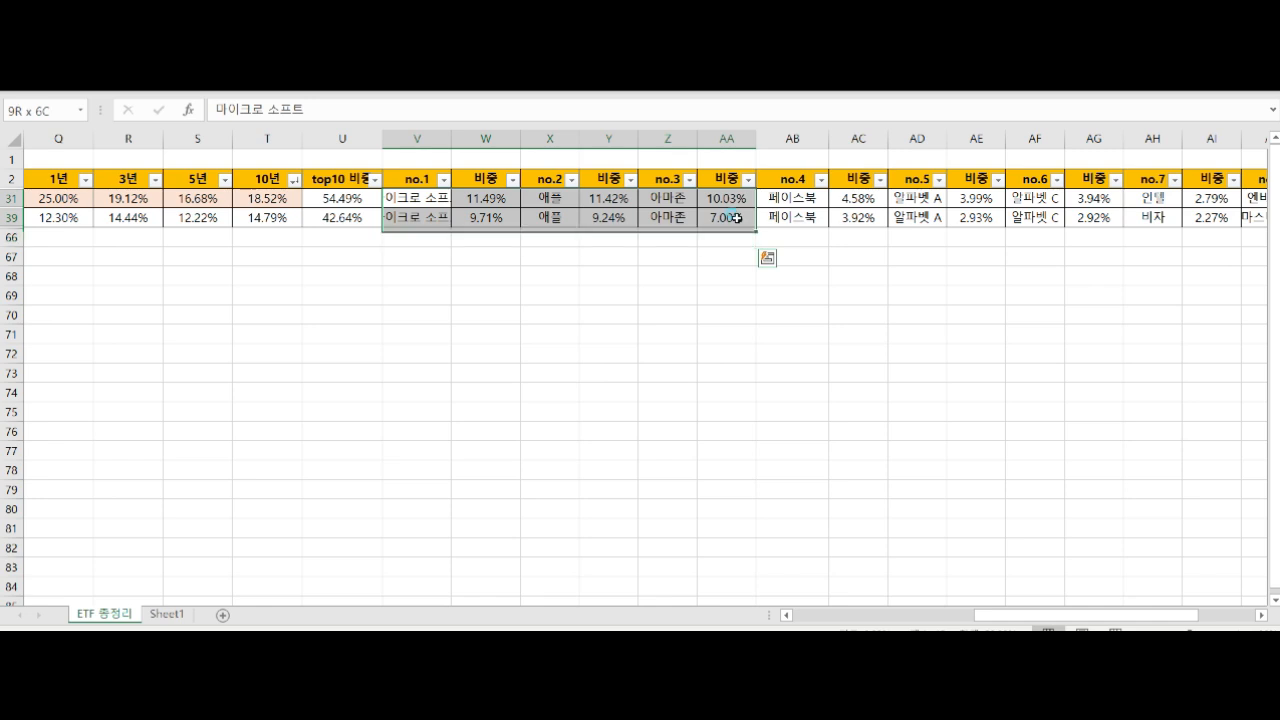
left_click(480, 198)
left_click(608, 198, "ctrl")
left_click(726, 198, "ctrl")
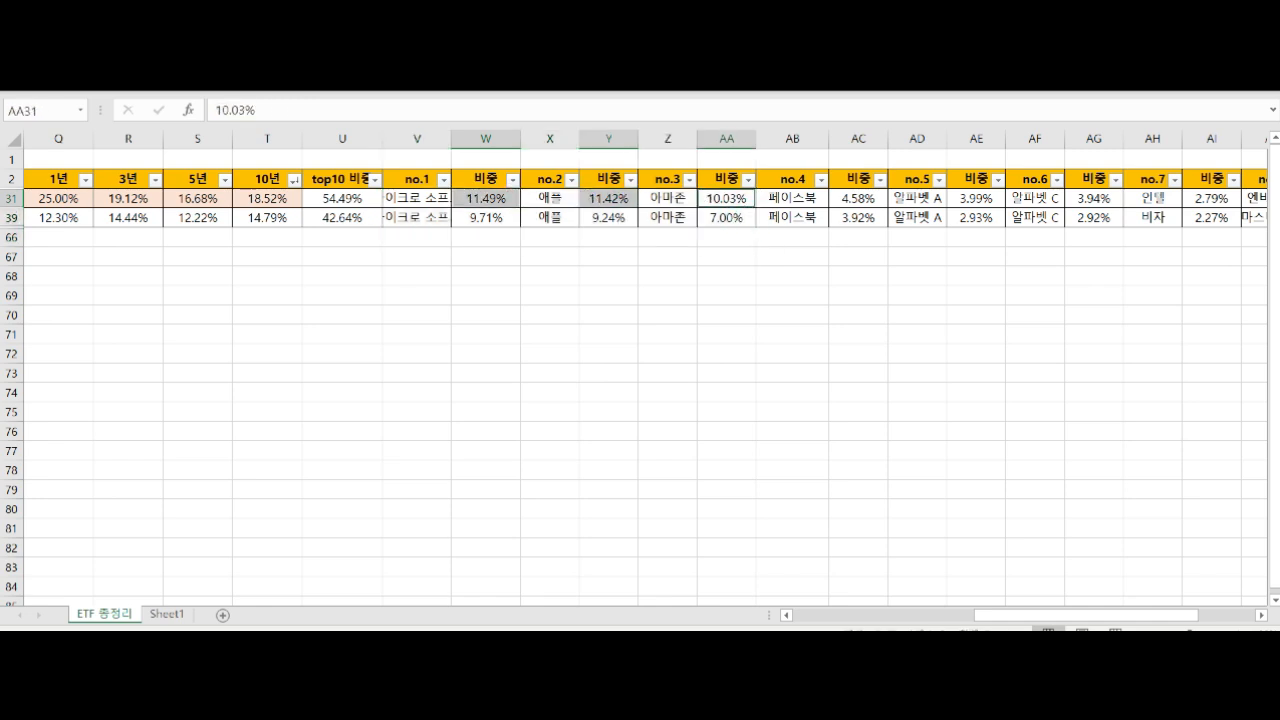
Fill QQQ's 비중 cells for holdings no.4 to no.6, AC31, AE31 and AG31, with the same light orange
left_click(815, 198)
left_click(915, 198, "ctrl")
left_click(1043, 198, "ctrl")
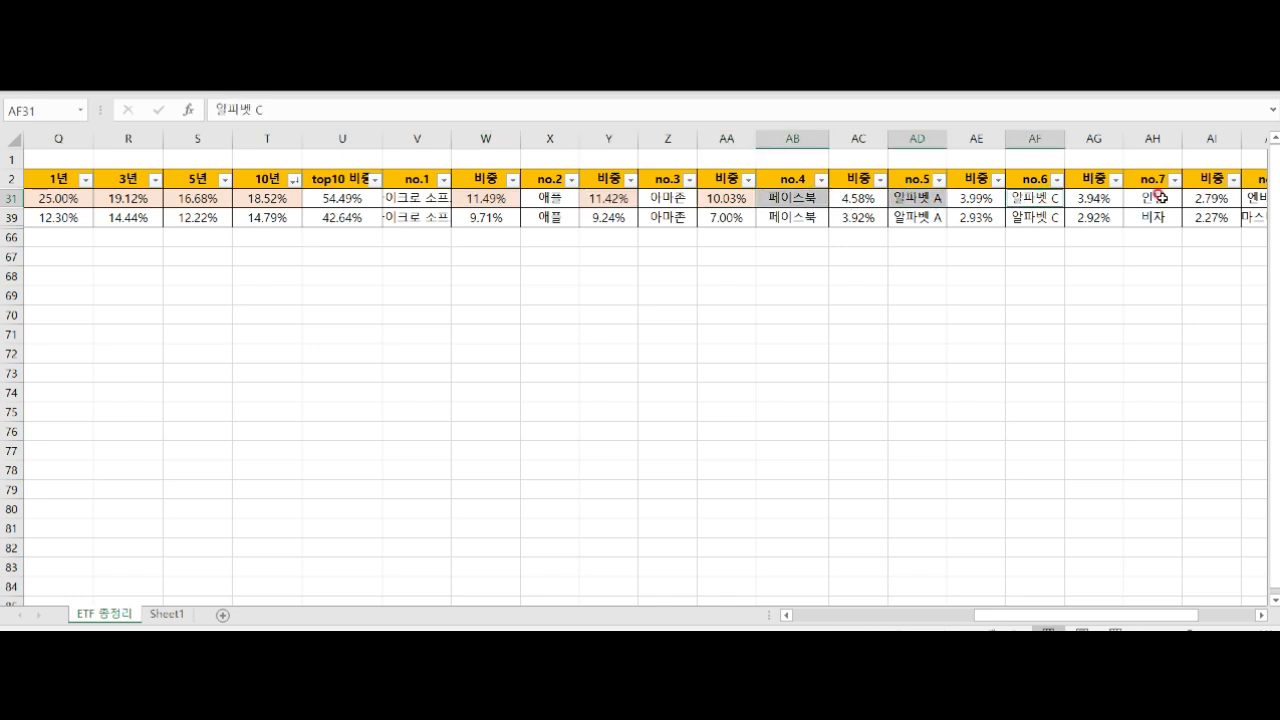
left_click(857, 197)
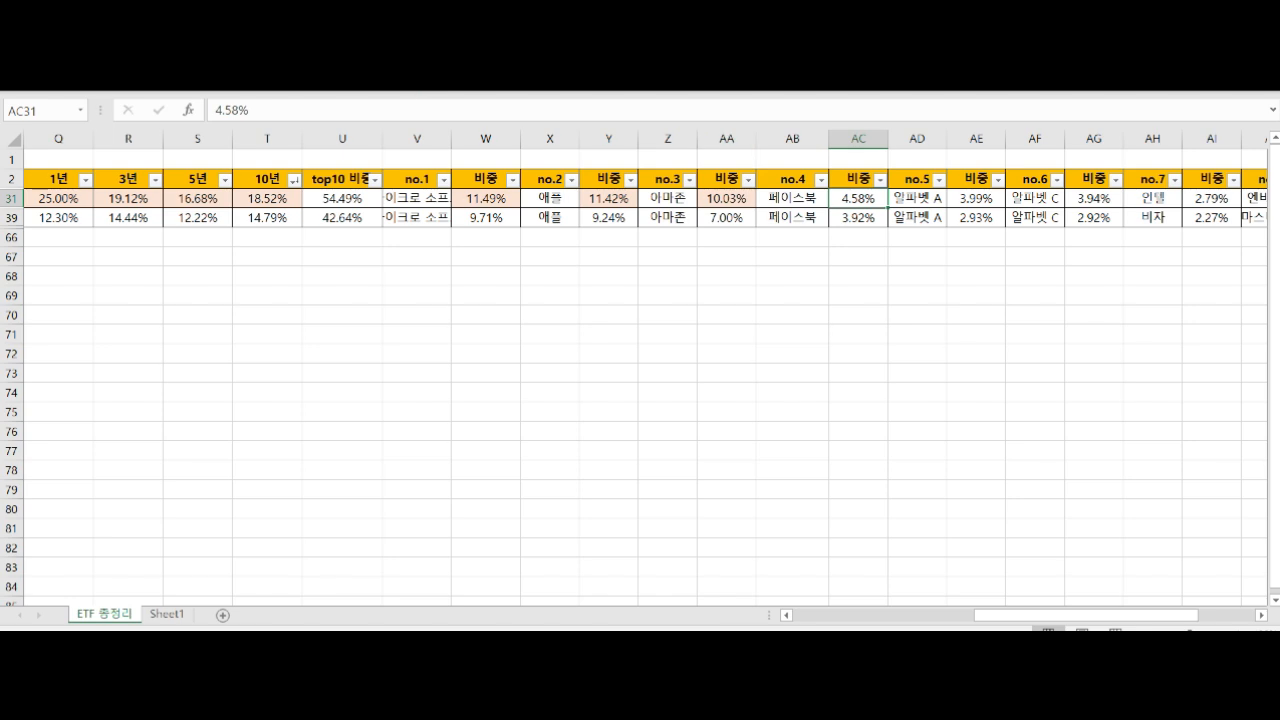
key("F4")
left_click(971, 200)
key("F4")
left_click(1084, 199)
key("F4")
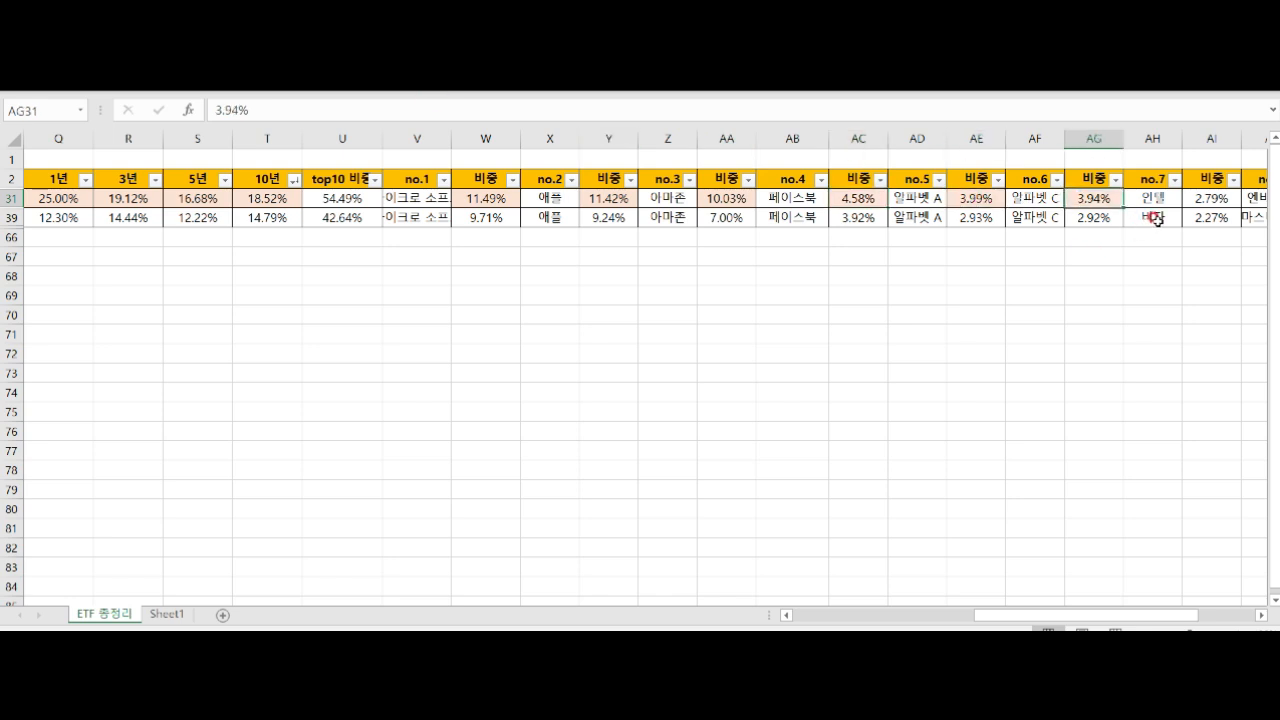
Compare the no.7 to no.10 holdings and weights of QQQ and SPYG in columns AH to AO
key("Right")
key("Right")
key("Right")
key("Right")
key("Right")
key("Right")
key("Right")
key("Right")
key("Right")
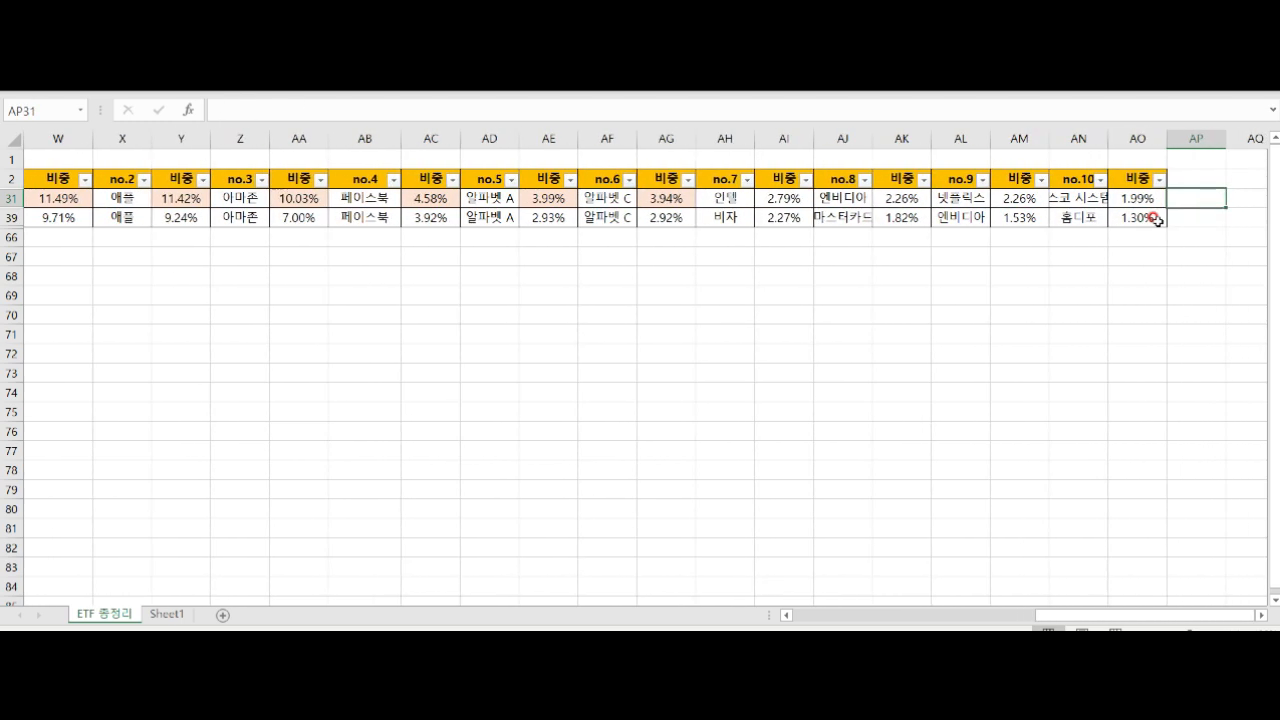
key("Left")
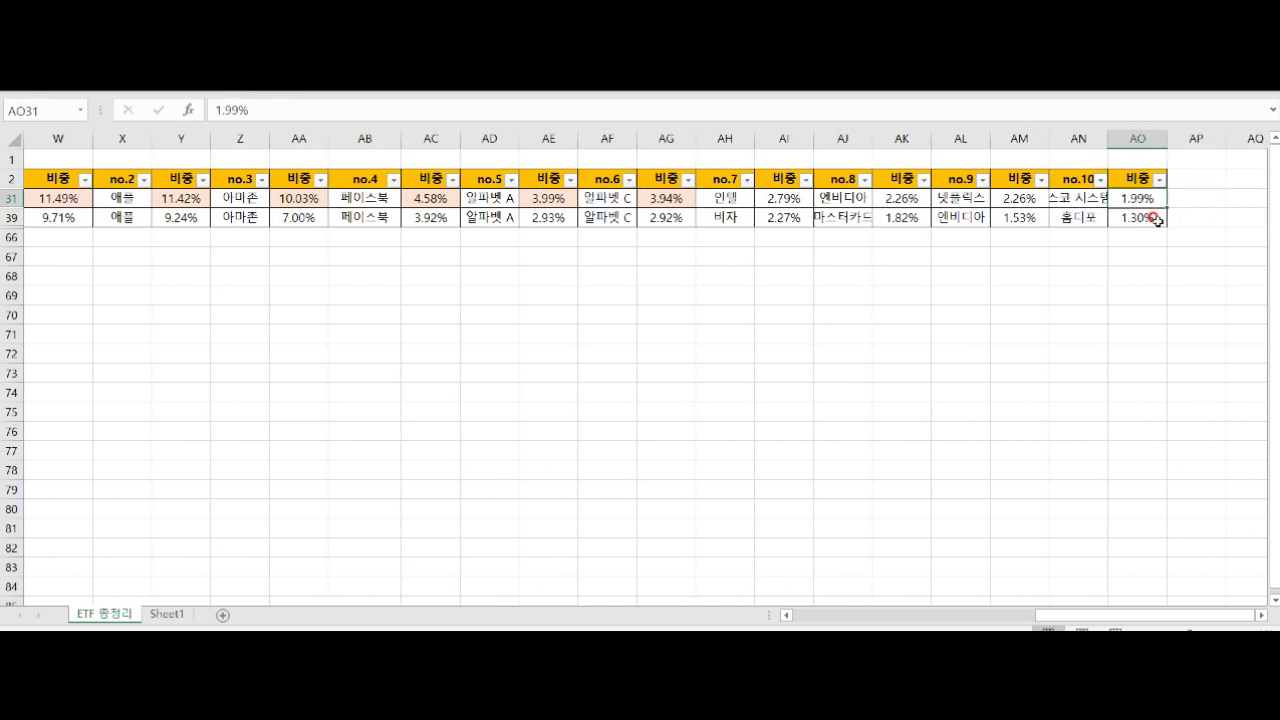
left_click(716, 197)
left_click(845, 198, "ctrl")
left_click(958, 198, "ctrl")
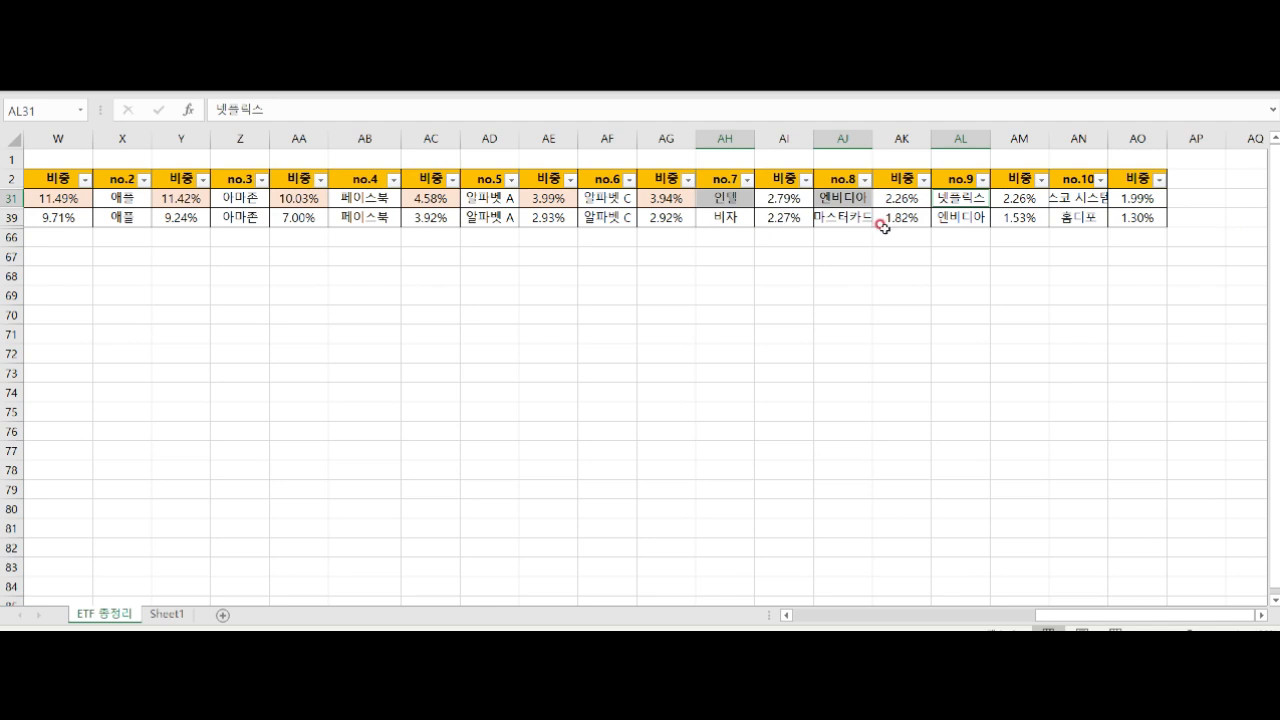
left_click(1085, 199, "ctrl")
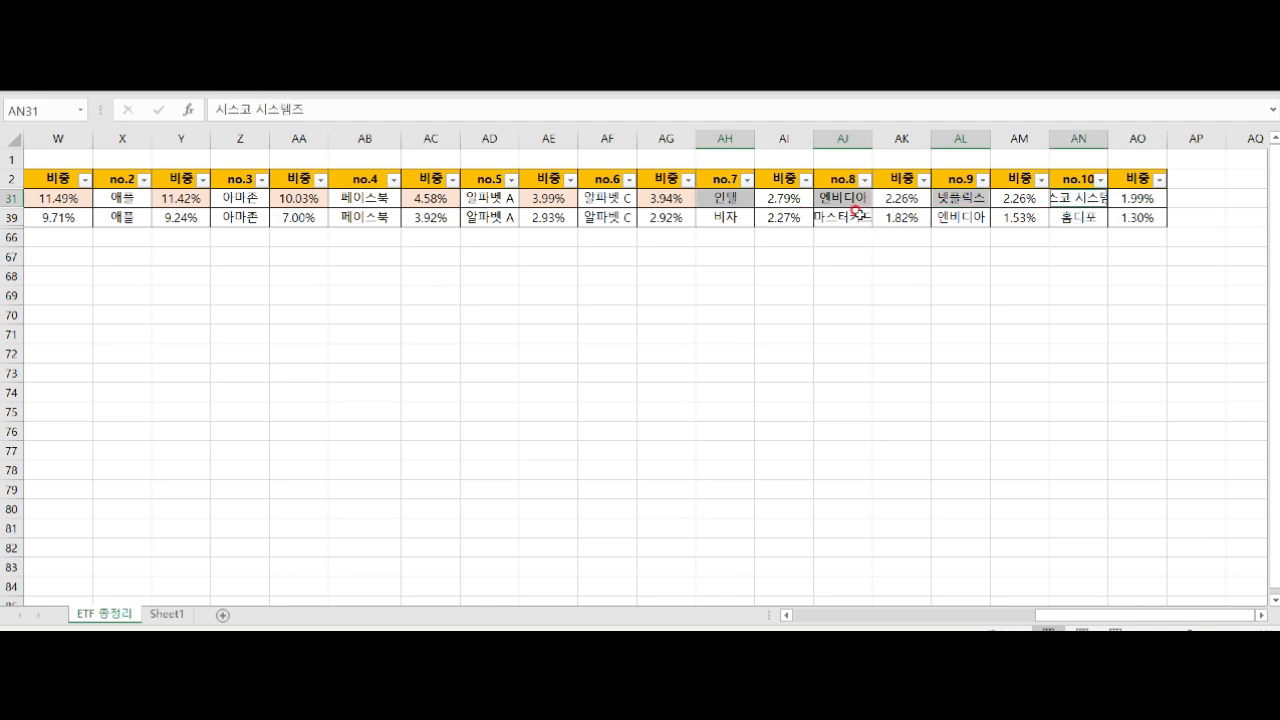
left_click(748, 220)
left_click_drag(738, 222, 1184, 219)
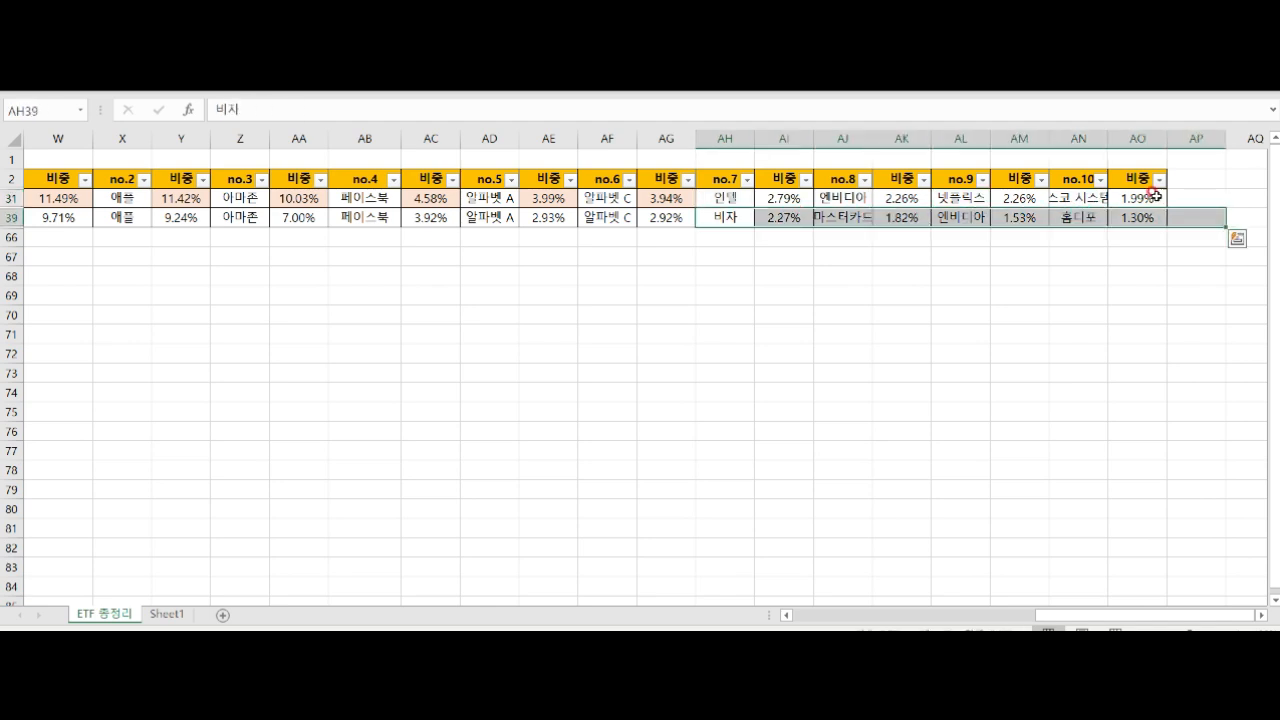
left_click(1153, 197)
Review both ETF rows as a whole, from the 운용자금 column through the holdings, checking QQQ's highlights from E31 onward
left_click_drag(932, 212, 280, 225)
left_click(699, 255)
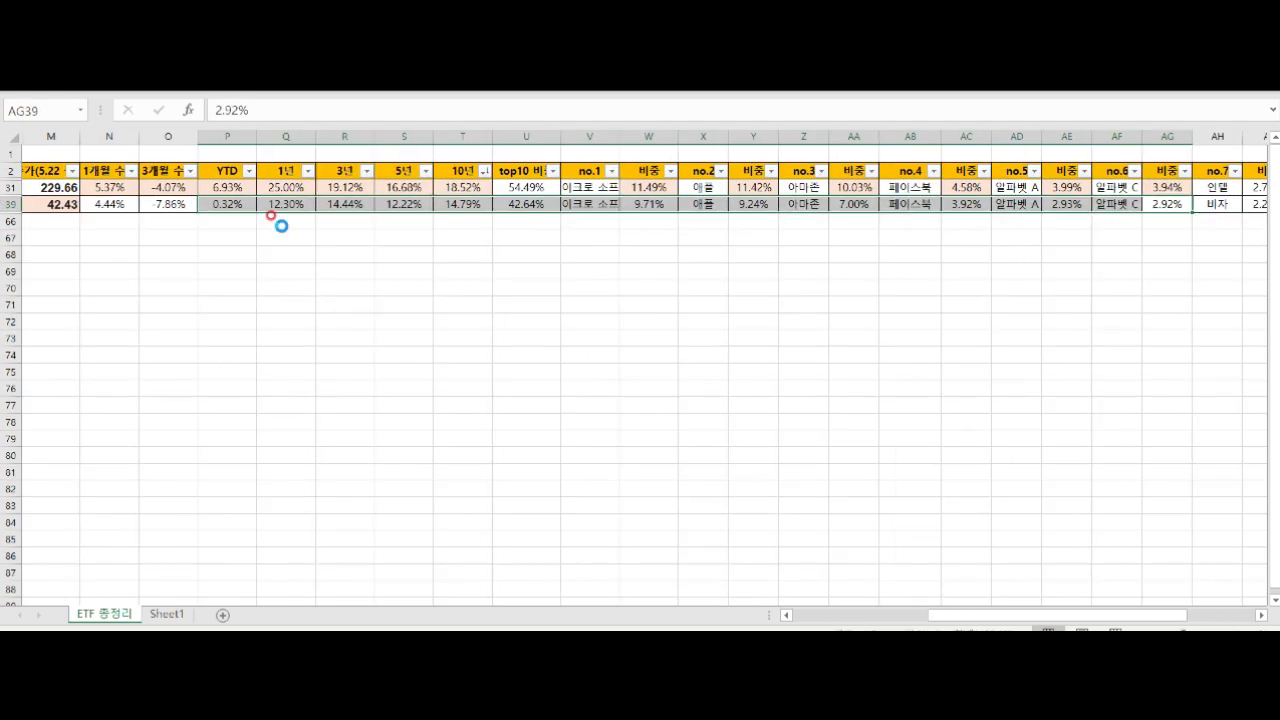
scroll(280, 225, "down", 2)
left_click_drag(634, 217, 20, 178)
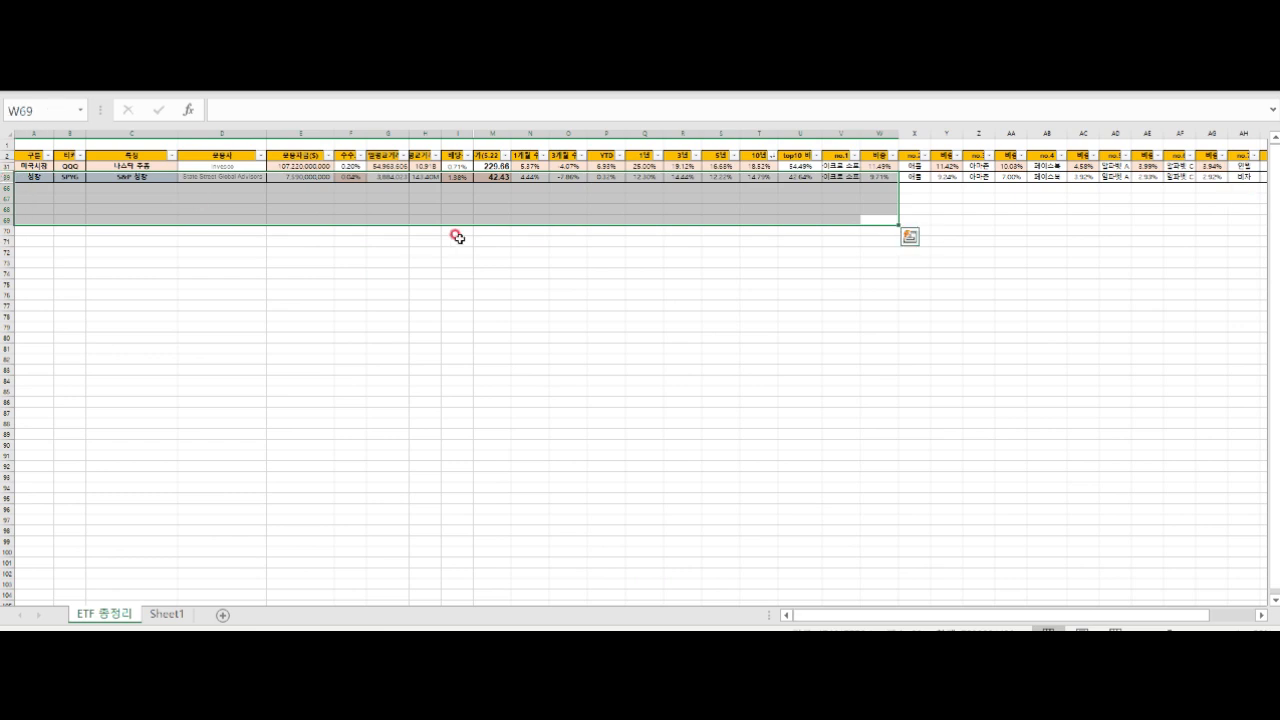
left_click(311, 188)
left_click_drag(296, 164, 1172, 166)
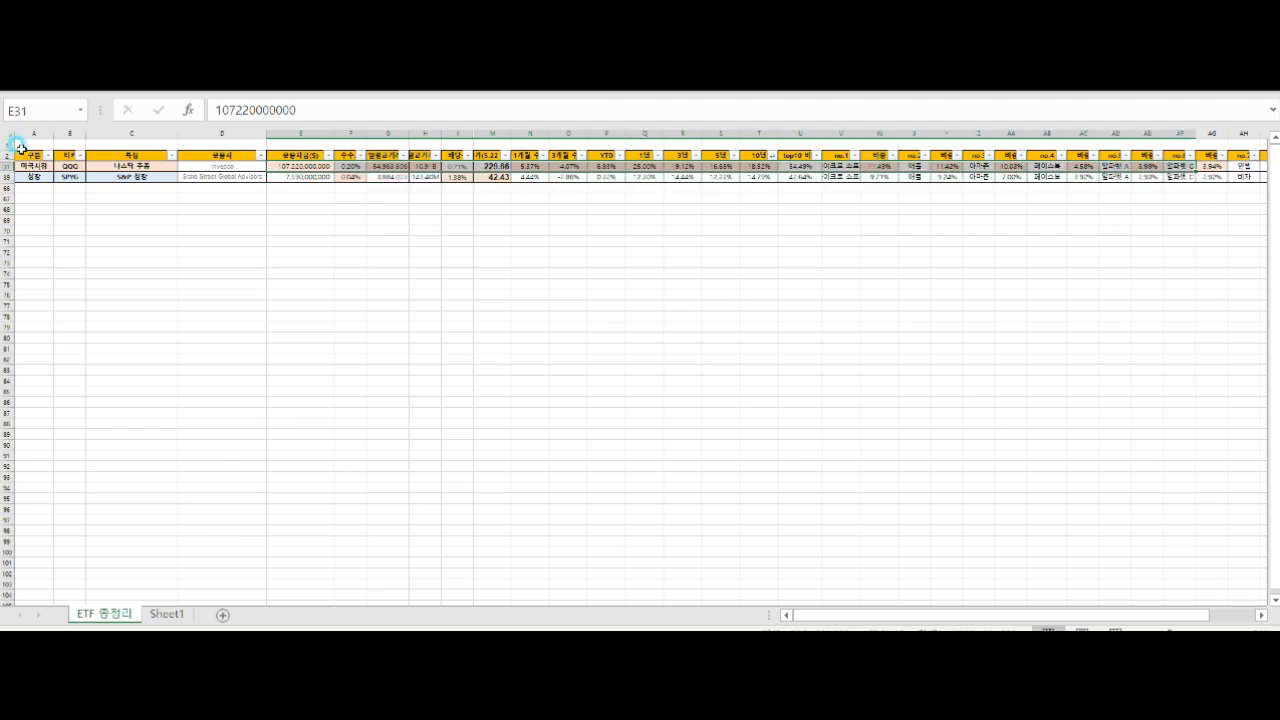
left_click(62, 164)
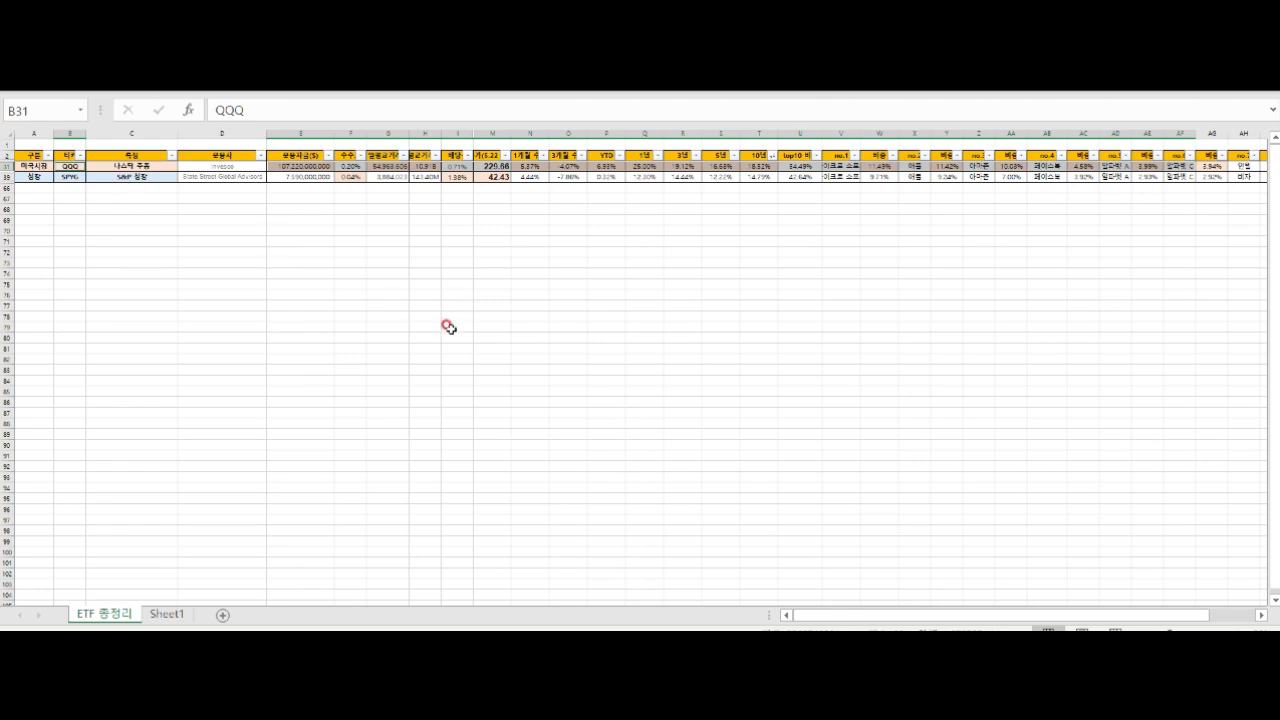
Review QQQ's returns from N31 to T31 against SPYG's and weigh up the two tickers in column B
scroll(448, 327, "up", 3)
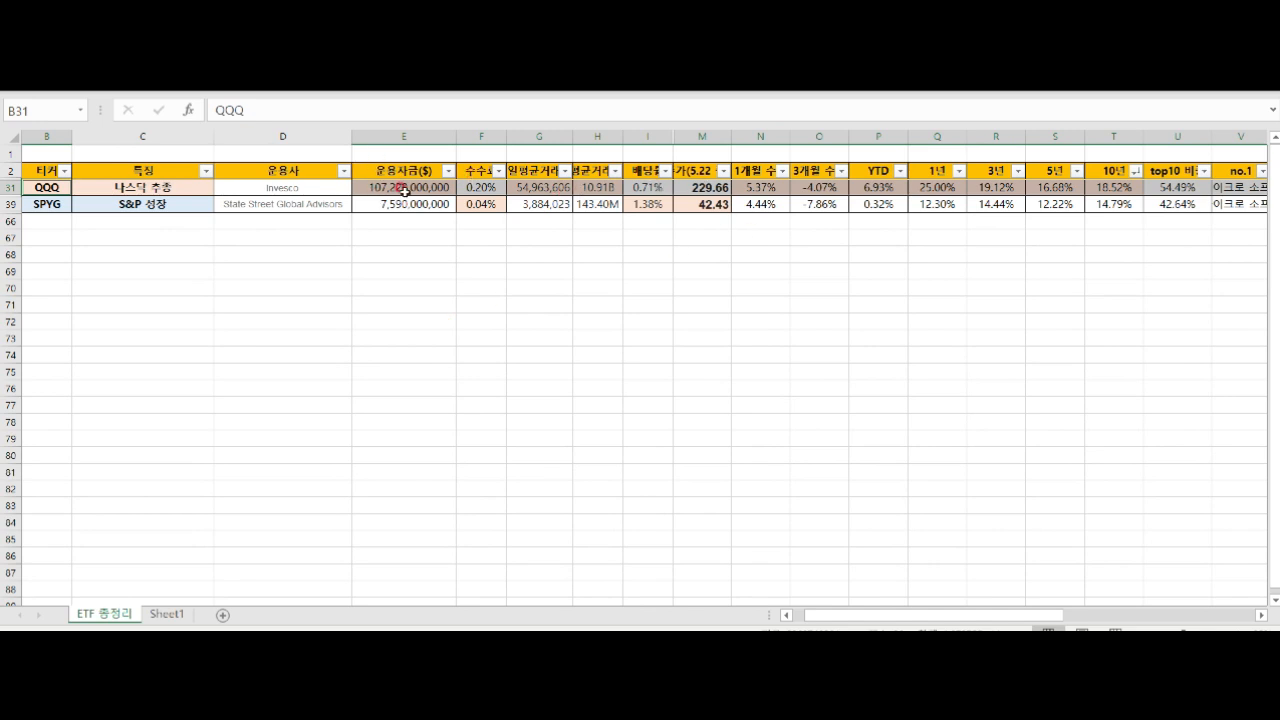
left_click(838, 202)
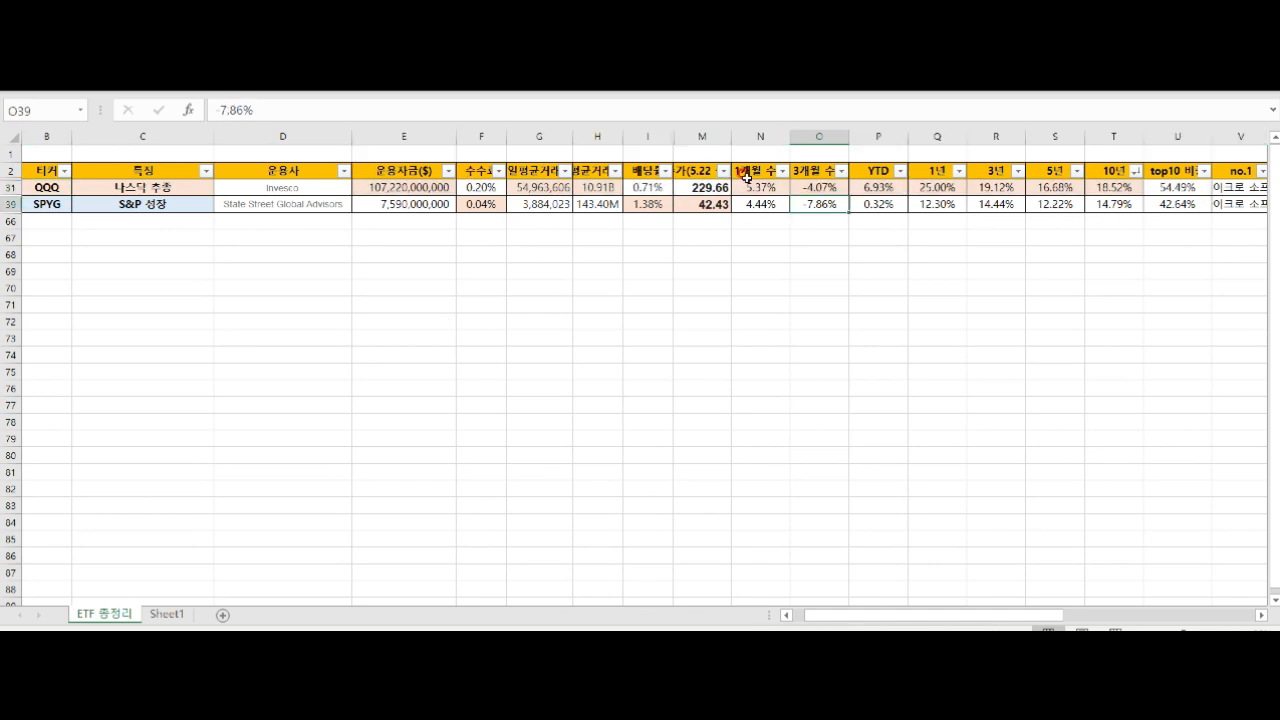
left_click_drag(757, 185, 1126, 182)
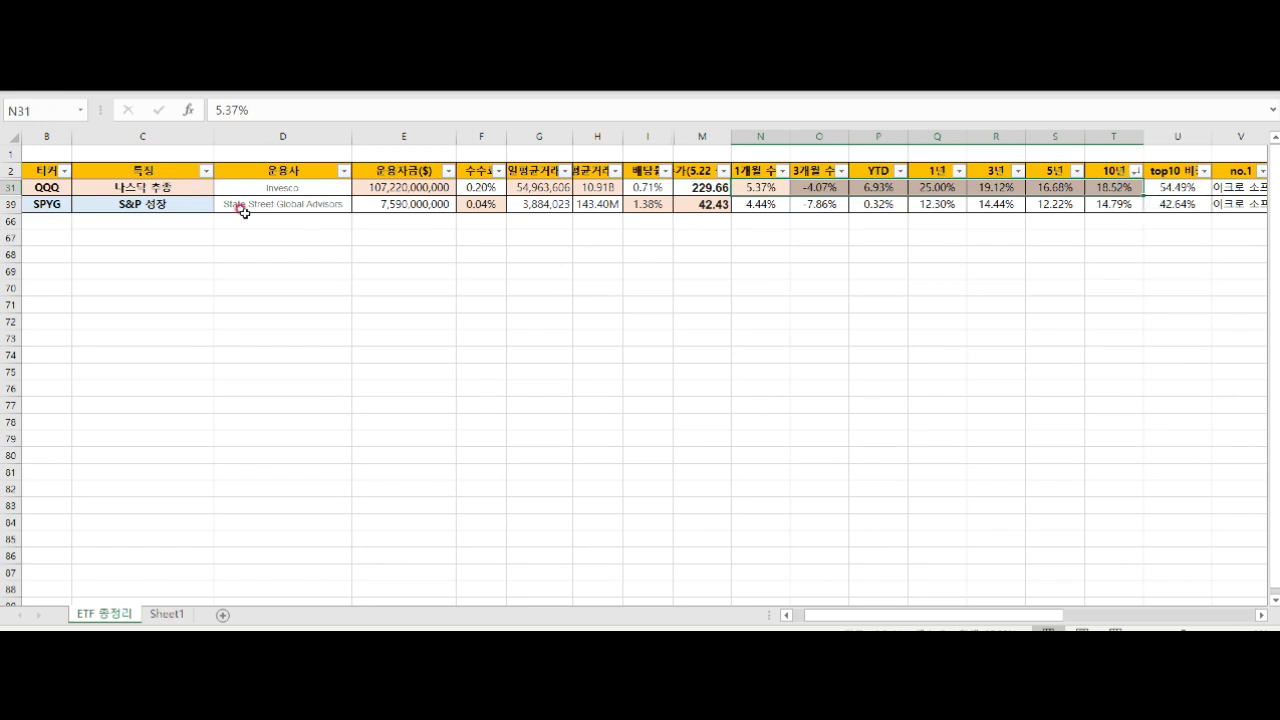
left_click(55, 187)
left_click(53, 206)
left_click(50, 184)
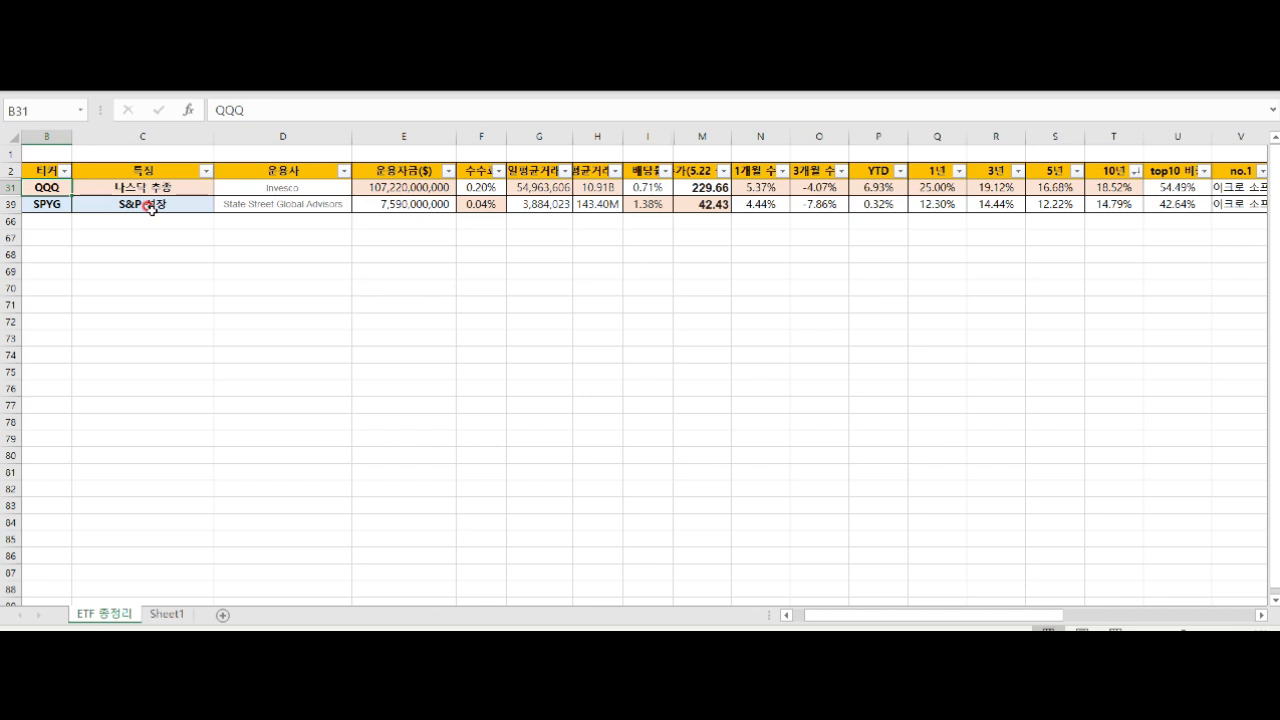
left_click(343, 348)
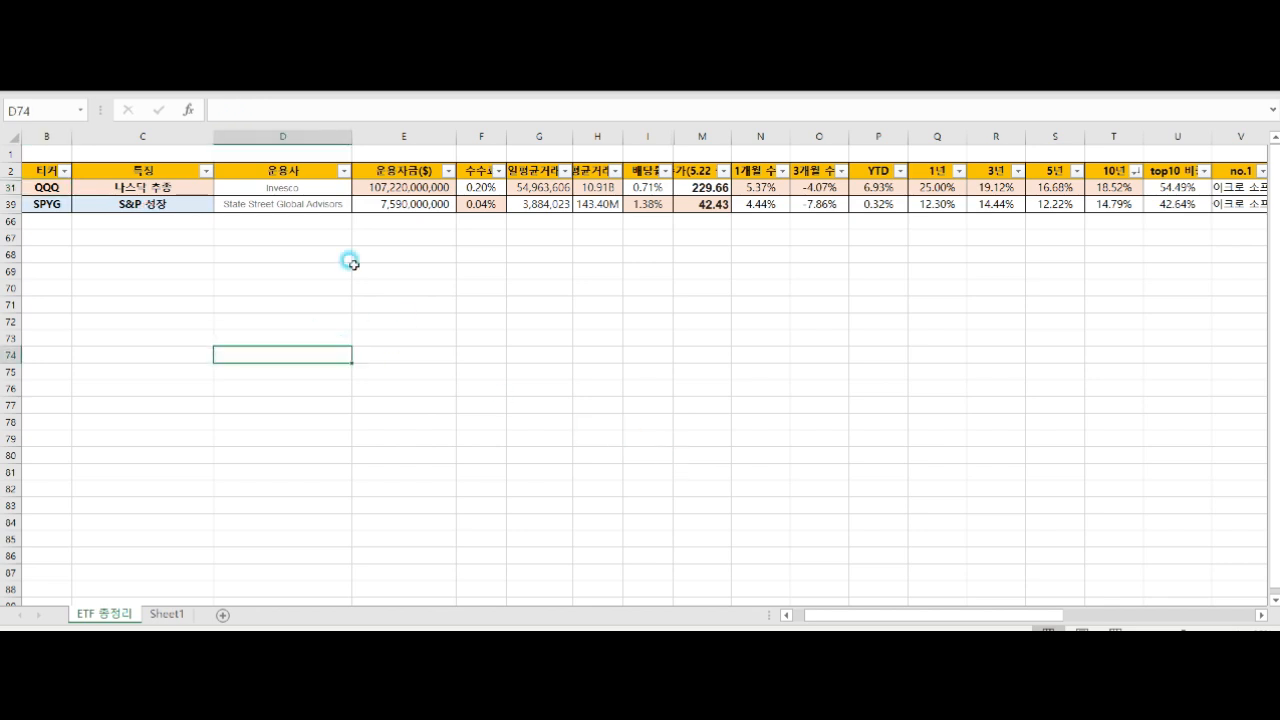
left_click(47, 185)
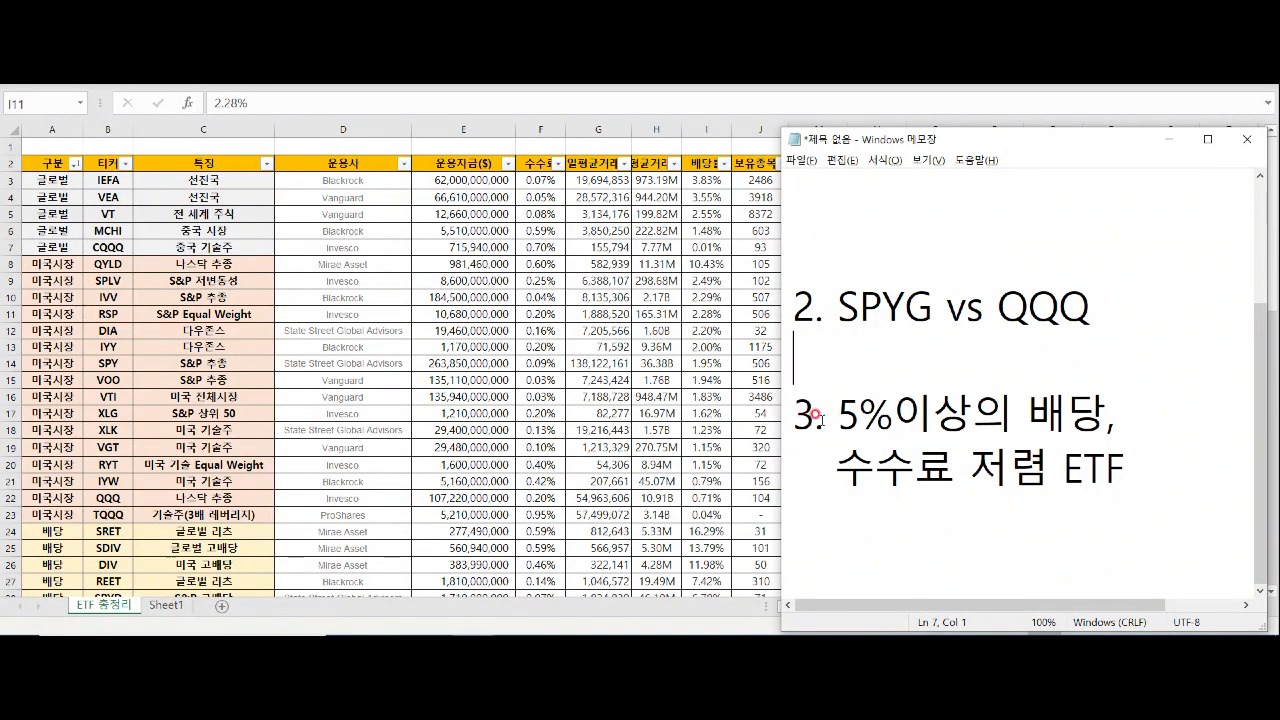
Highlight the "5%이상의 배당," condition of question 3 in Notepad
left_click_drag(838, 415, 1103, 396)
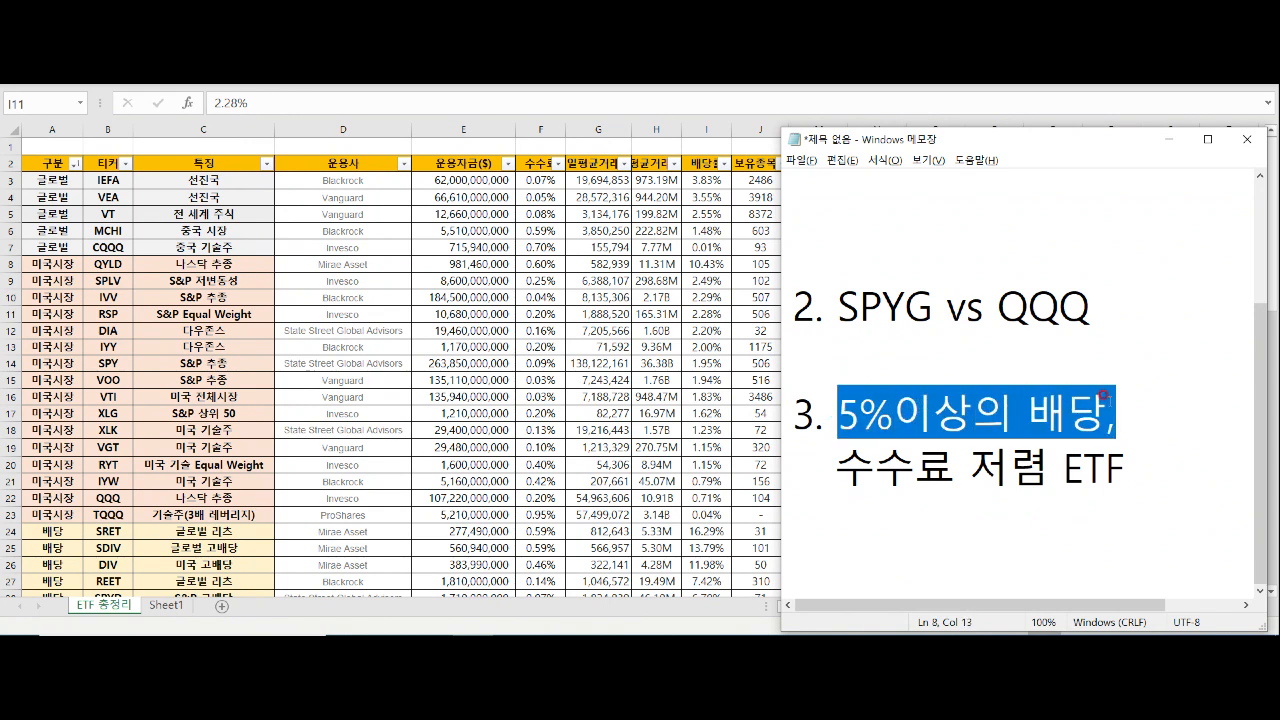
Highlight the whole of question 3 in Notepad, covering both the dividend and the low-fee condition
left_click(1126, 451)
left_click_drag(882, 416, 768, 408)
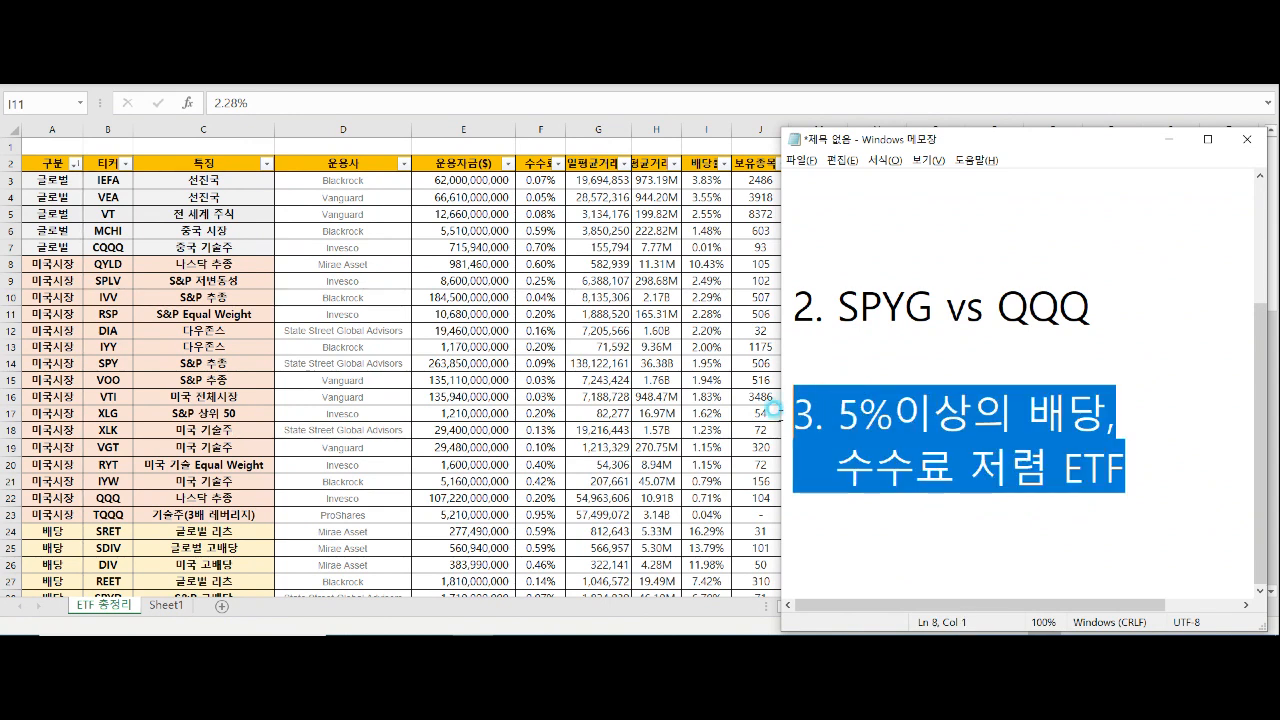
left_click(1130, 486)
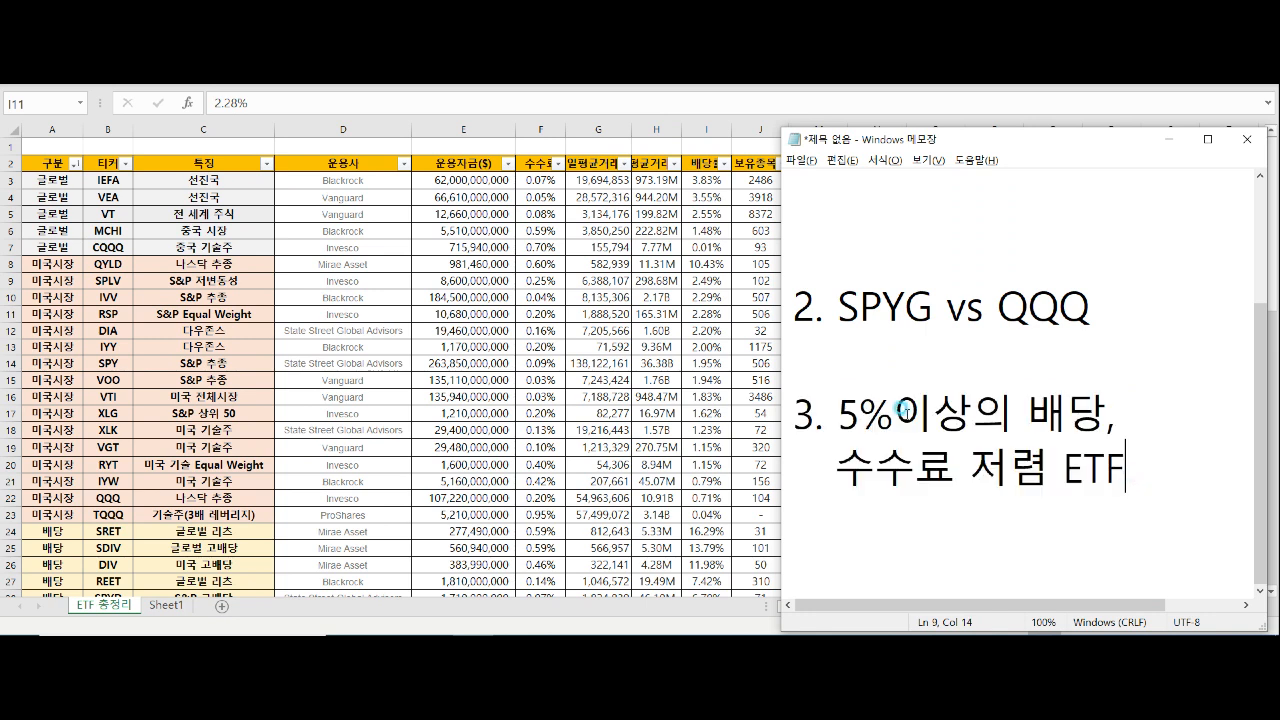
Switch back to the Excel ETF table and sort it by the 배당률 column in descending order
left_click(394, 280)
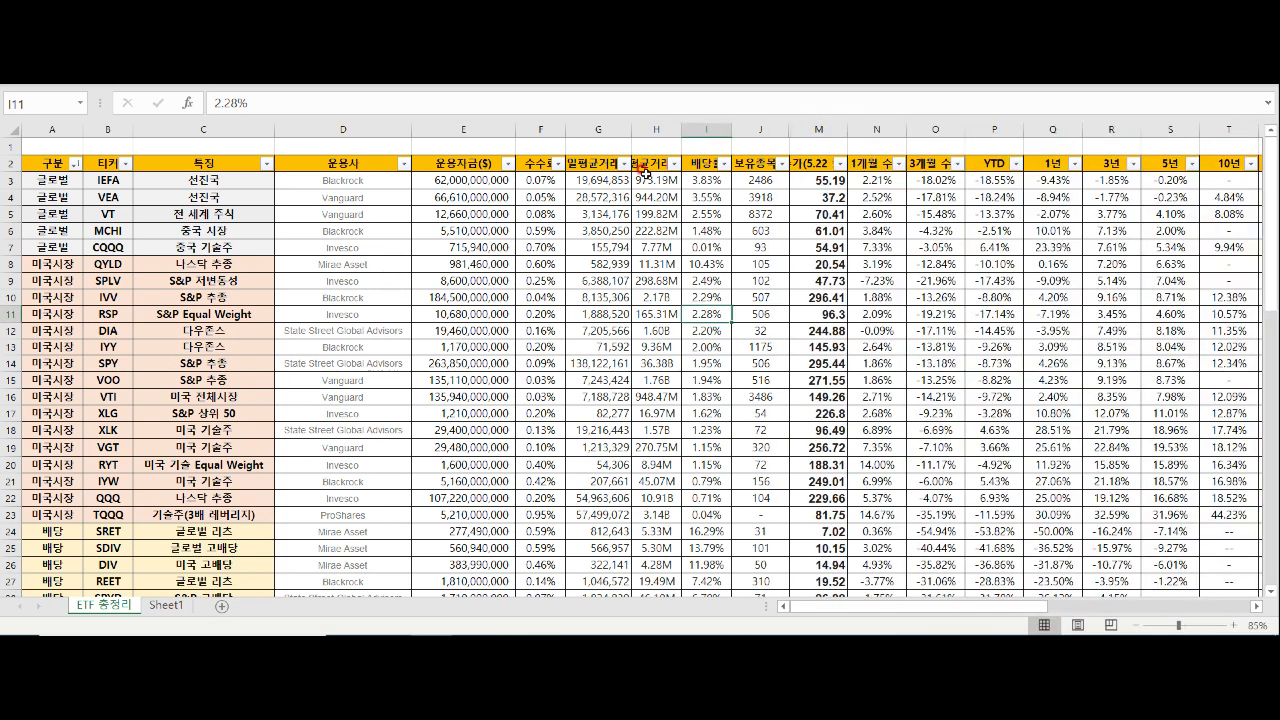
left_click(700, 165)
left_click(702, 263)
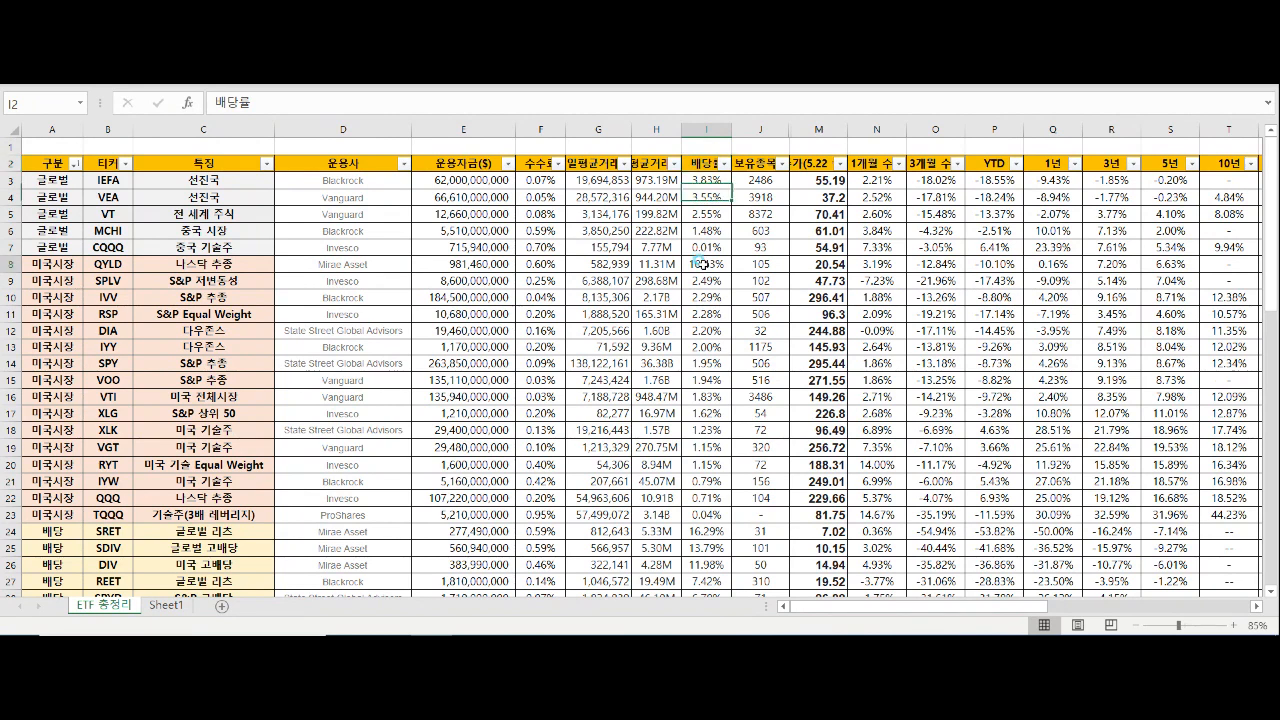
left_click(724, 164)
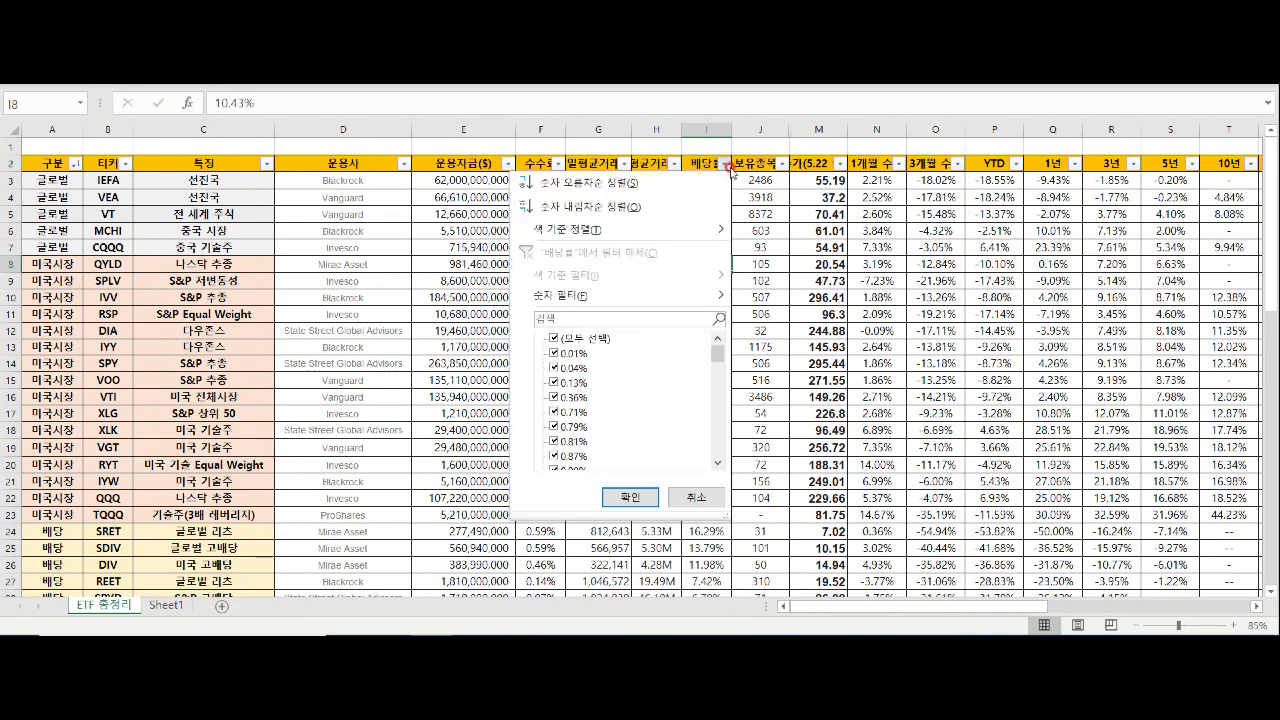
left_click(670, 205)
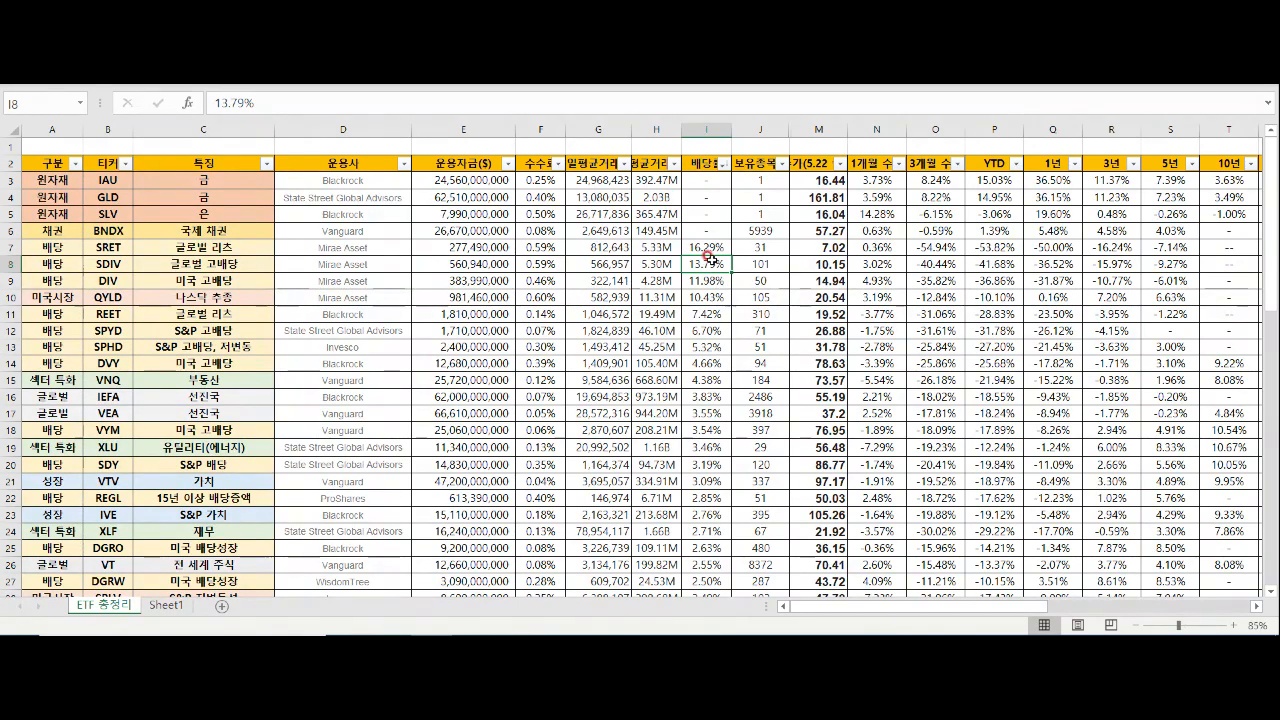
Hide rows 3 to 6, the commodity and bond ETFs that have no dividend rate
left_click_drag(713, 246, 108, 532)
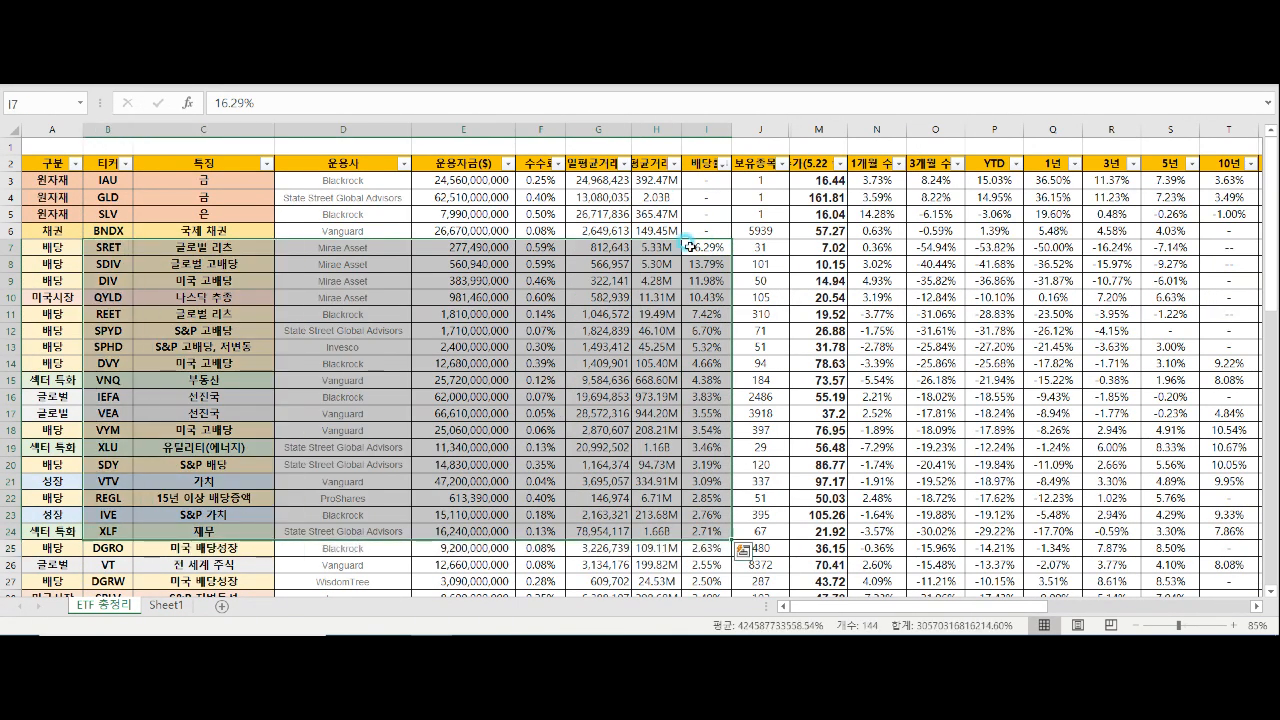
left_click_drag(705, 180, 702, 222)
left_click(6, 178)
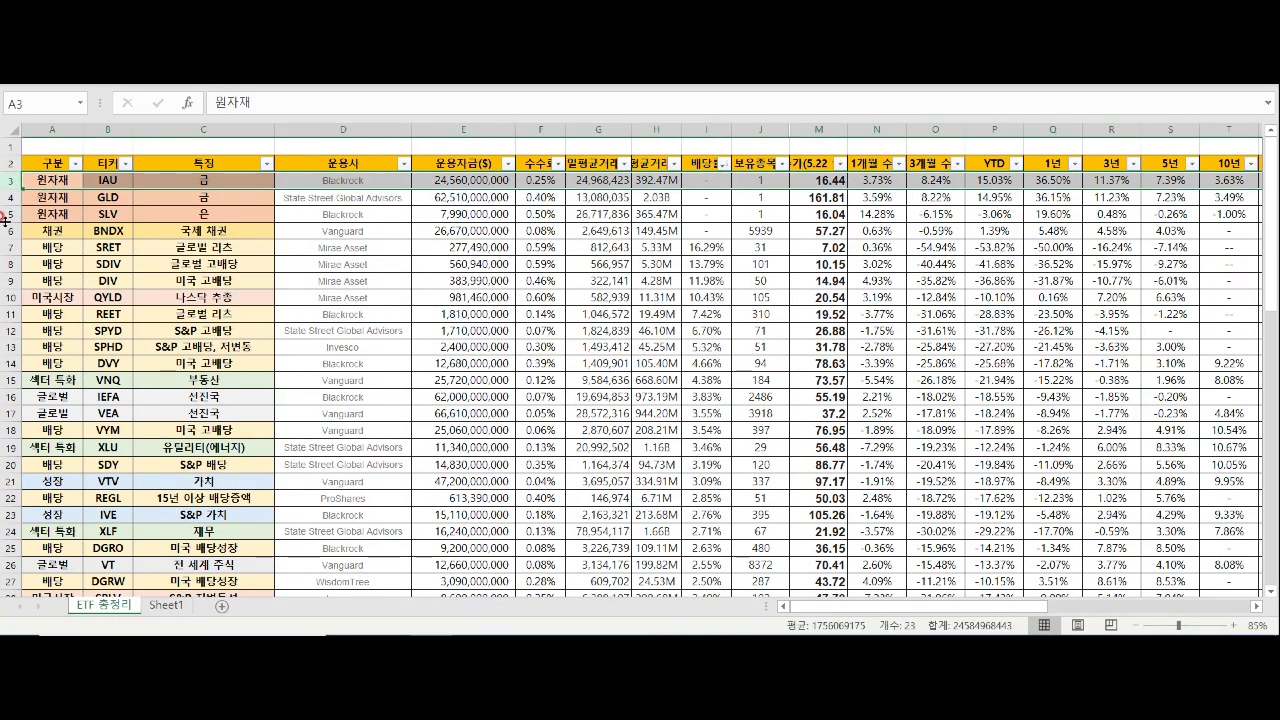
left_click(6, 231, "shift")
right_click(6, 230)
left_click(88, 487)
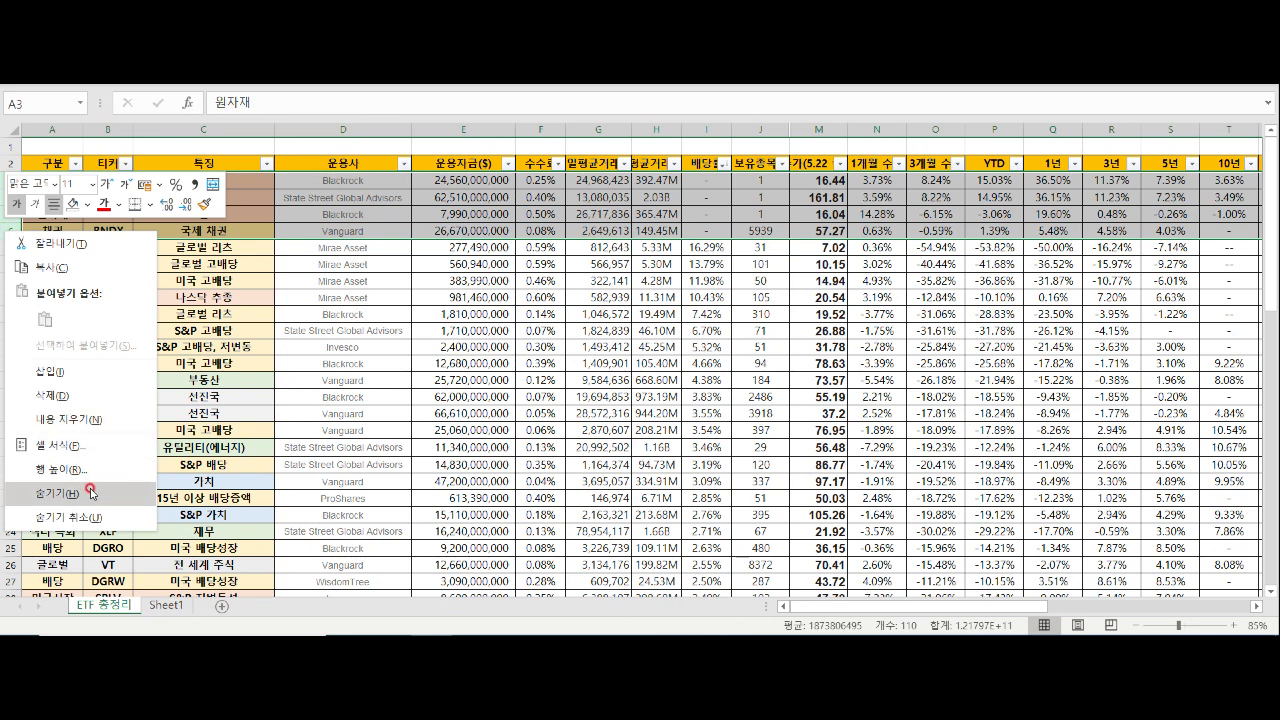
left_click(126, 478)
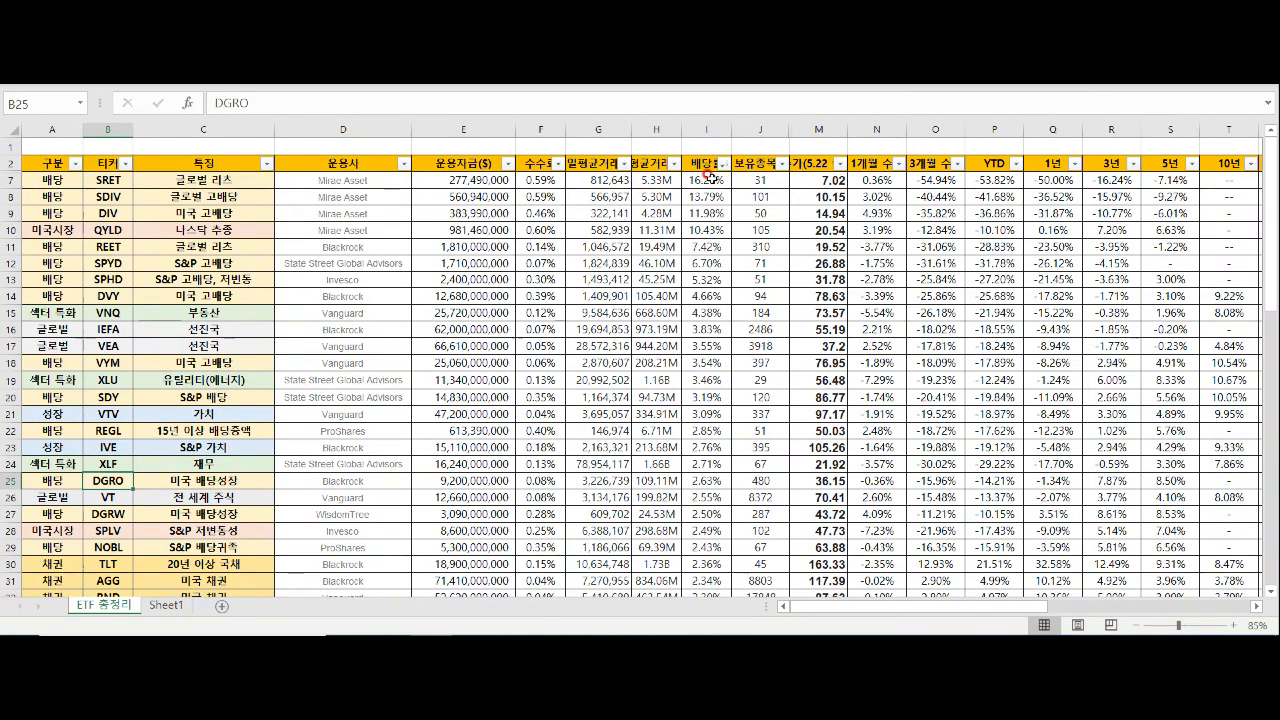
Mark out the dividend rates of 5% or more in I7:I13 and hide rows 14 to 65 below them
left_click_drag(711, 280, 708, 180)
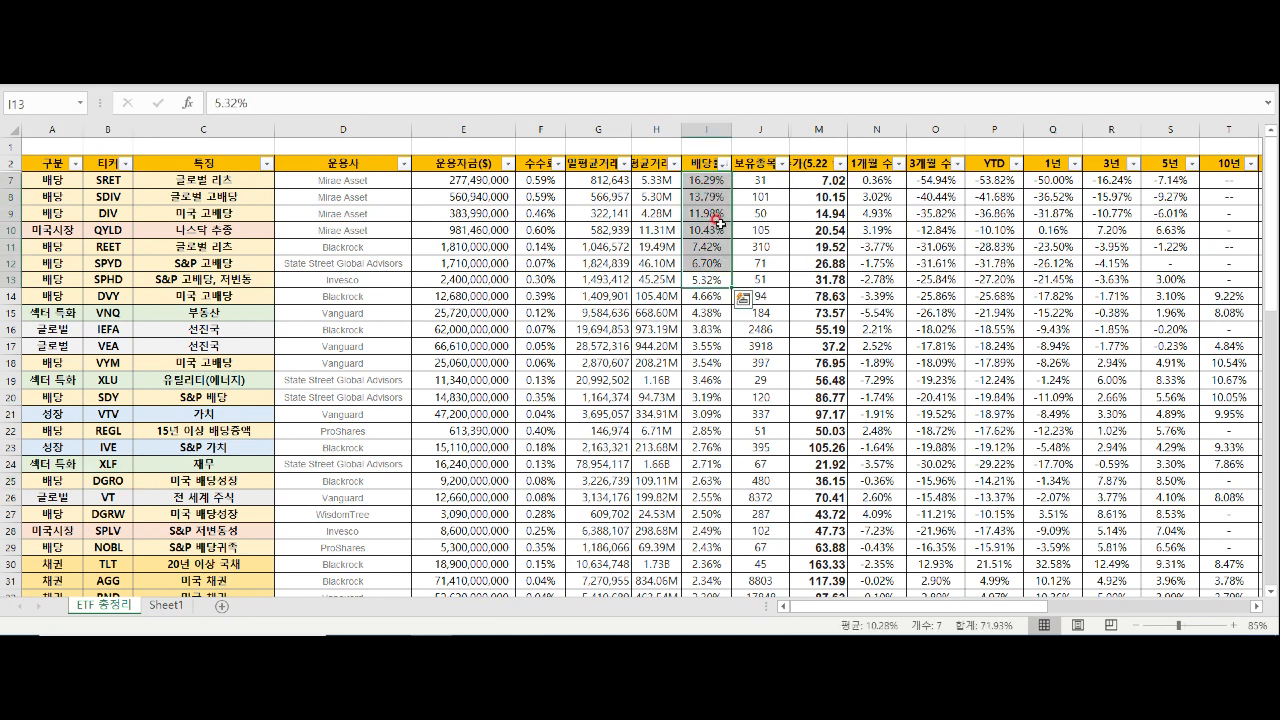
left_click(703, 297)
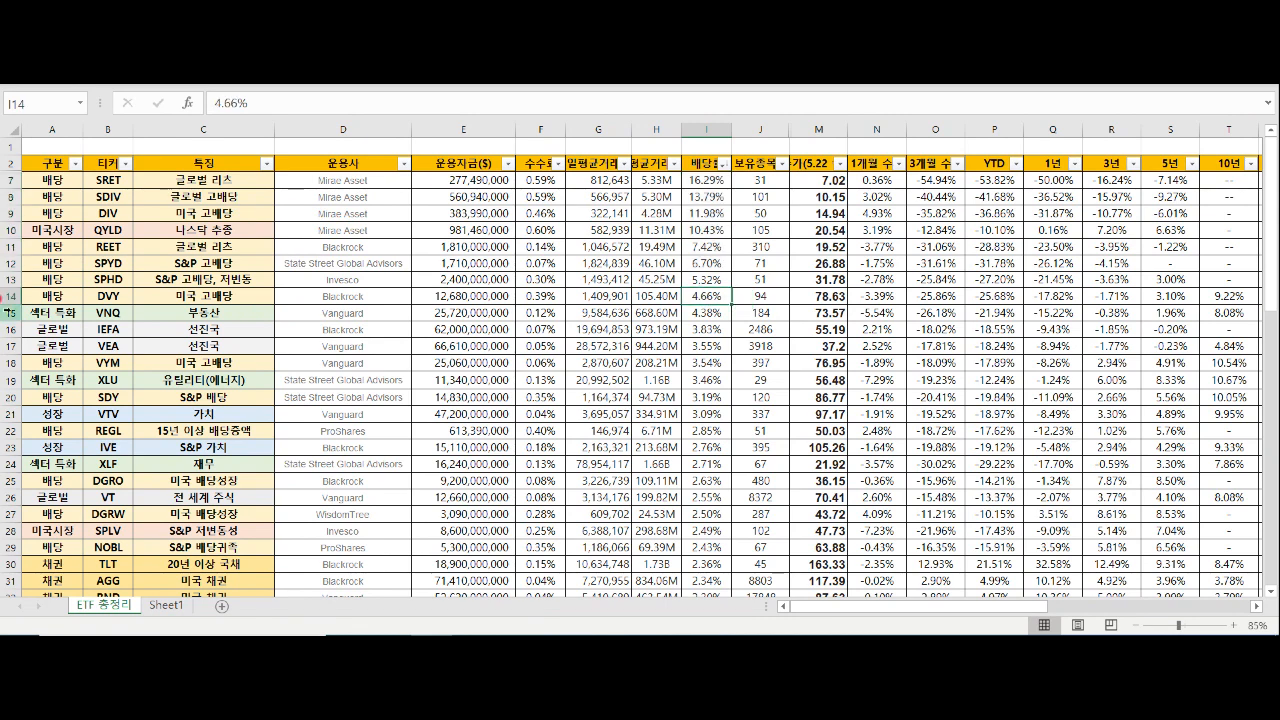
left_click(13, 296)
scroll(59, 414, "down", 8)
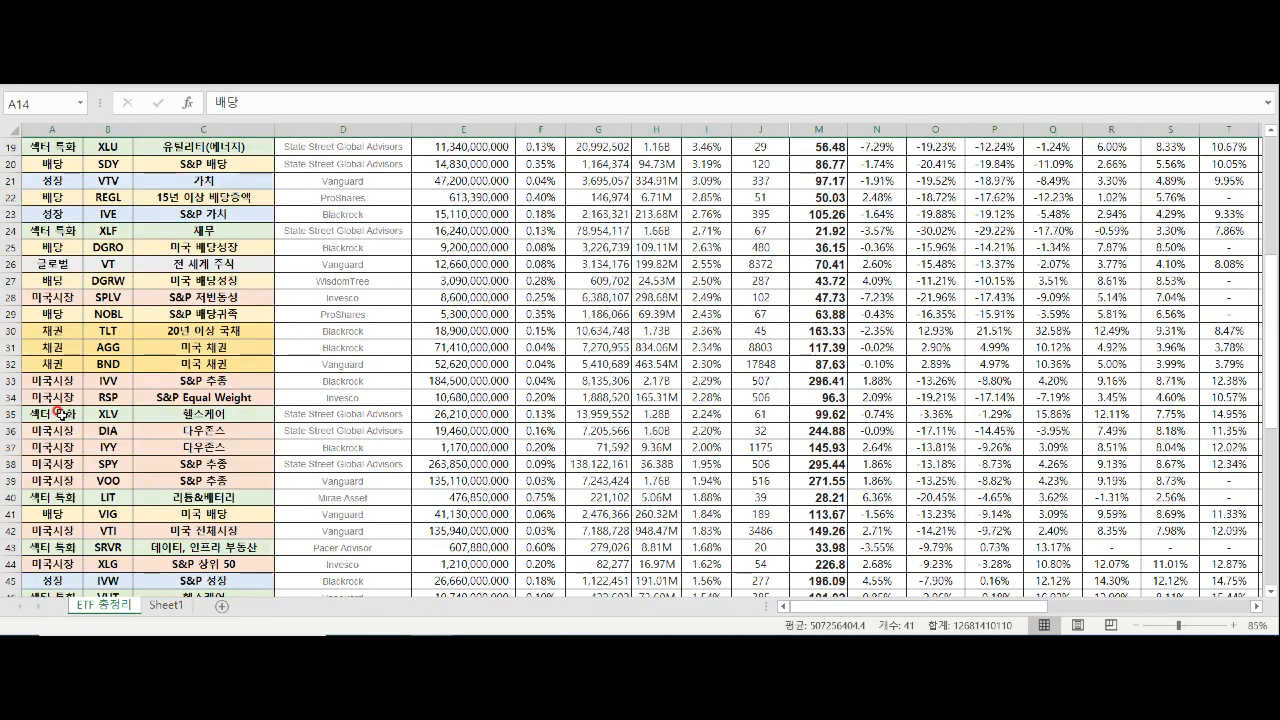
scroll(46, 467, "down", 4)
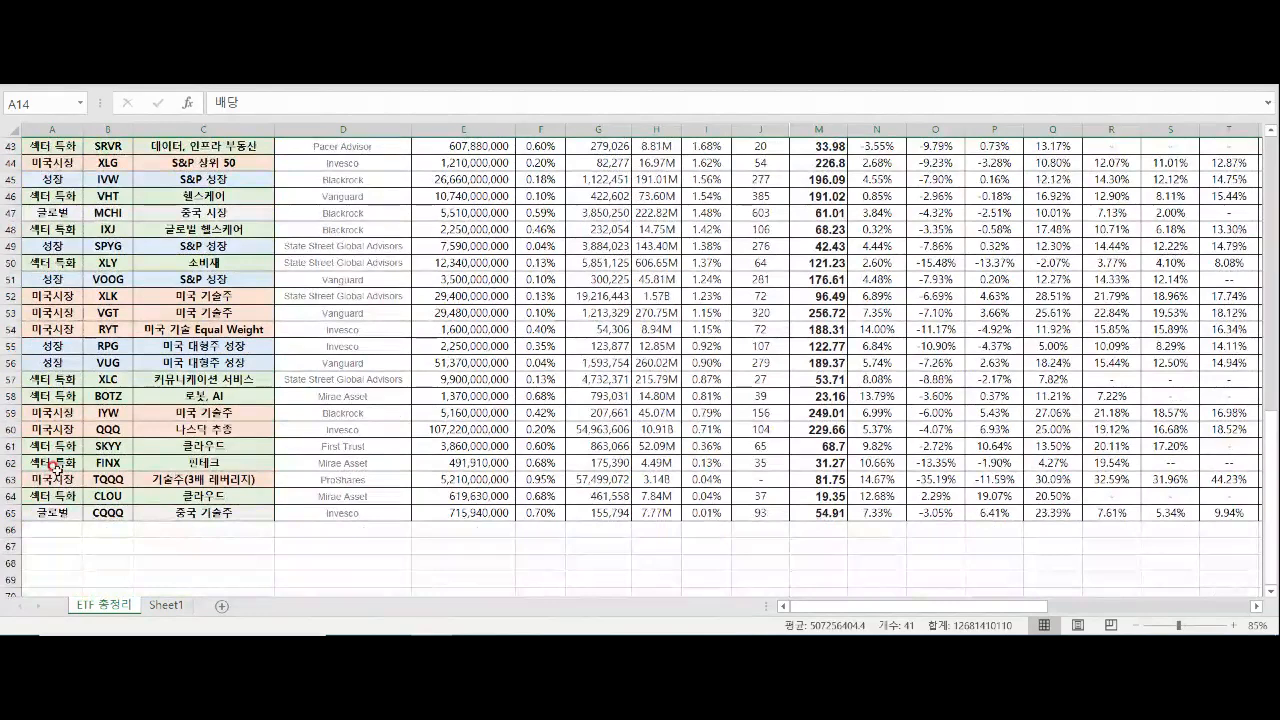
left_click(10, 512, "shift")
right_click(10, 512)
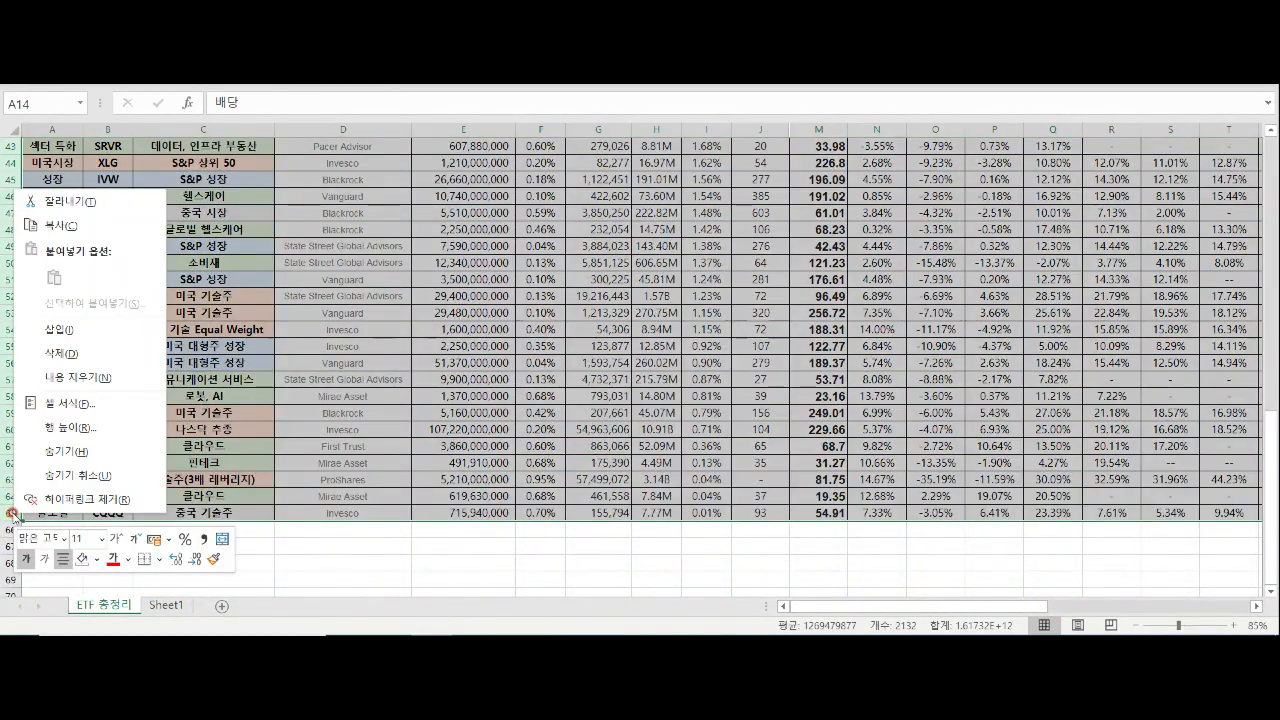
left_click(117, 447)
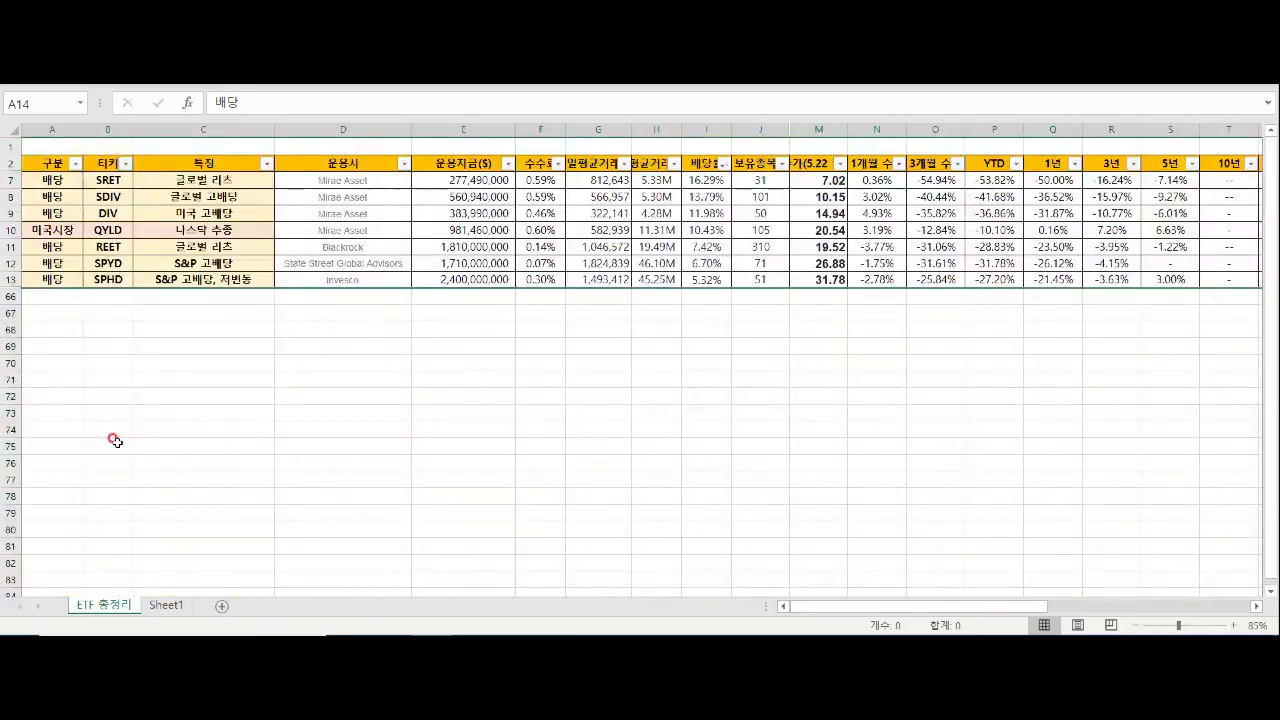
Review the remaining high-dividend tickers in column B, from SRET to SPHD
left_click_drag(110, 180, 116, 274)
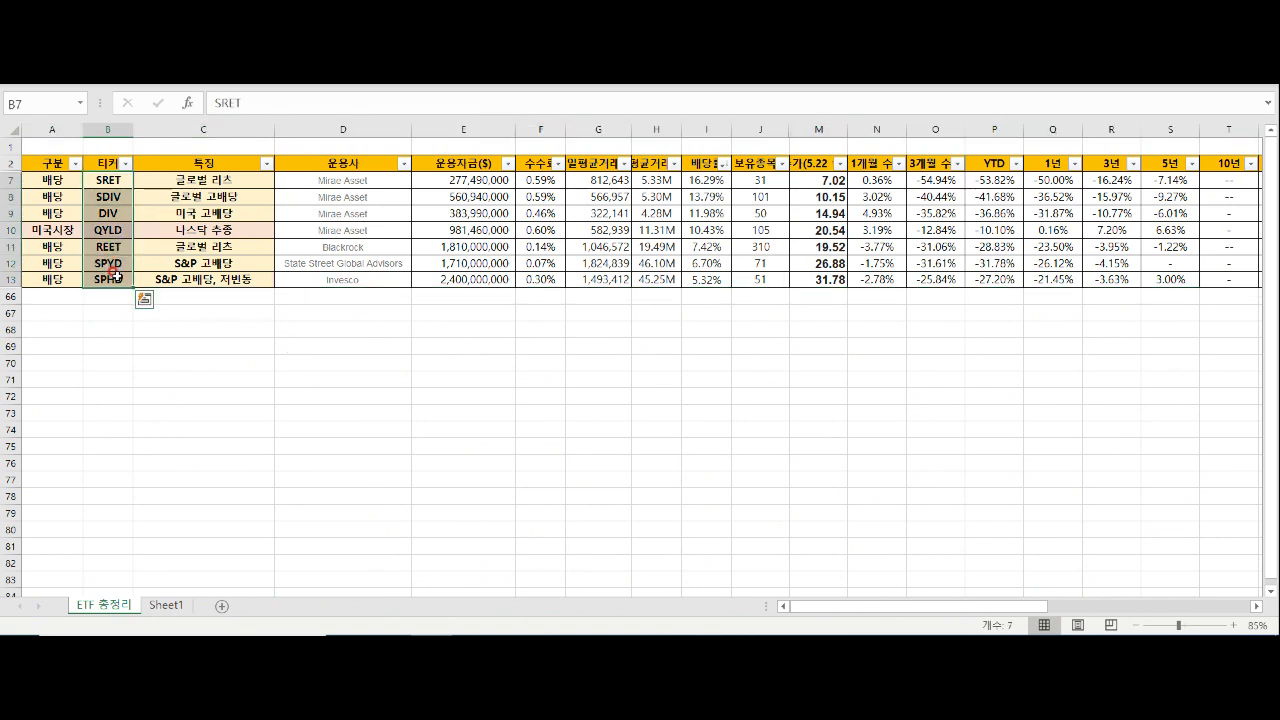
scroll(116, 274, "up", 1)
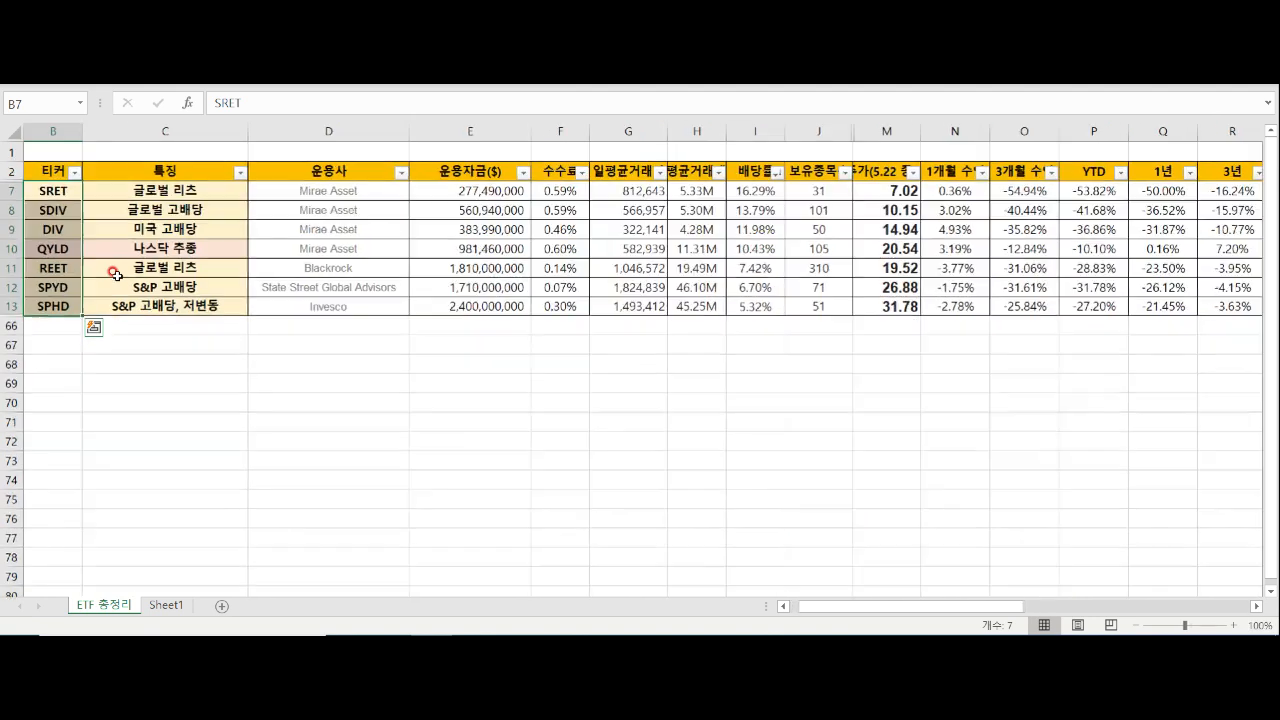
left_click(337, 306)
scroll(3, 268, "left", 1)
left_click_drag(125, 190, 125, 304)
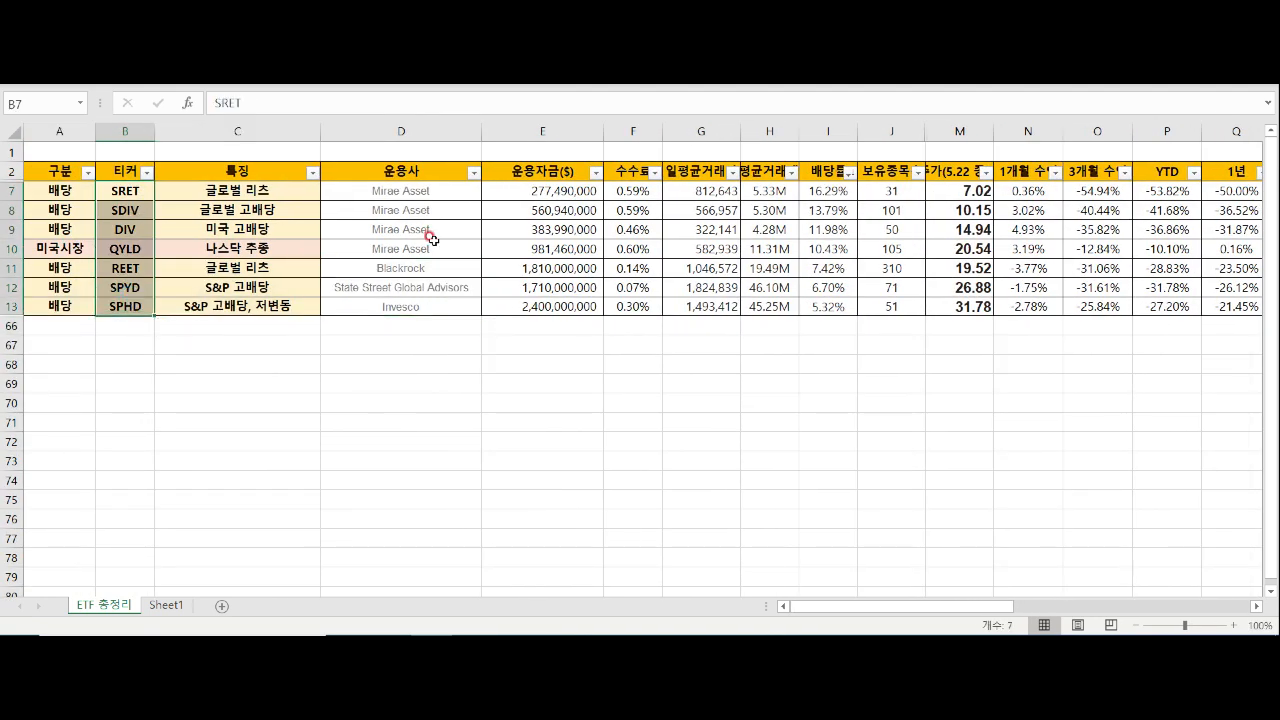
Hide the 운용사 column D
left_click(395, 248)
left_click(427, 130)
right_click(427, 132)
left_click(537, 400)
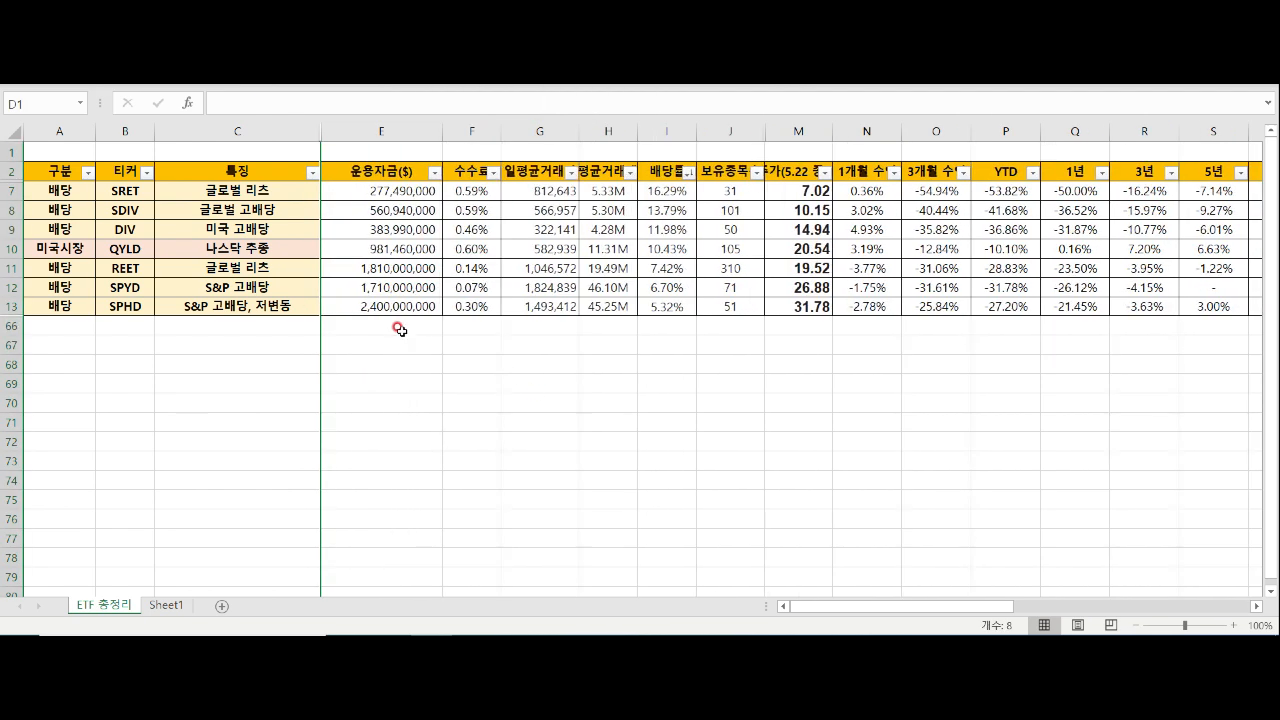
Sort the remaining ETFs by 운용자금($) in descending order and select the three largest, in rows 7 to 9
left_click(432, 172)
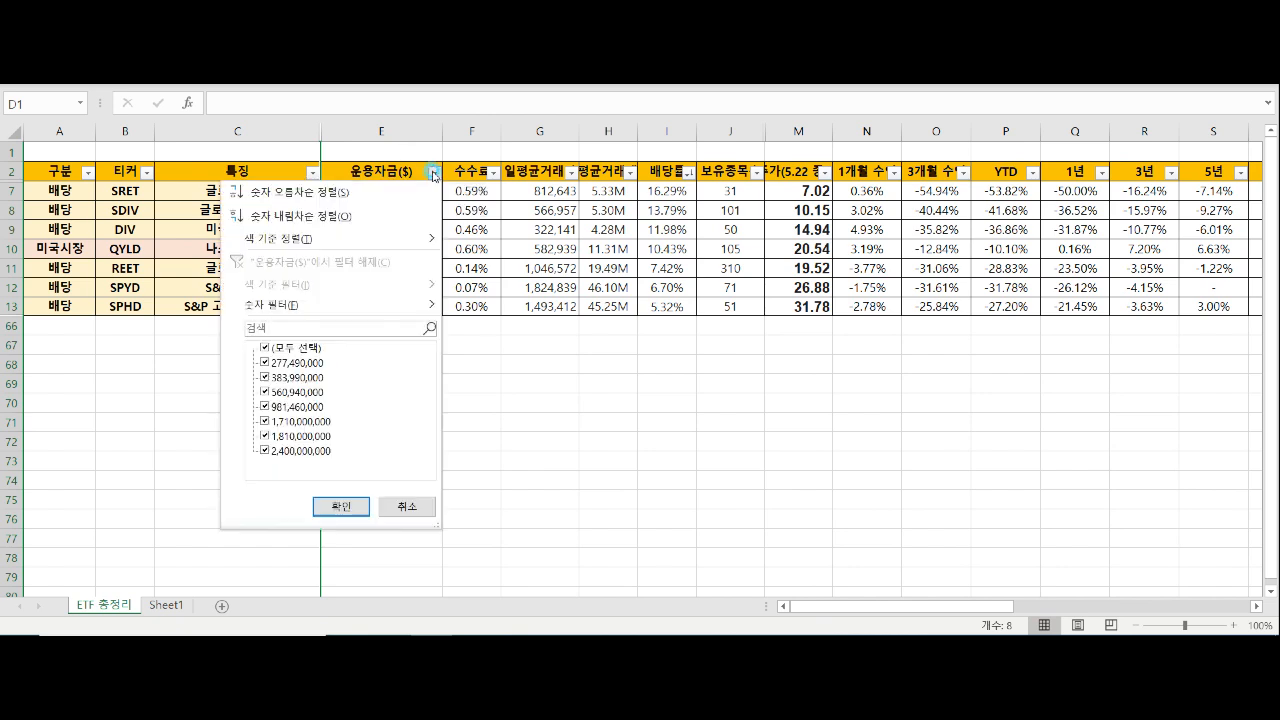
left_click(394, 215)
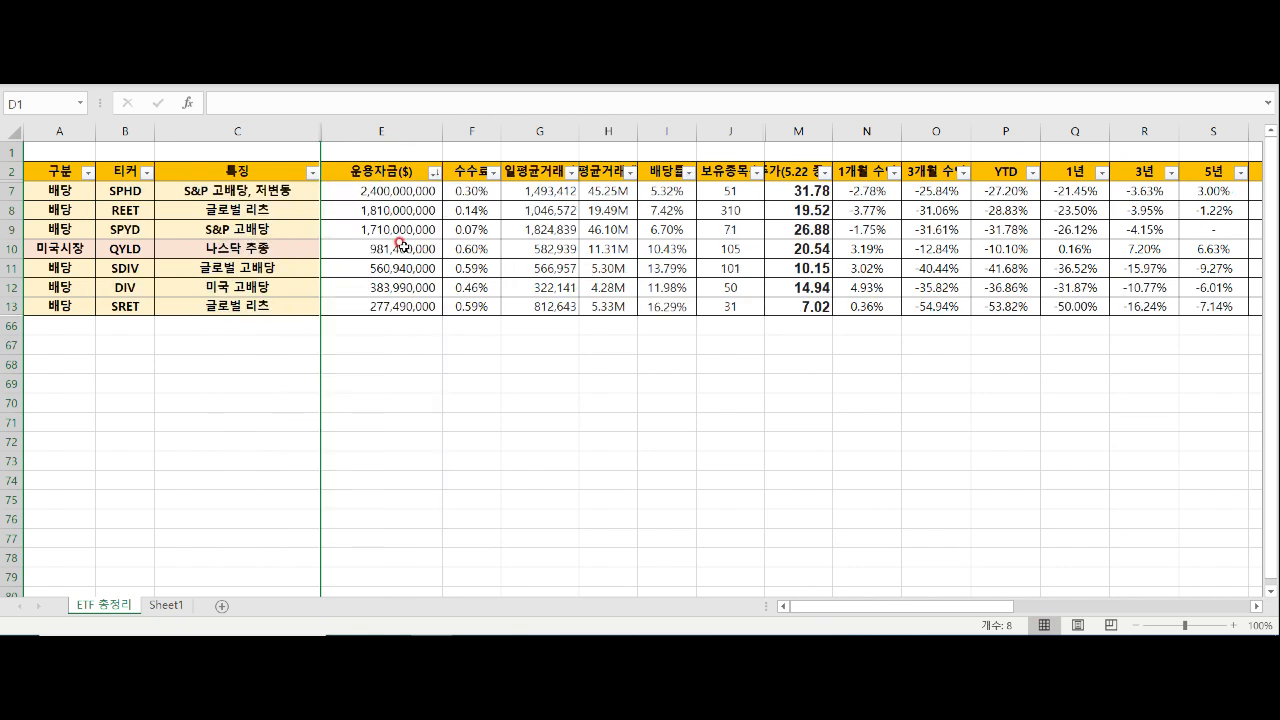
left_click_drag(404, 187, 400, 227)
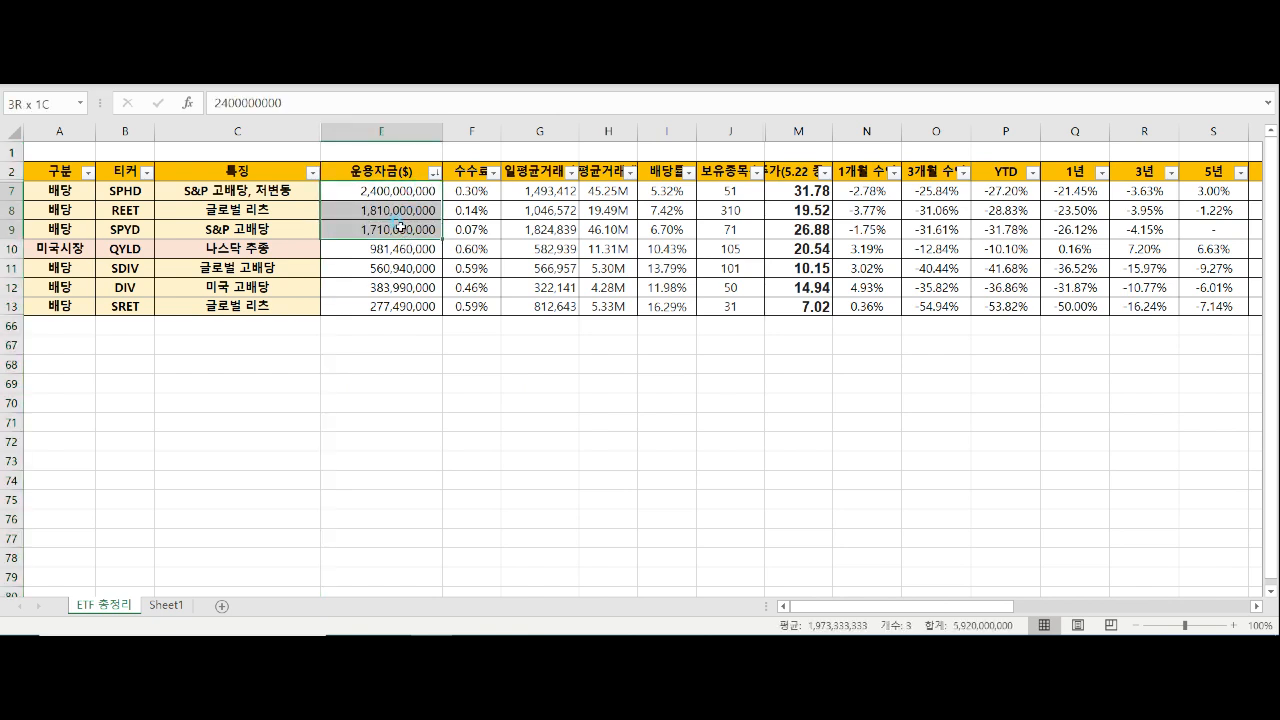
left_click_drag(253, 228, 47, 220)
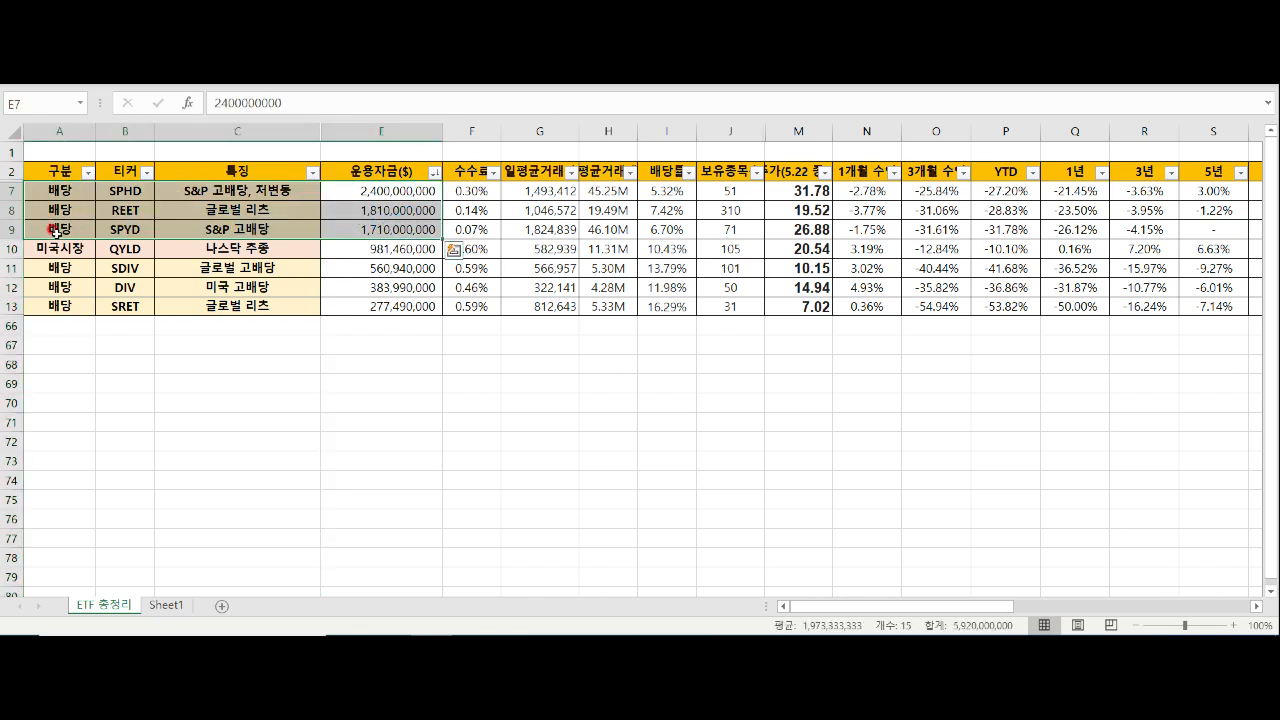
Hide rows 10 to 13, the ETFs with the smaller 운용자금 amounts
left_click(10, 248)
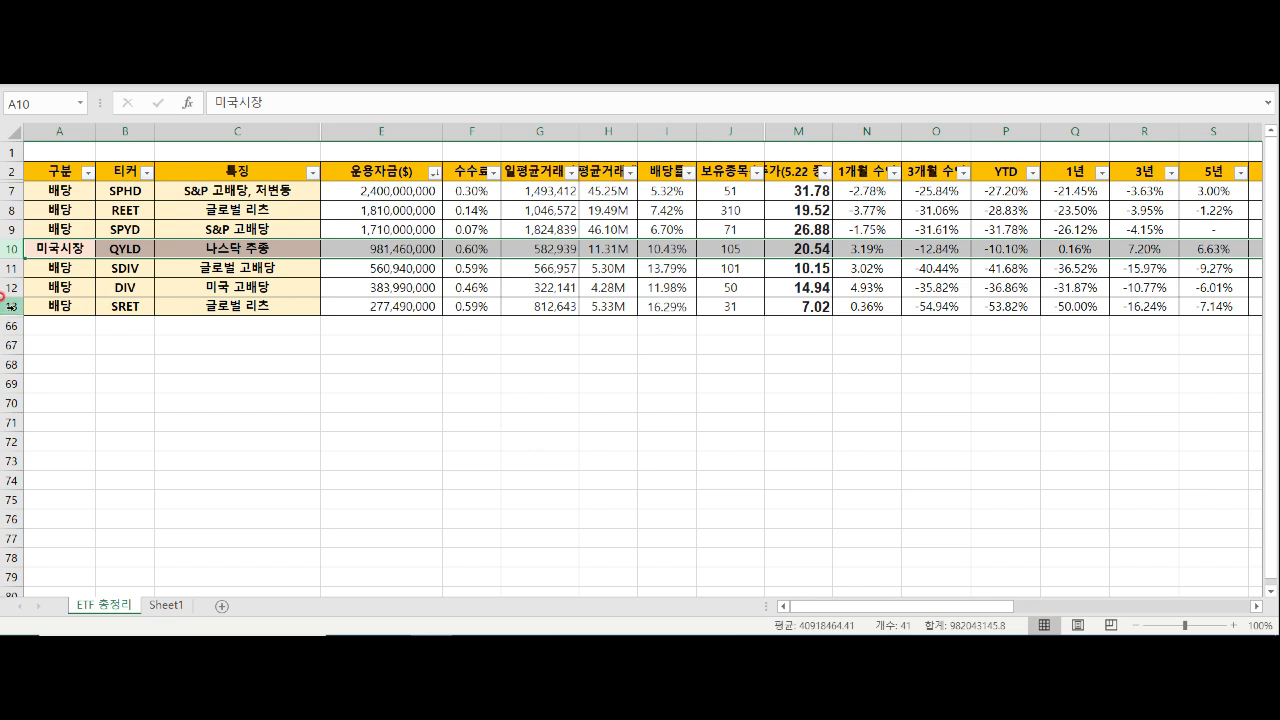
left_click(8, 313, "shift")
right_click(8, 313)
left_click(104, 565)
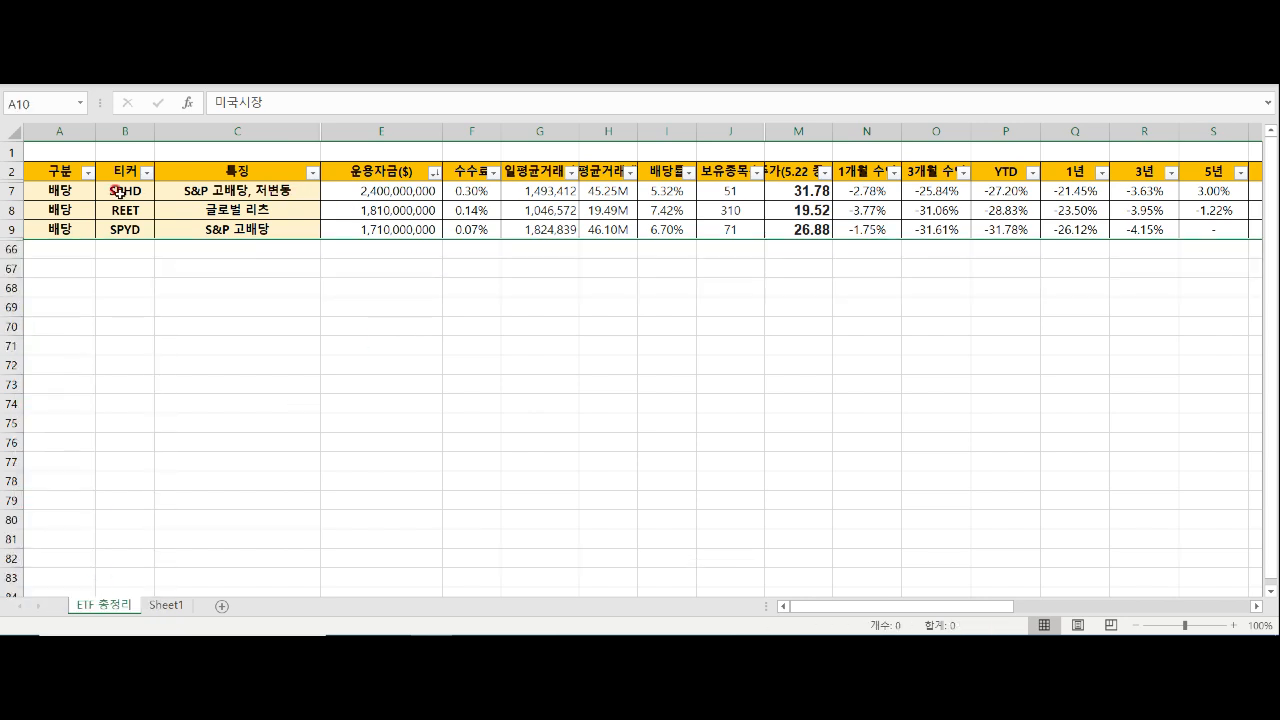
Compare the three remaining ETFs and fill SPYD's 수수료 cell F9 with light orange
left_click_drag(120, 190, 393, 236)
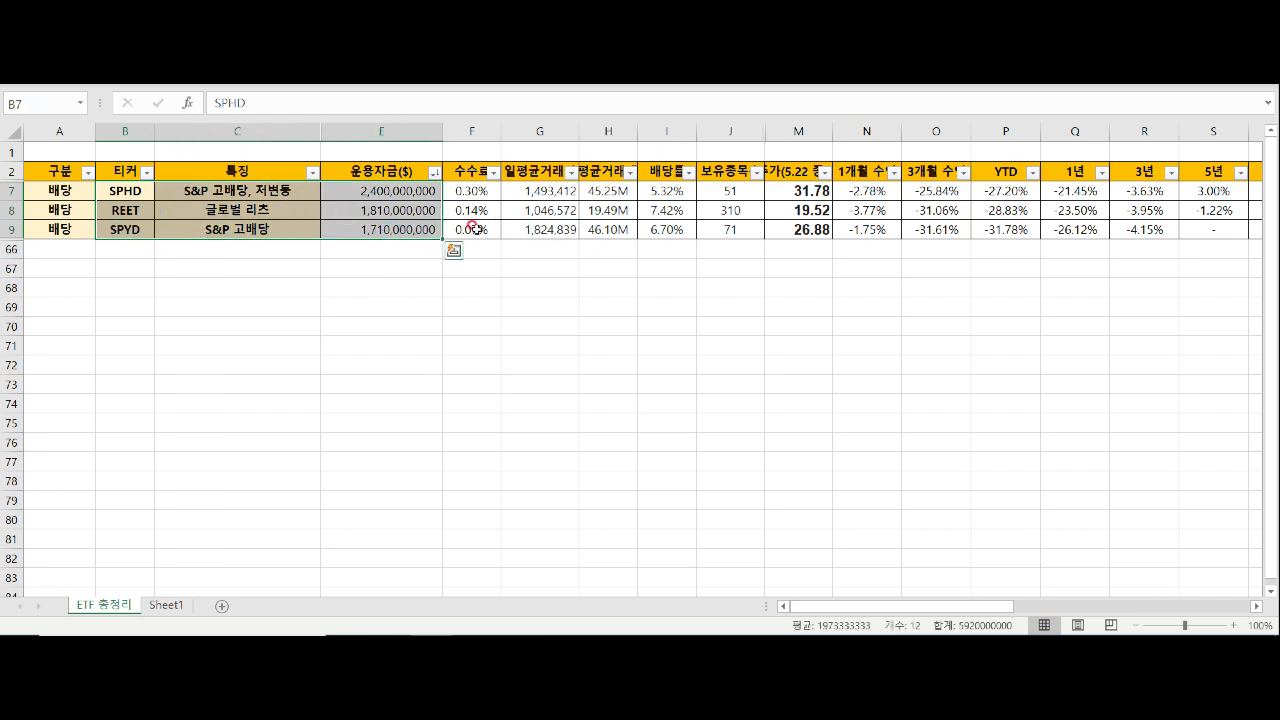
left_click(472, 228)
left_click(267, 54)
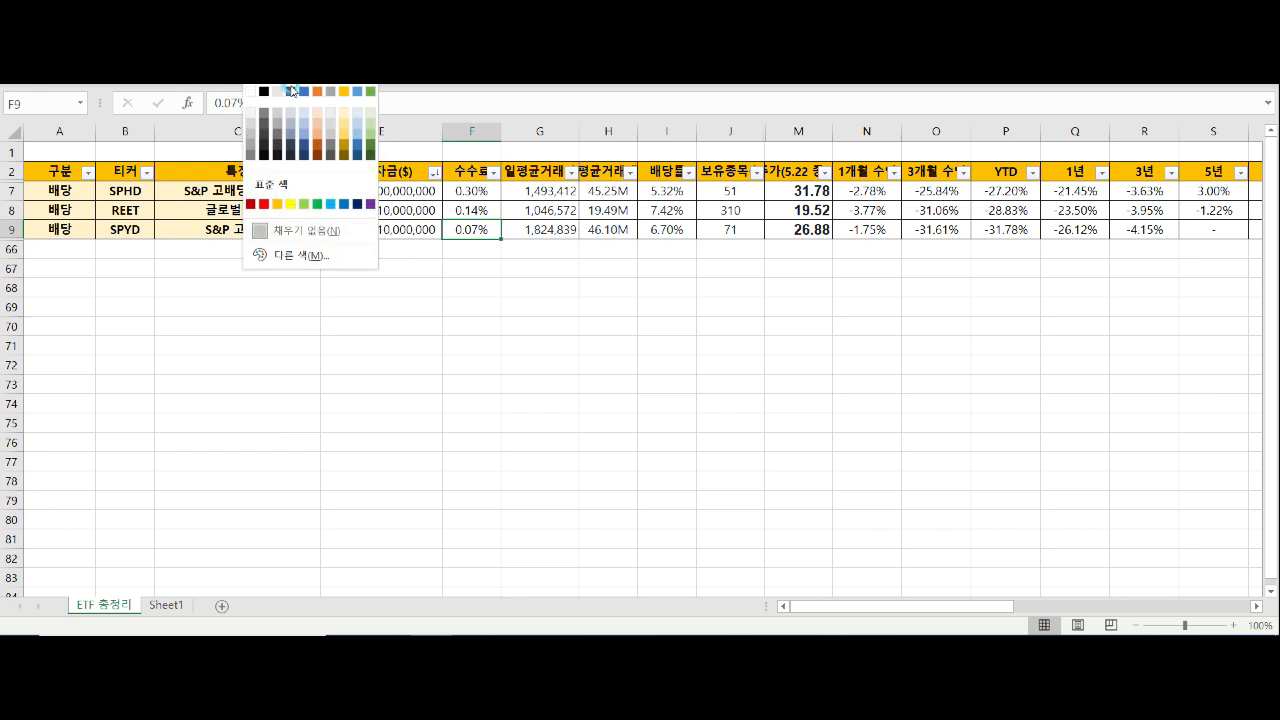
left_click(327, 112)
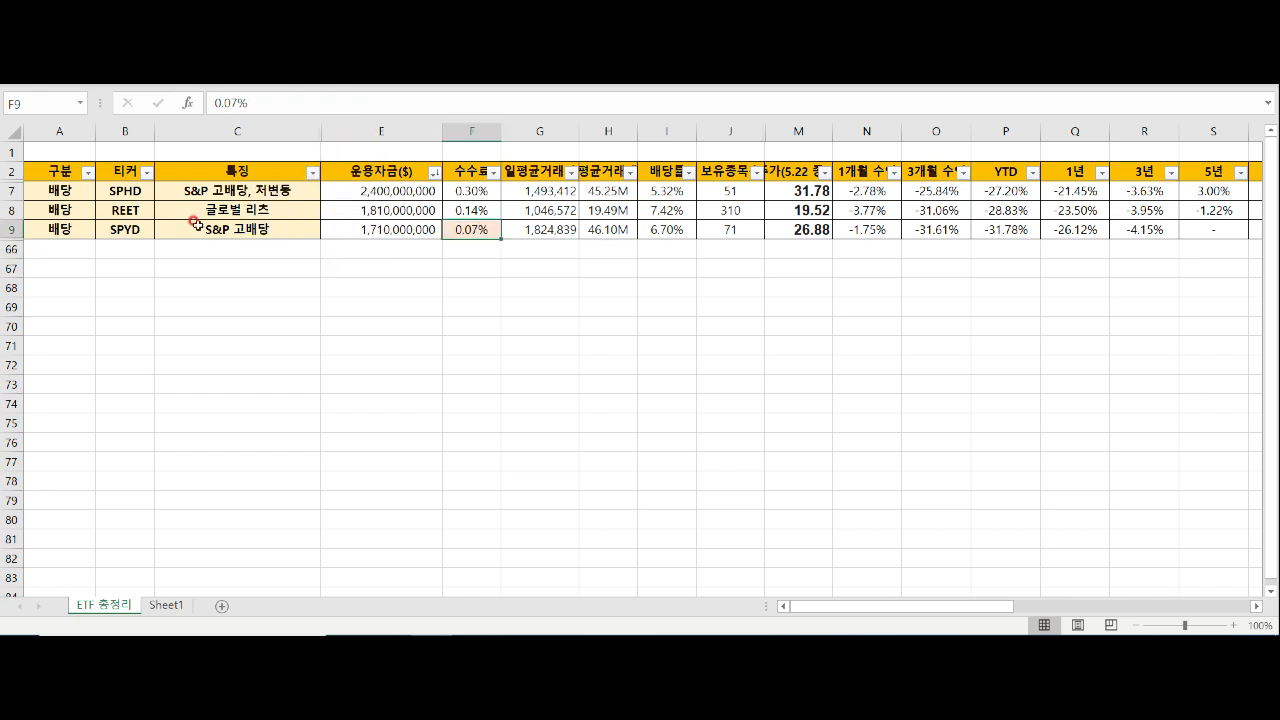
Check SPYD's row 9 from the ticker through trading volume, dividend rate and holdings count to the share price in M9
left_click(118, 229, "shift")
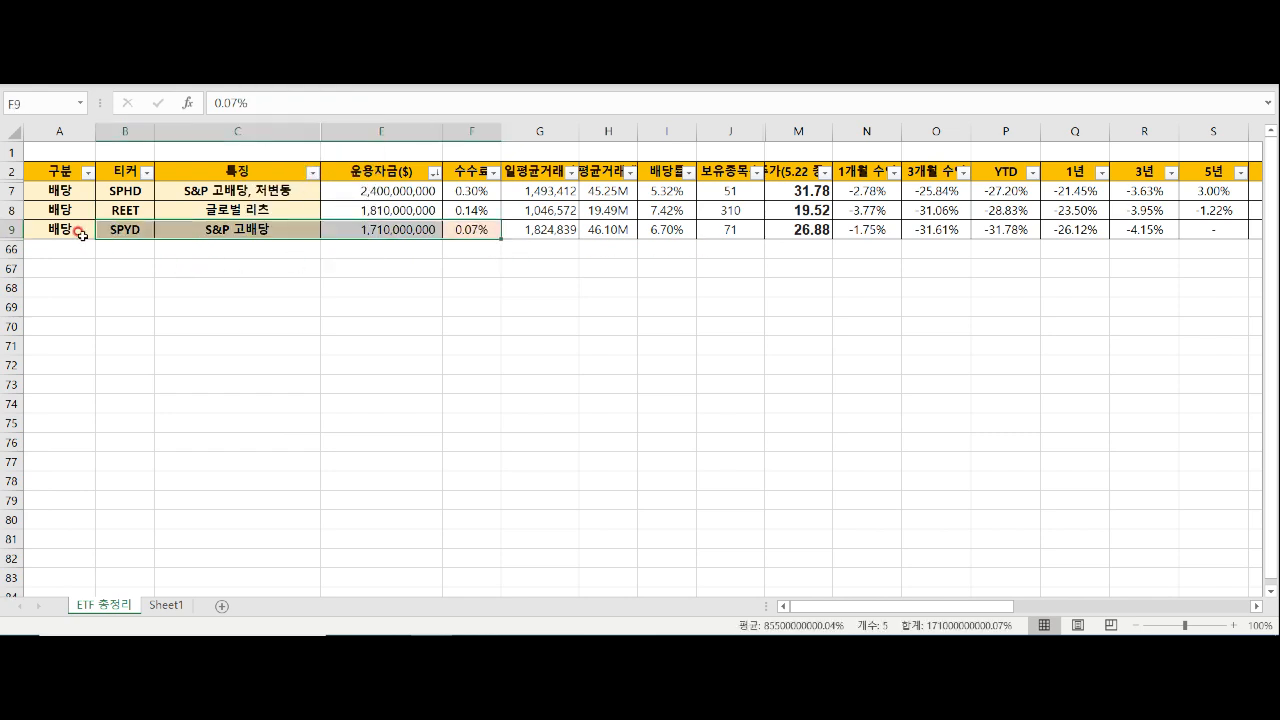
left_click_drag(539, 229, 720, 229)
key("ctrl+q")
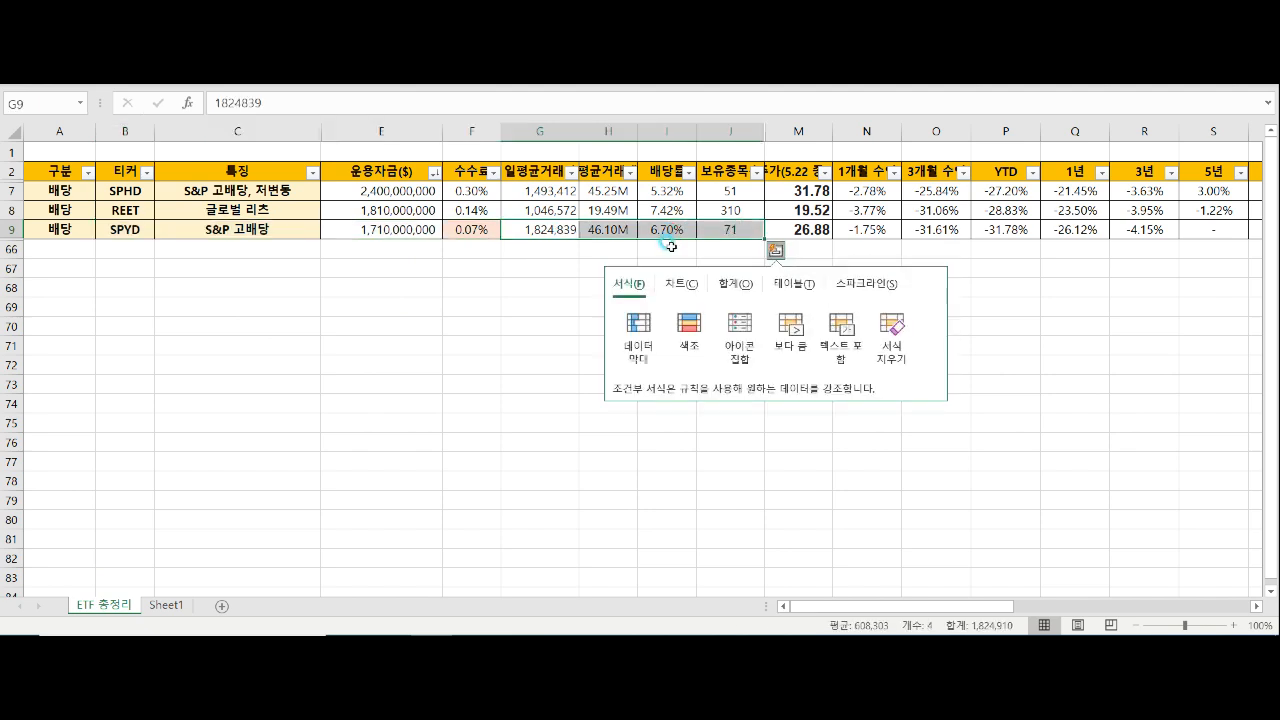
left_click(667, 232)
mouse_move(796, 233)
left_mouse_down()
mouse_move(803, 195)
mouse_move(797, 230)
left_mouse_up()
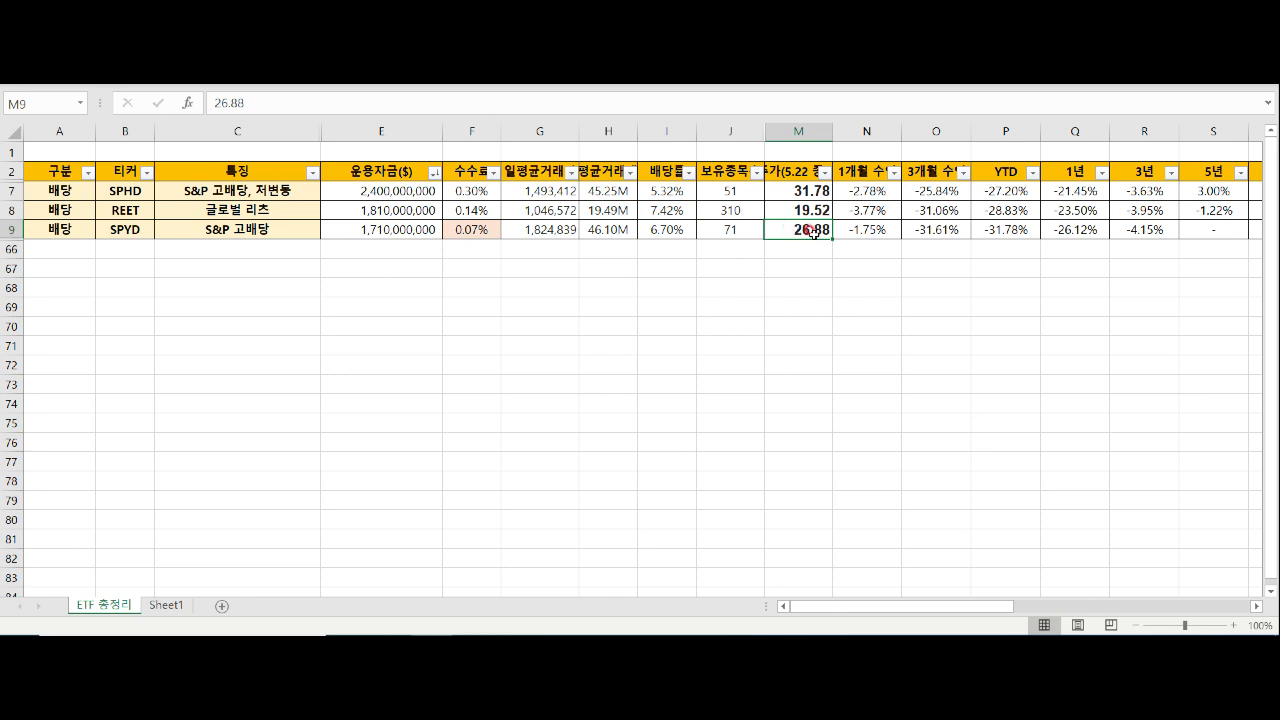
Fill SPYD's average daily trading volume cell G9 with the same light orange as the fee cell
left_click(492, 231)
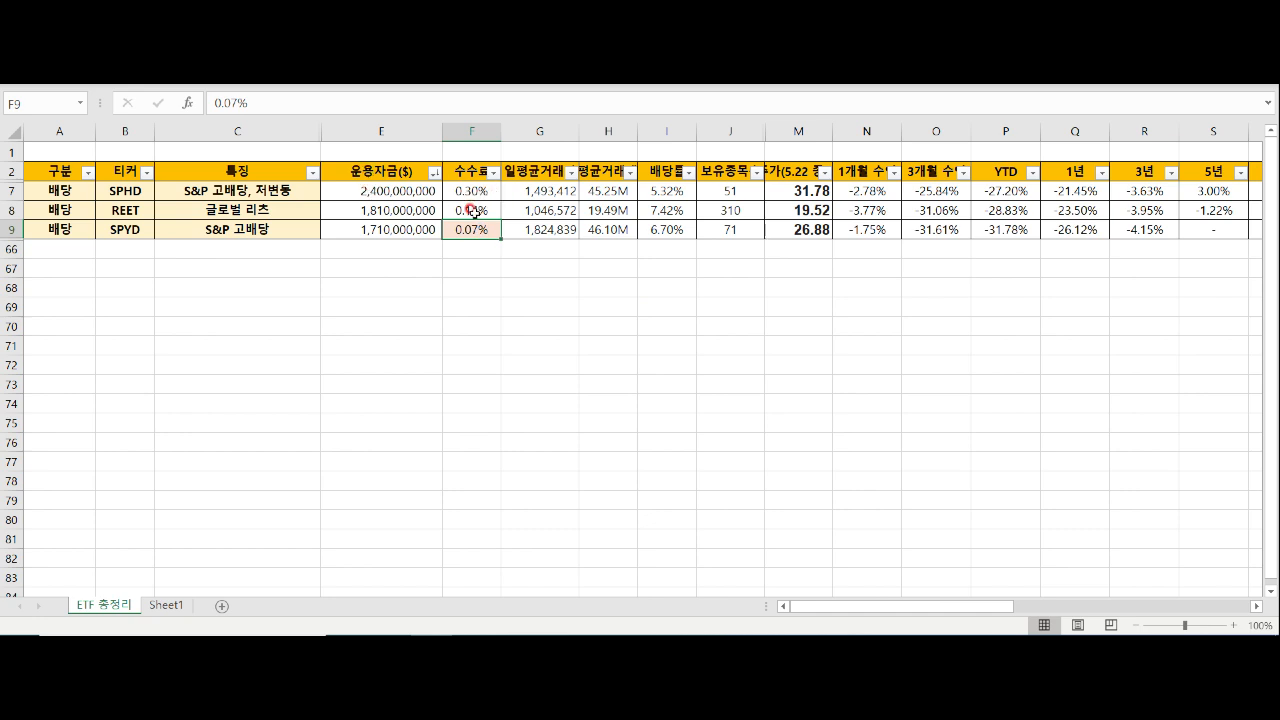
left_click(528, 227)
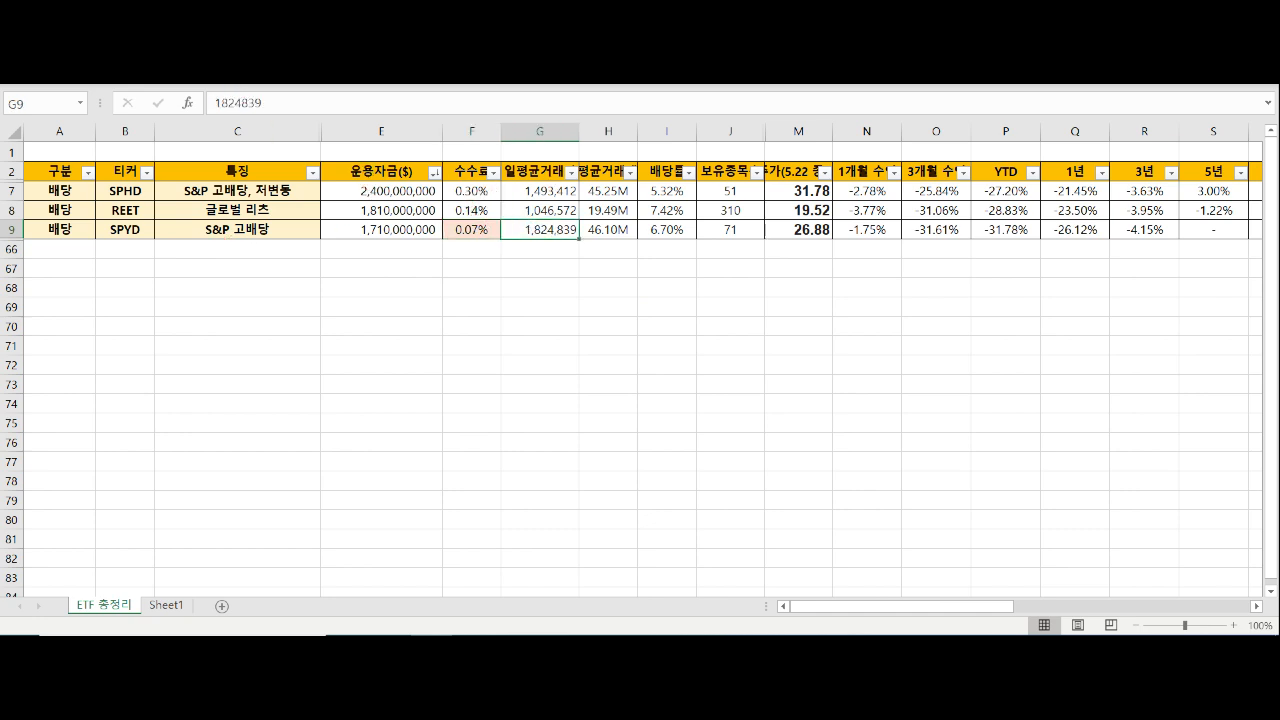
key("F4")
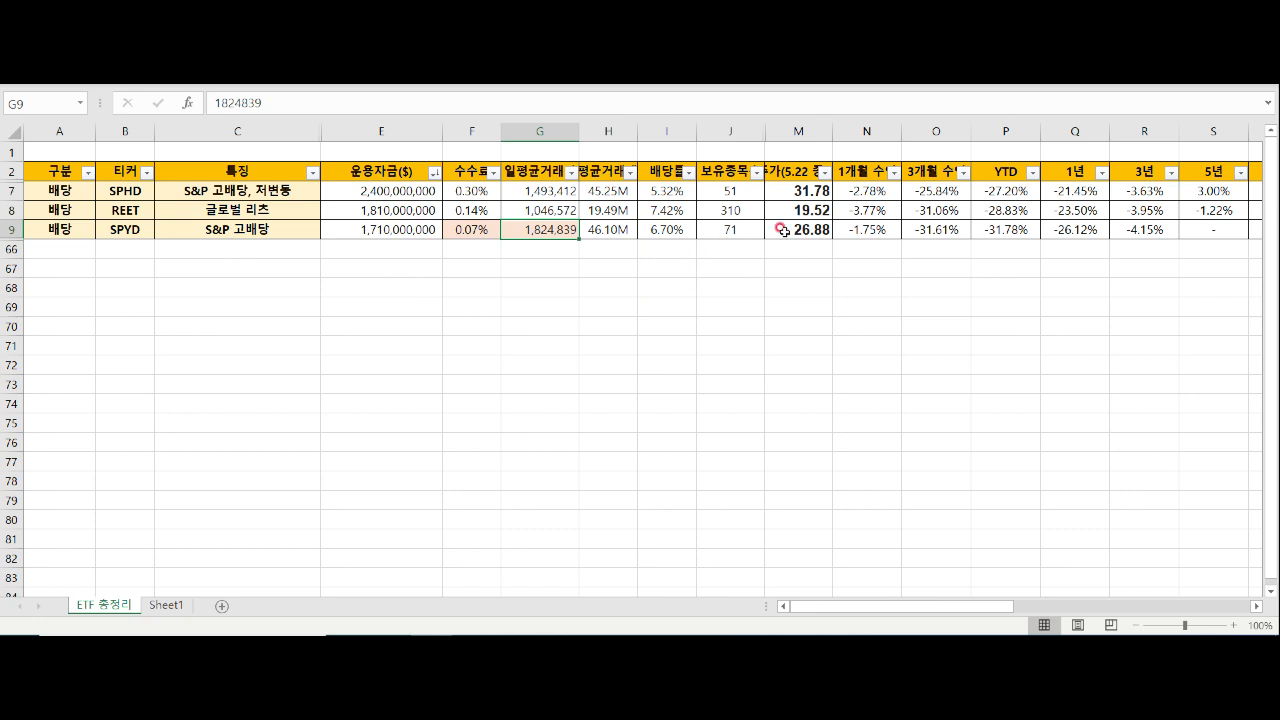
Compare the three ETFs' returns and fill SPYD's 1-month return cell N9 with the same light orange
left_click(859, 189)
left_click_drag(860, 190, 1218, 228)
left_click(889, 229)
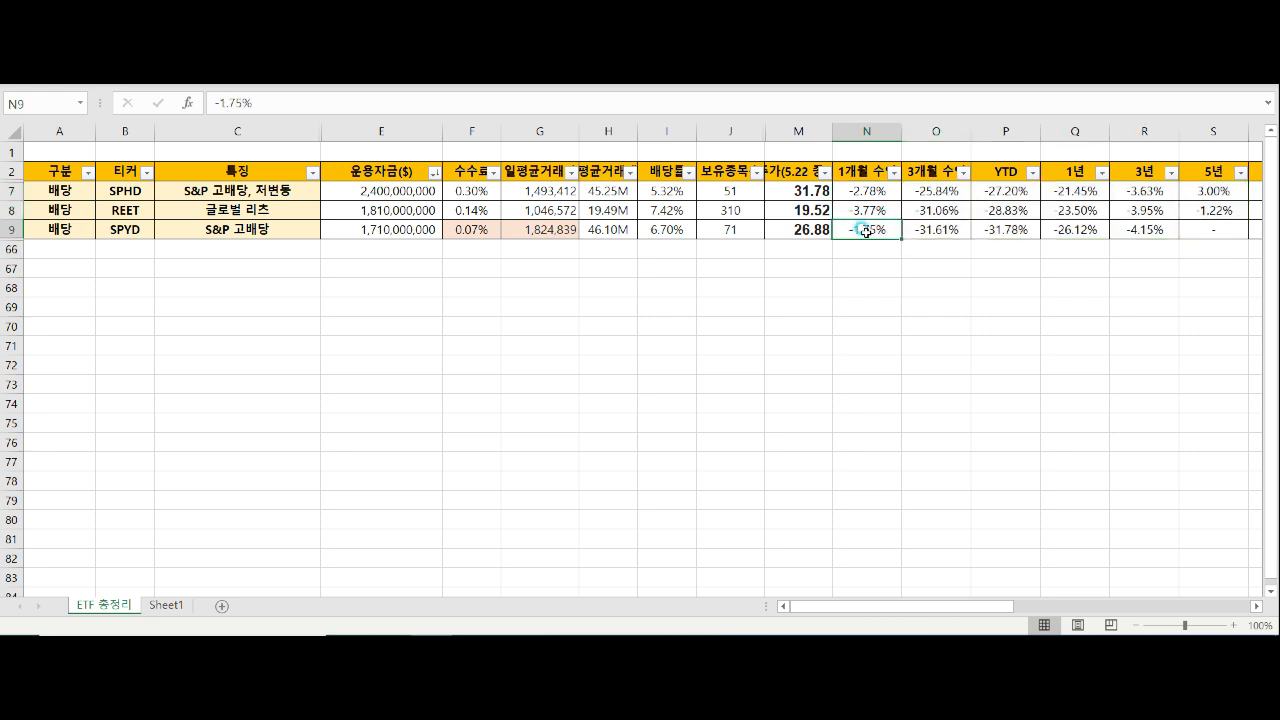
key("F4")
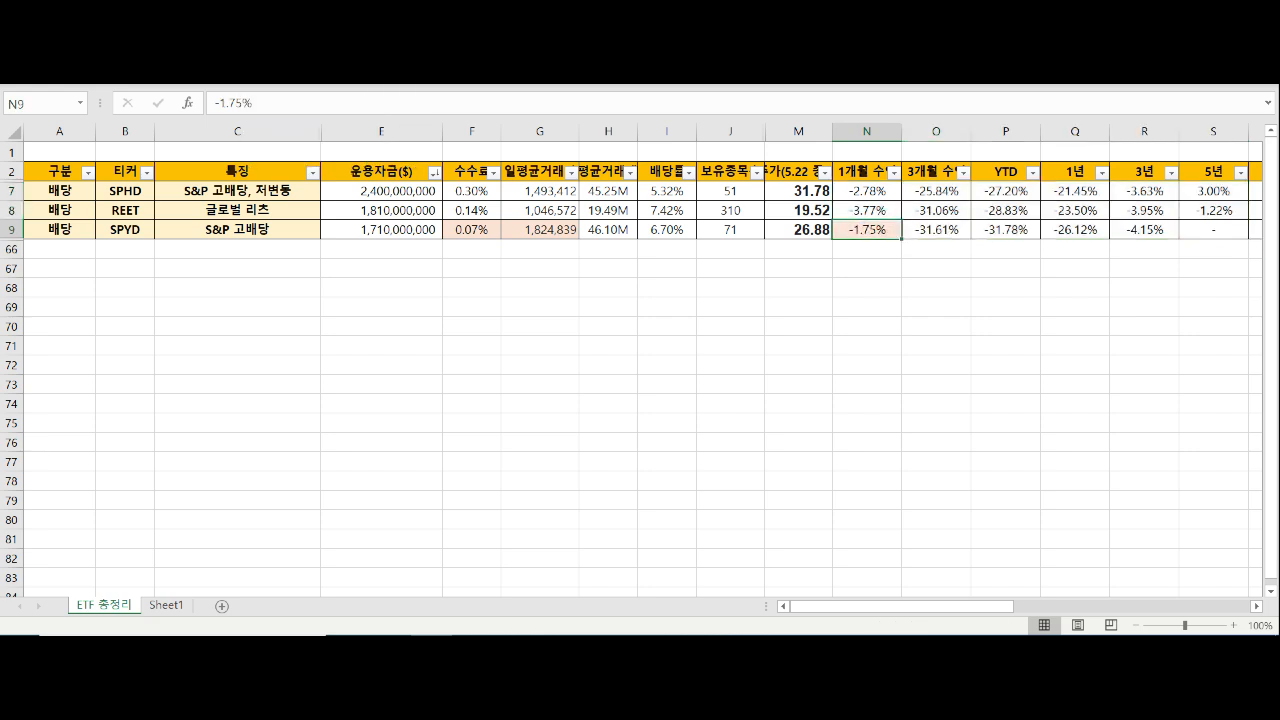
Compare the 3-month and YTD returns and fill SPHD's cells O7 and P7 with the same light orange
left_click(949, 192)
left_click(943, 212)
left_click(939, 228)
left_click(945, 190)
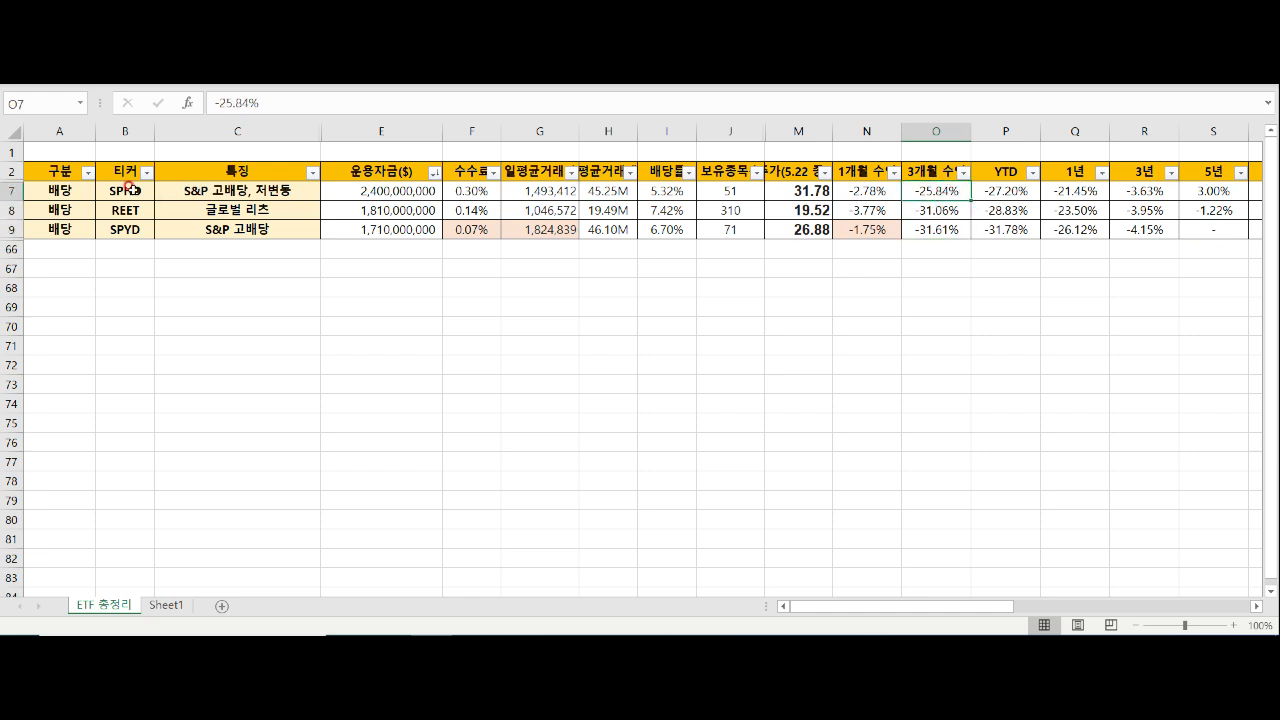
key("F4")
left_click_drag(1028, 190, 1010, 221)
left_click(1007, 188)
key("F4")
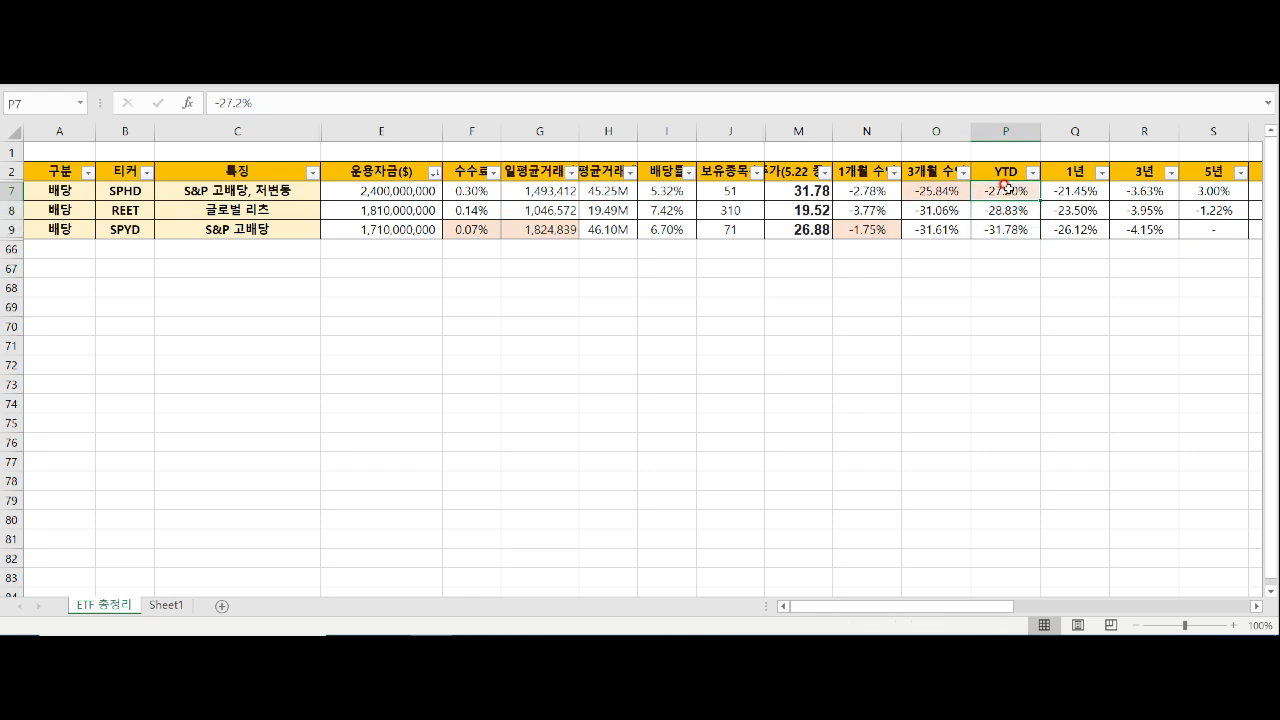
Fill SPHD's 1-year, 3-year and 5-year return cells Q7, R7 and S7 with the same light orange
left_click(1096, 190)
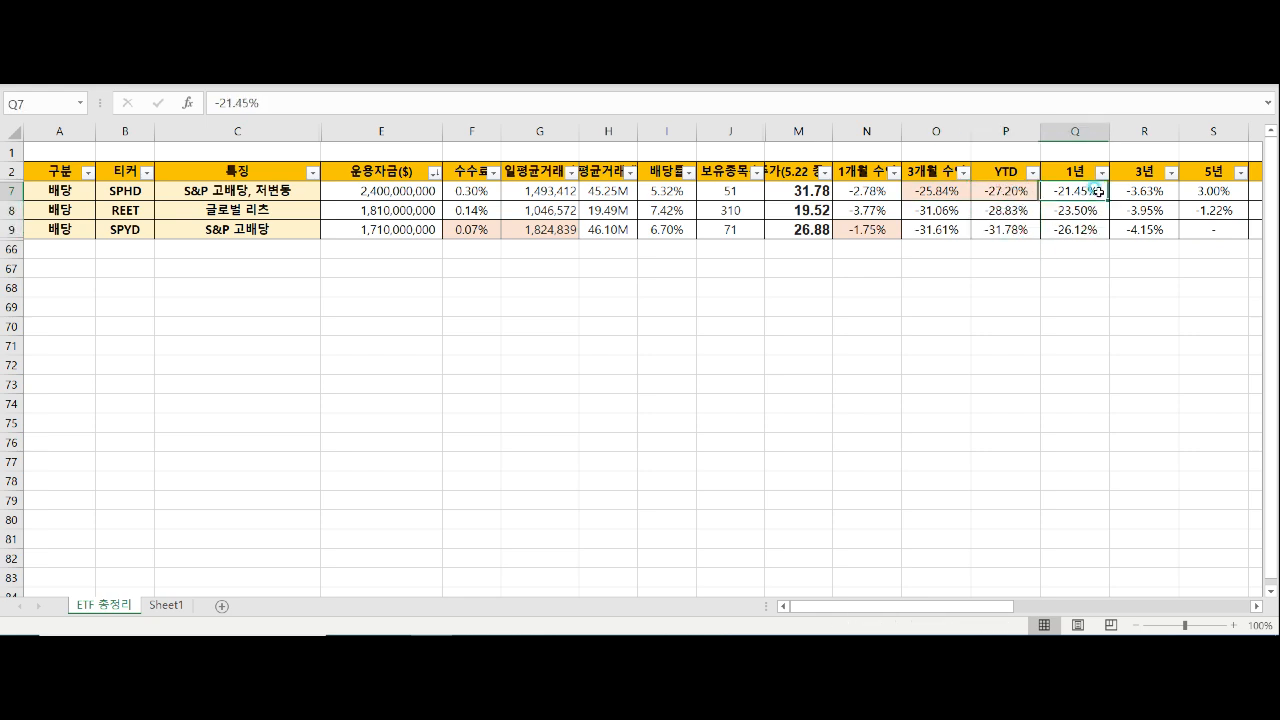
key("F4")
left_click(1140, 190)
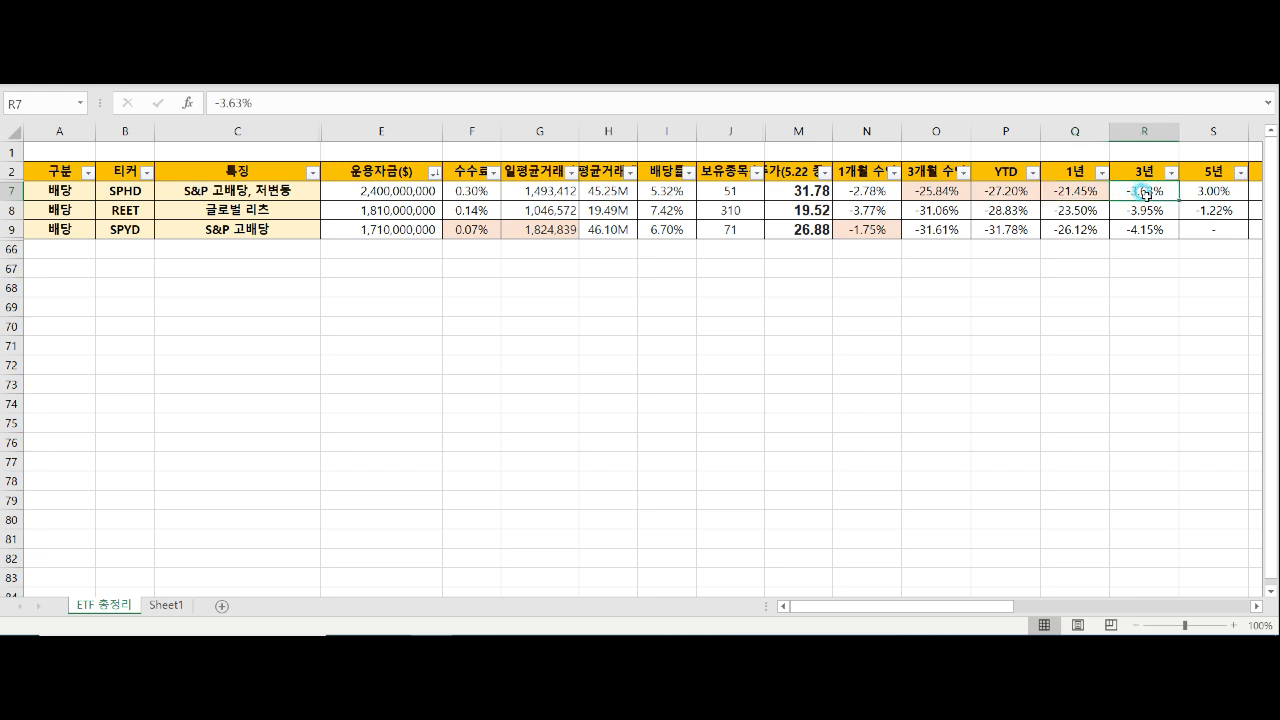
key("F4")
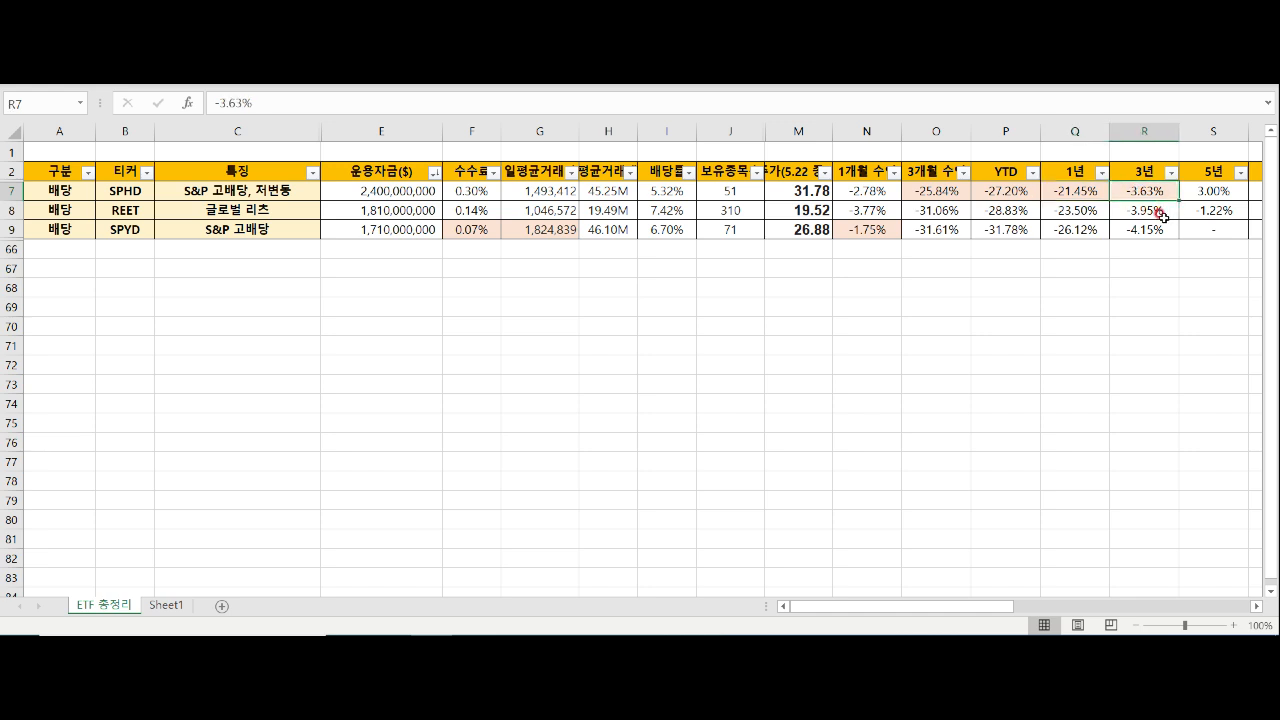
left_click(1231, 191)
key("F4")
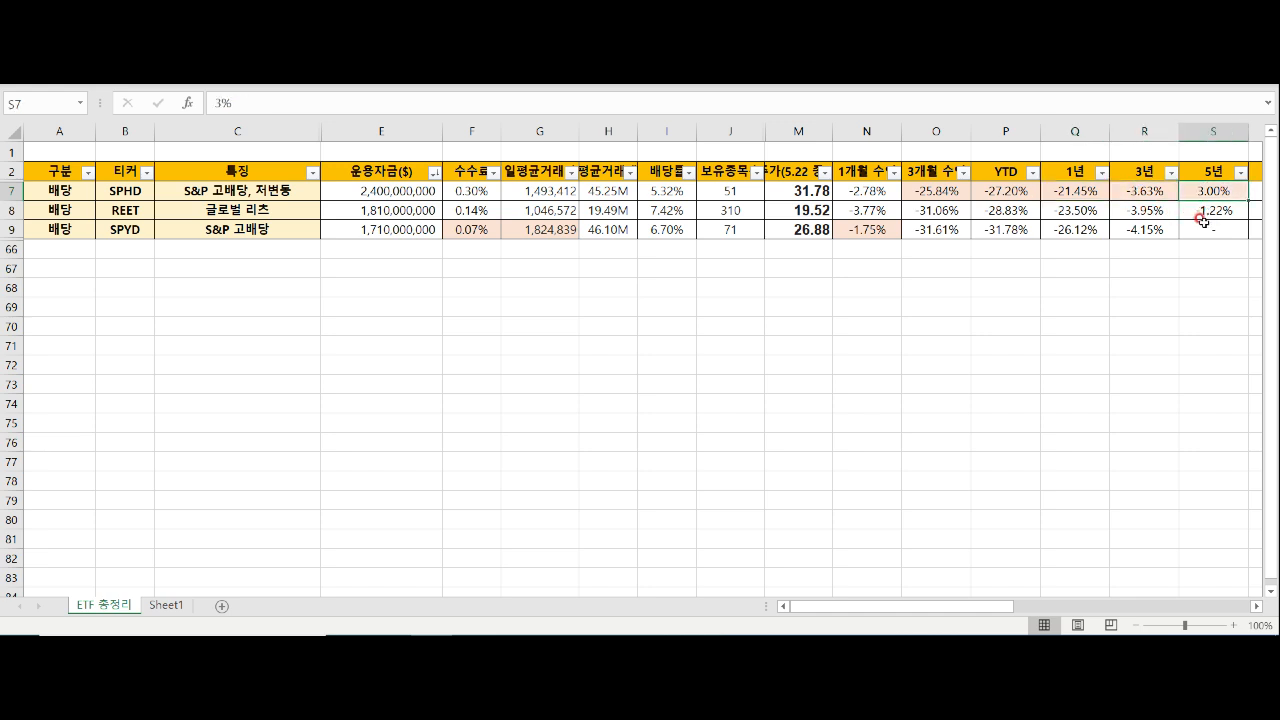
Review SPHD's row 7, then SPYD's fee and average daily trading volume in F9:G9 and its ticker in B9
left_click(12, 191)
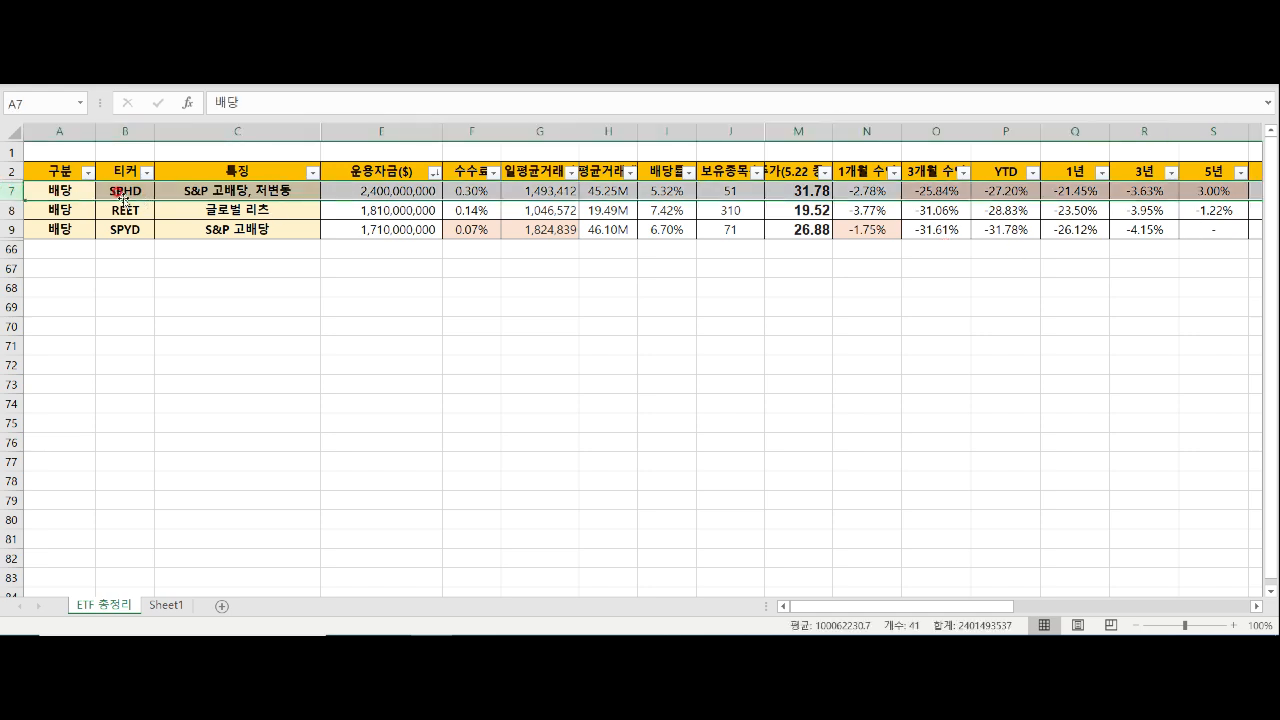
scroll(142, 199, "up", 2)
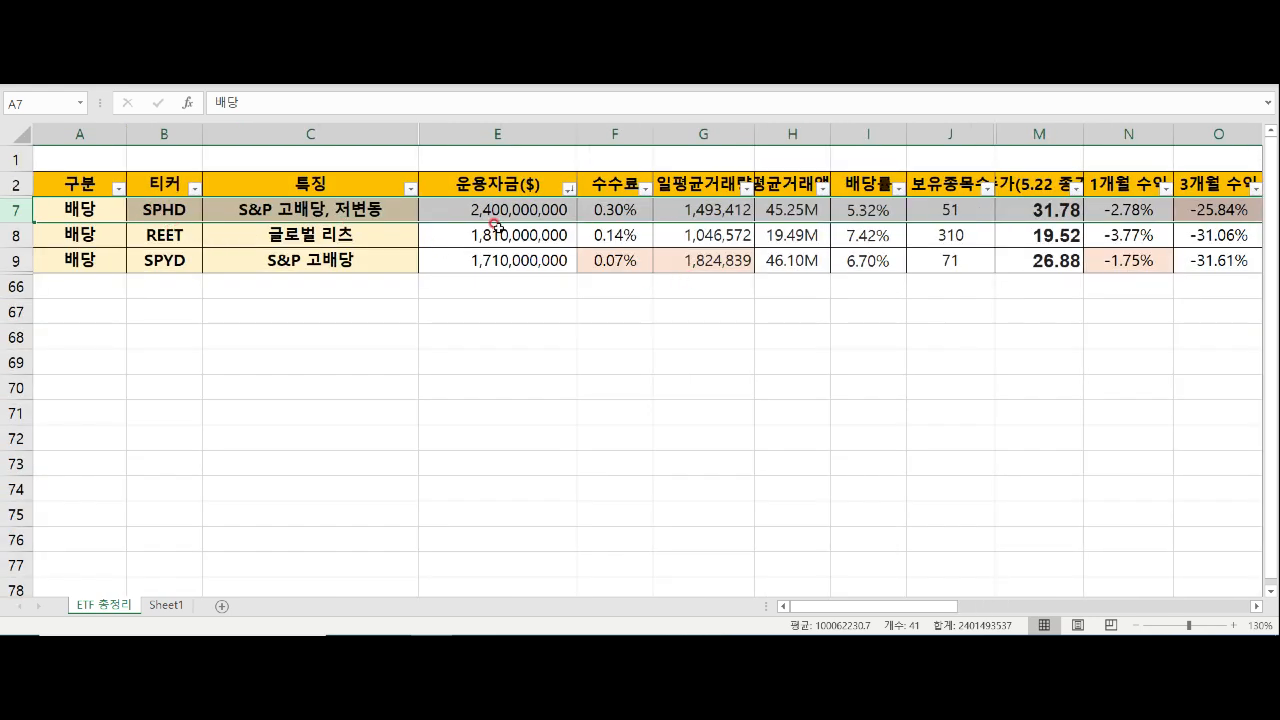
left_click(603, 256)
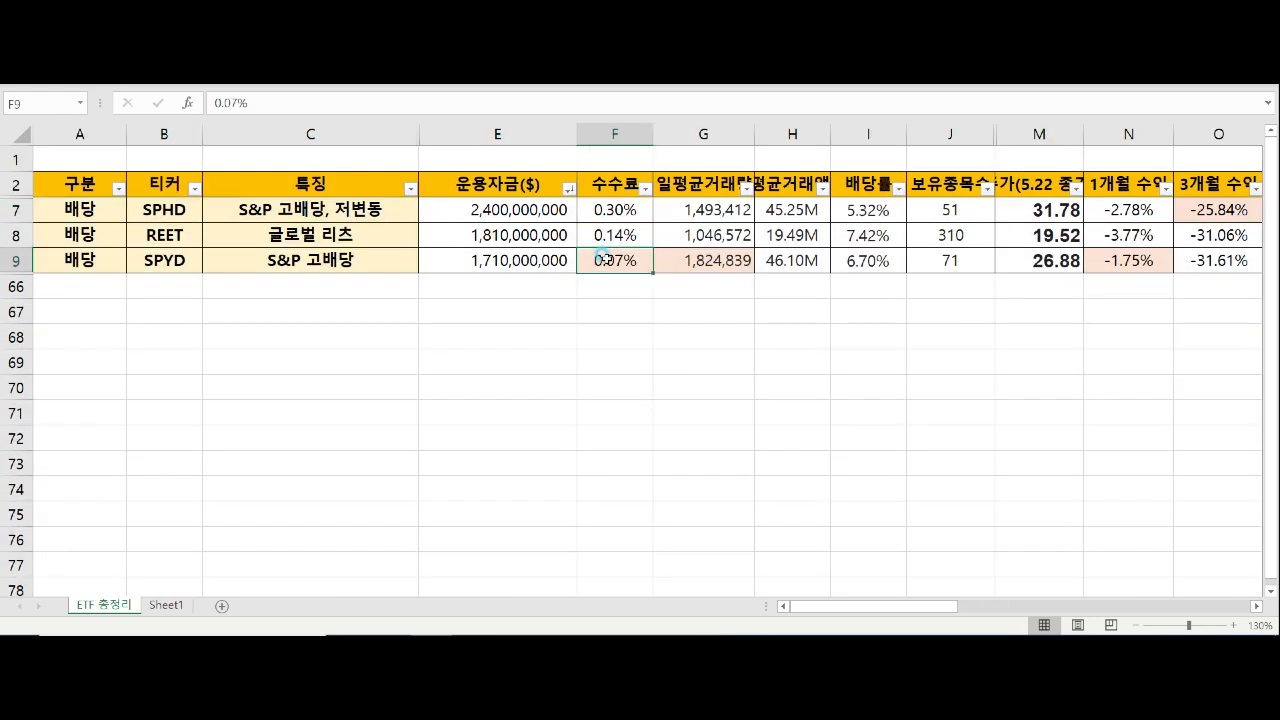
left_click(735, 263, "shift")
left_click(186, 266)
left_click(169, 263)
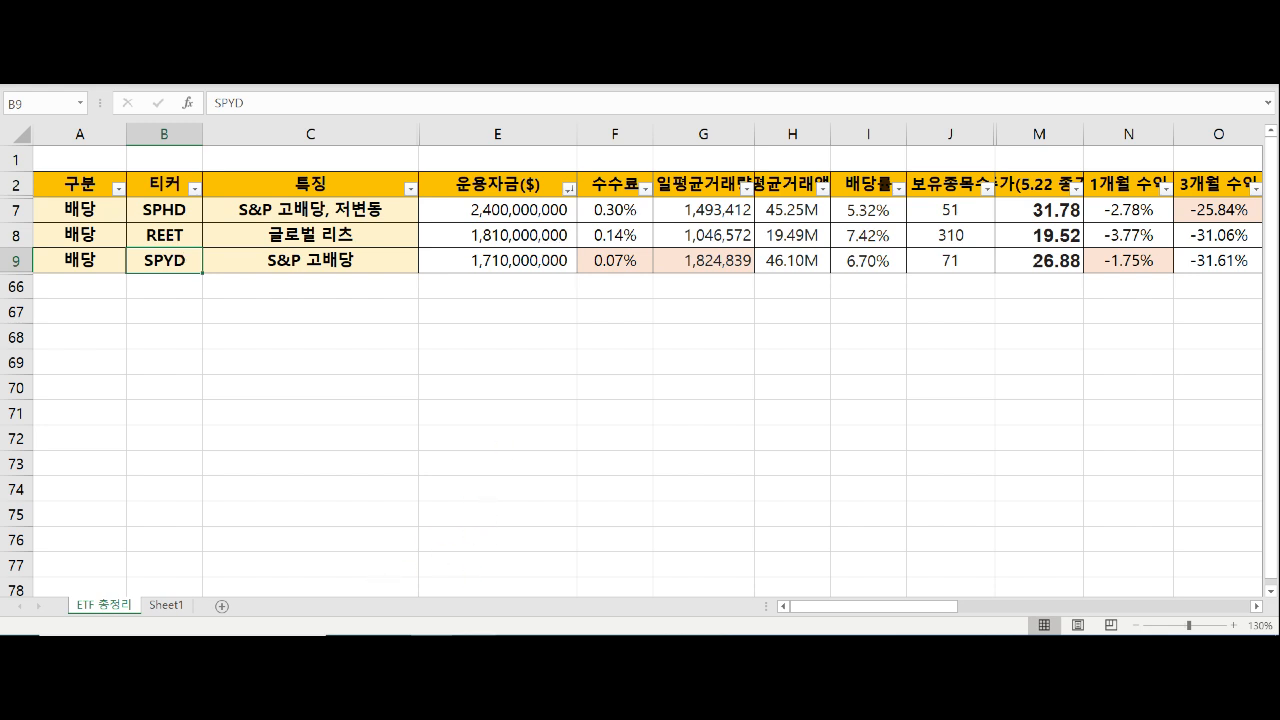
Switch to Notepad and add the answer line "- SPHD, SPYD" below question 3 about low-fee ETFs with 5% or more dividends
key("alt+Tab")
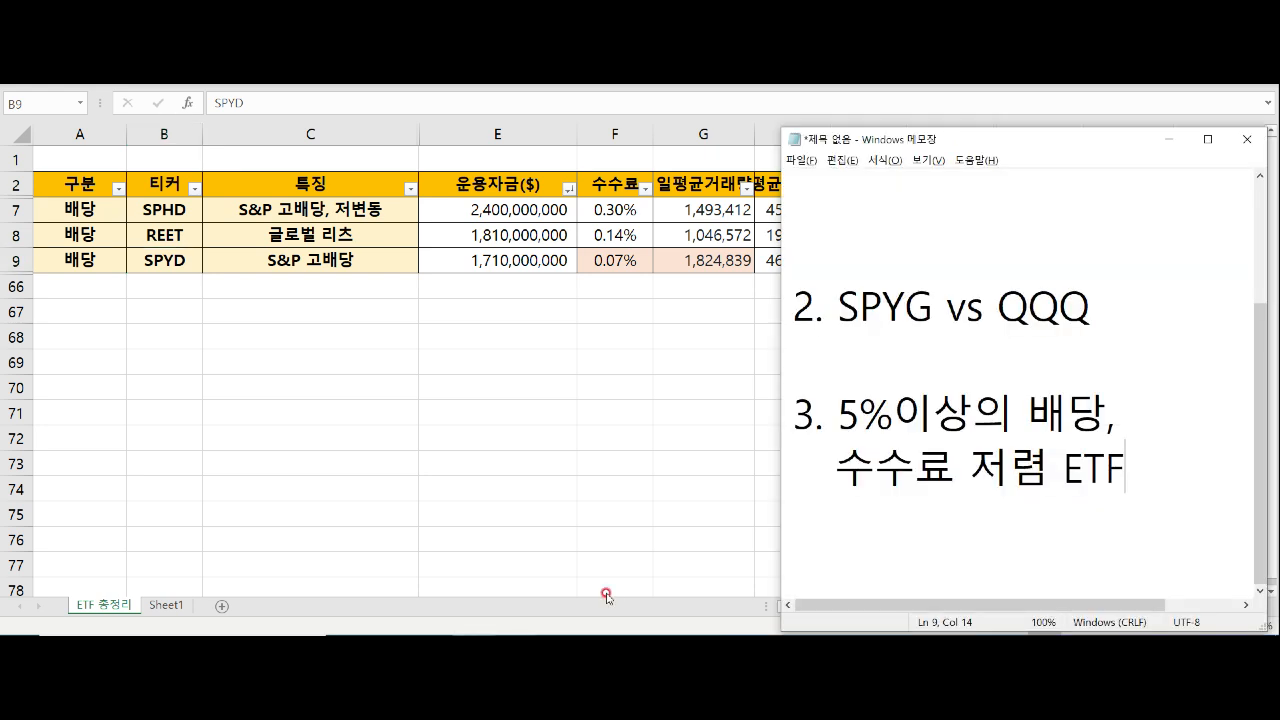
key("Return")
type("- SP")
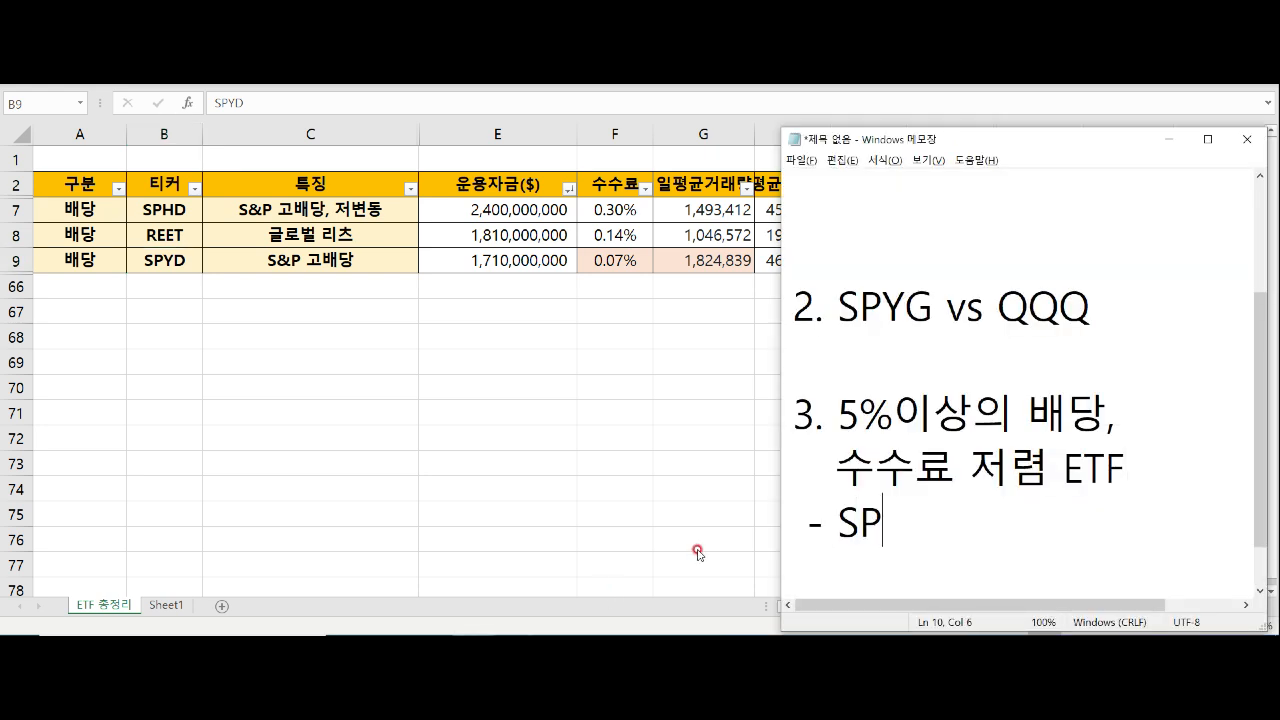
type("HD, SPYD")
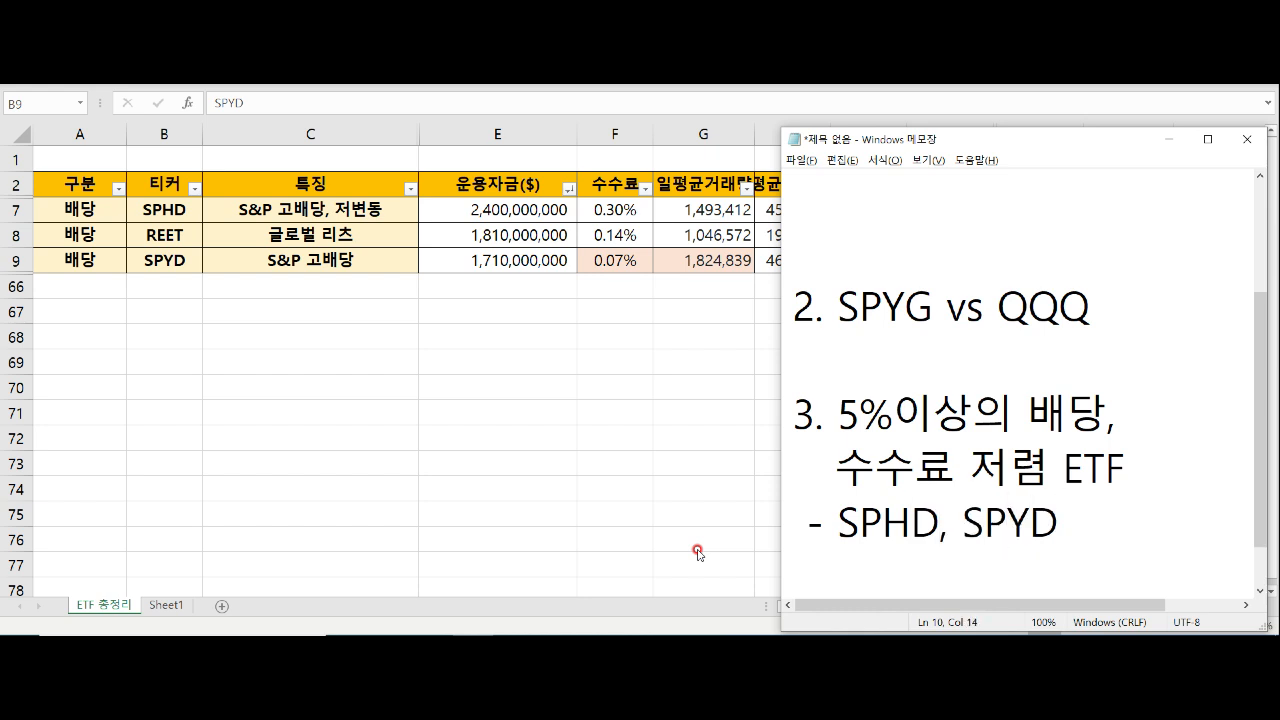
left_click(145, 306)
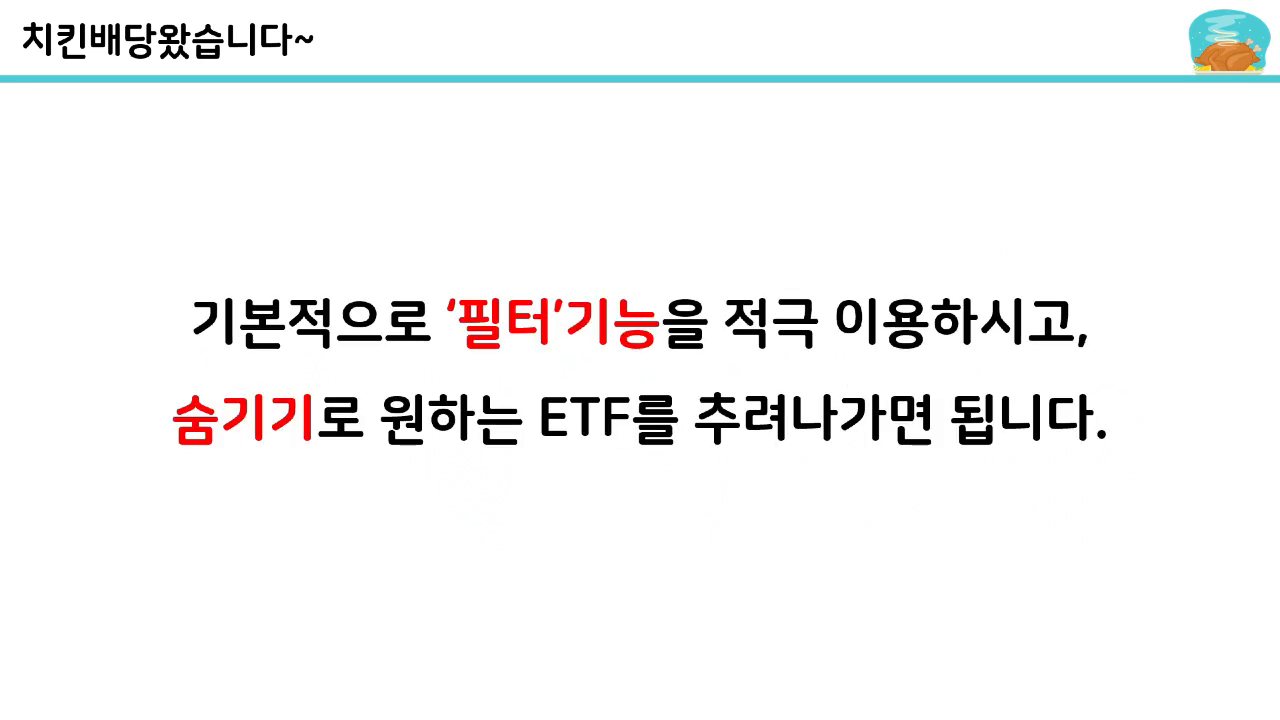
left_click_drag(451, 350, 663, 348)
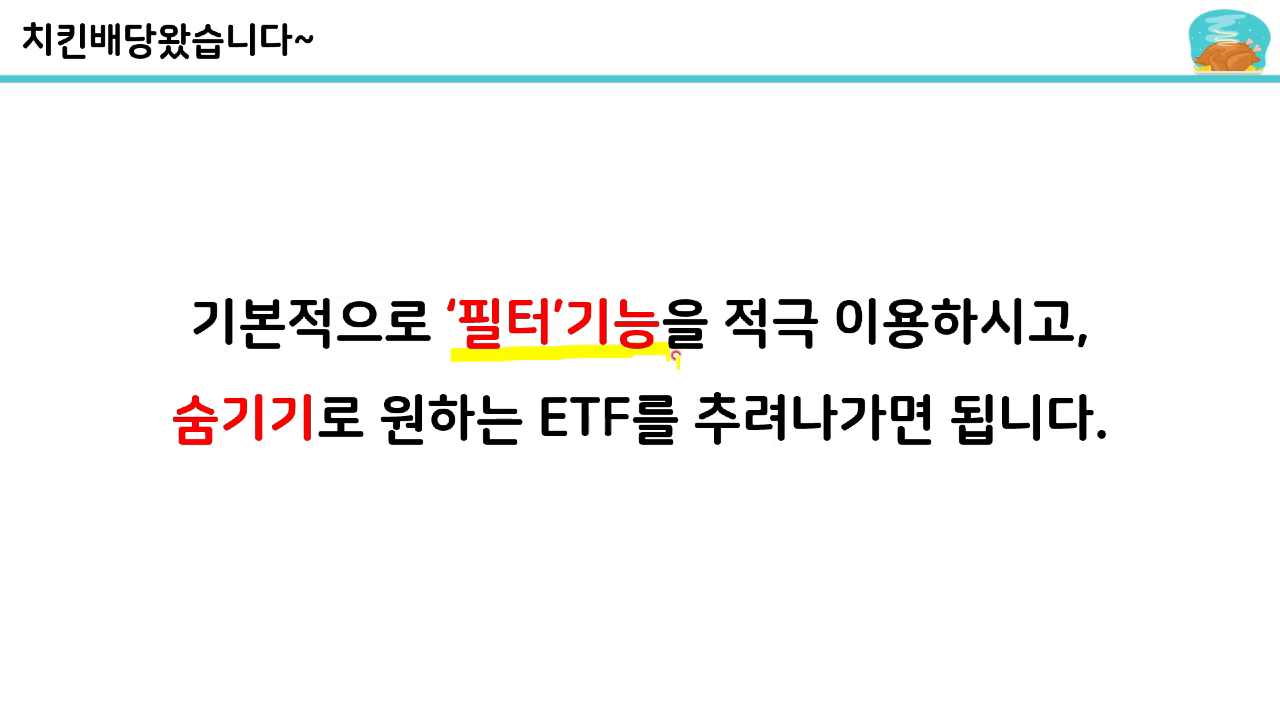
mouse_move(280, 452)
left_mouse_down()
mouse_move(328, 400)
mouse_move(281, 455)
left_mouse_up()
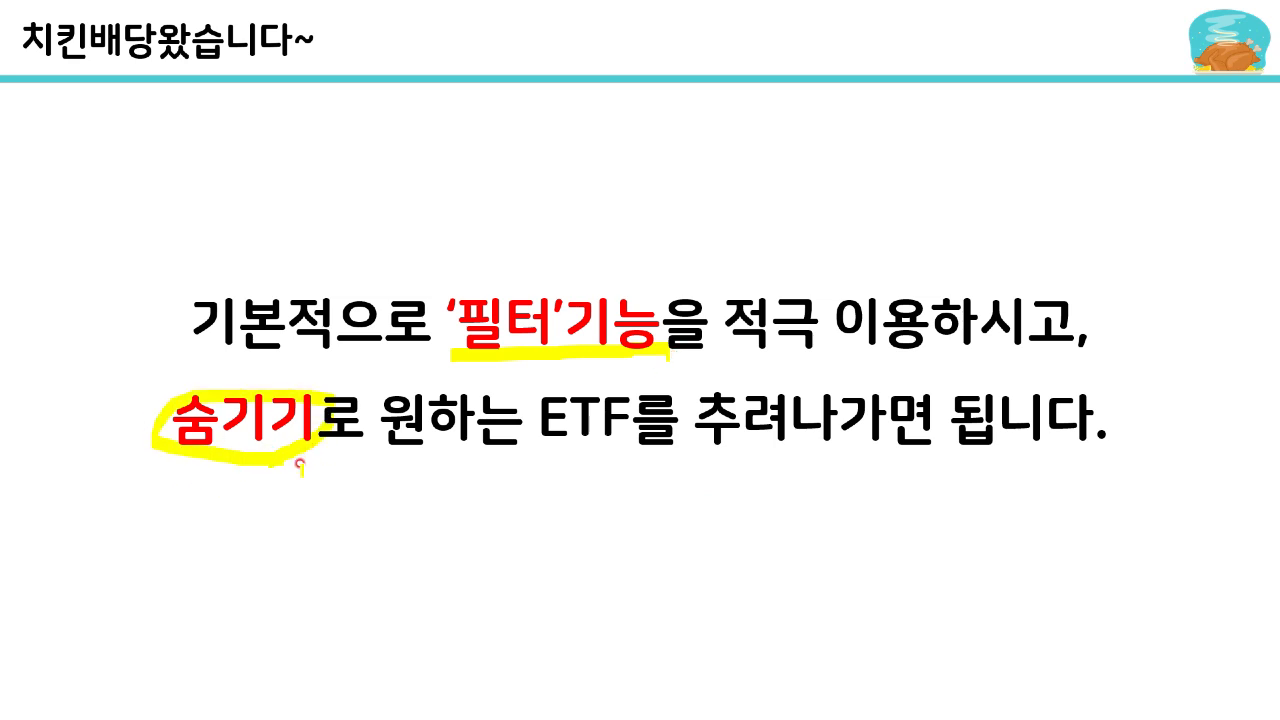